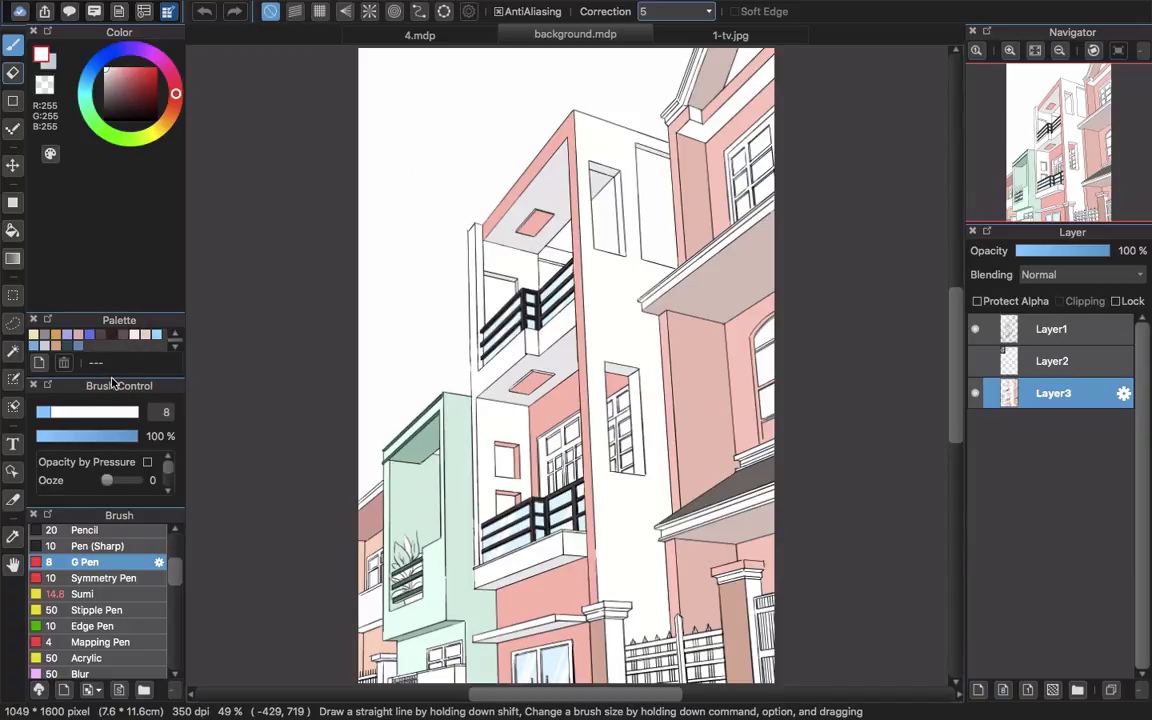
Enlarge the colour palette area and switch to the 4.mdp comic page.
left_click_drag(101, 374, 100, 413)
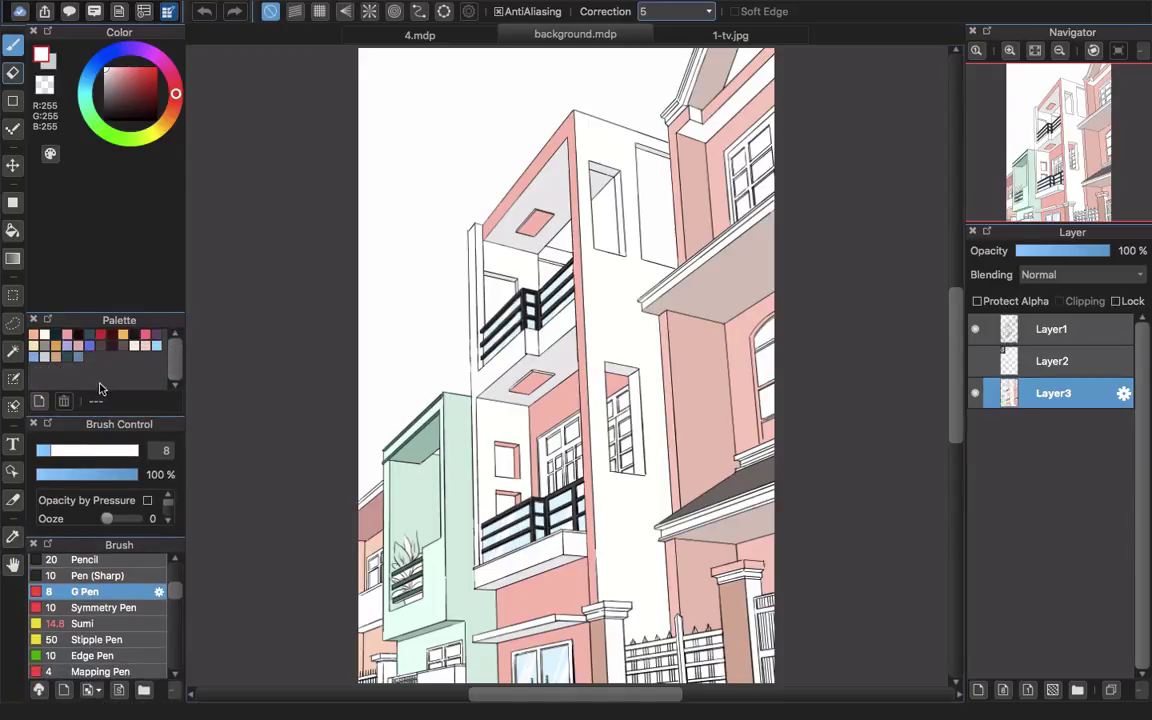
left_click(424, 38)
scroll(674, 378, "up", 2)
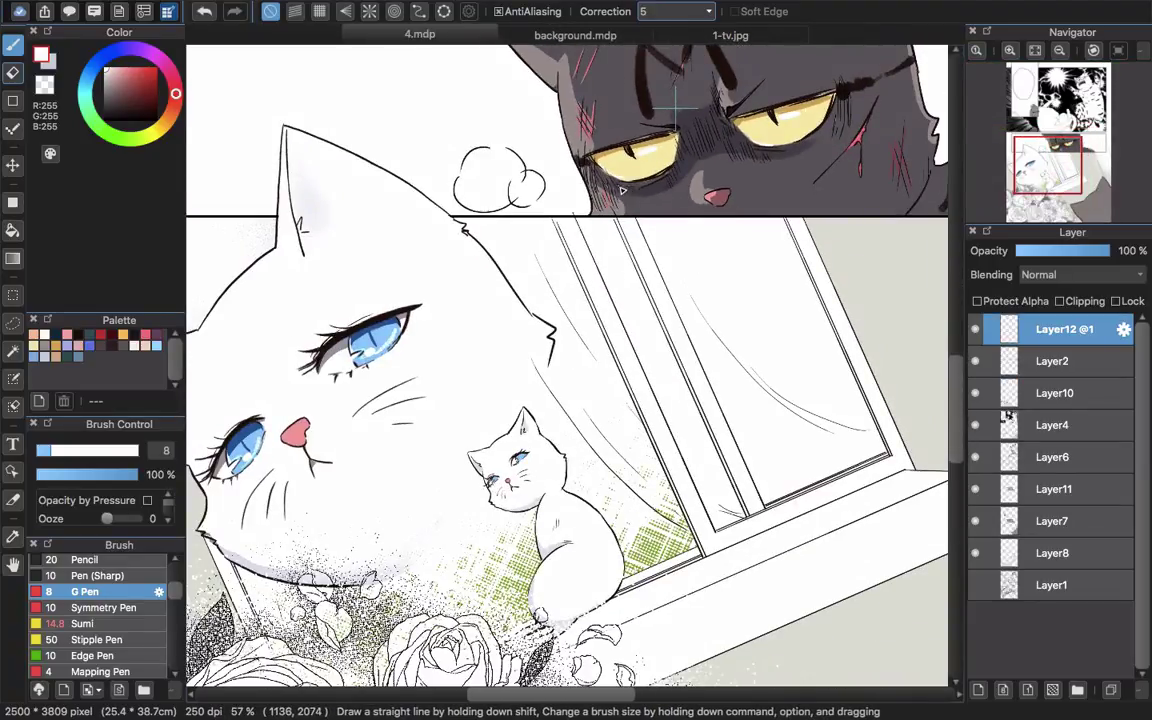
Load the saved "den hair" palette colour as the drawing colour.
left_click(44, 349)
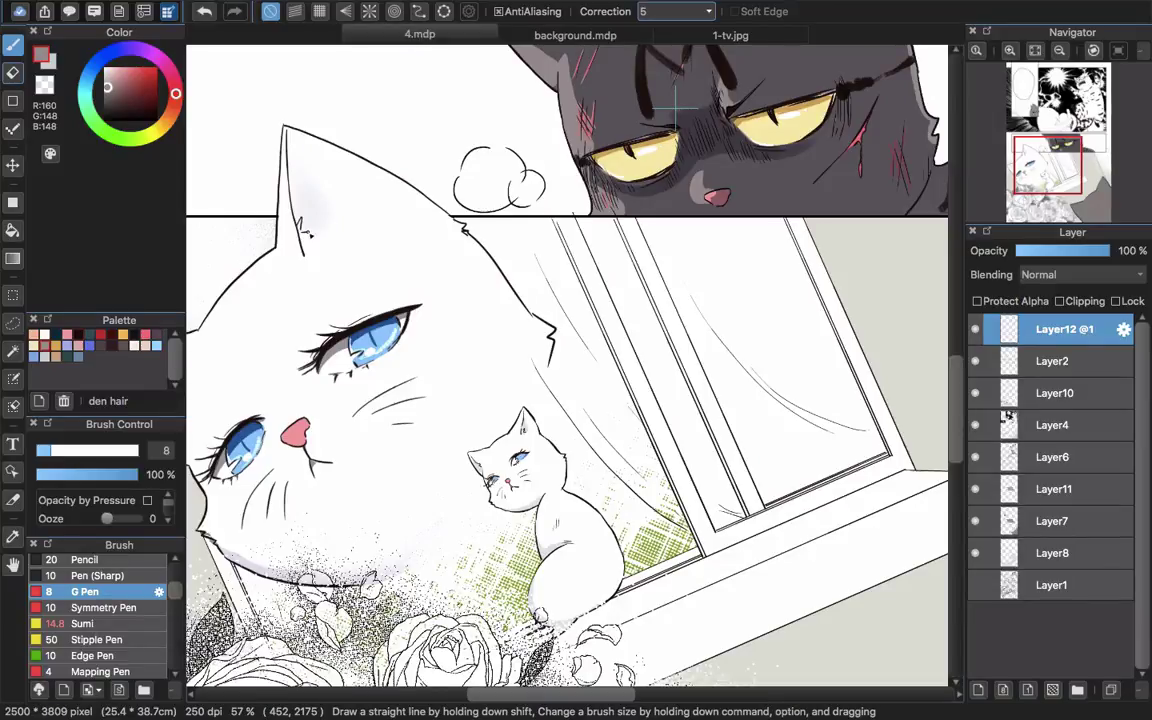
left_click_drag(676, 107, 797, 481)
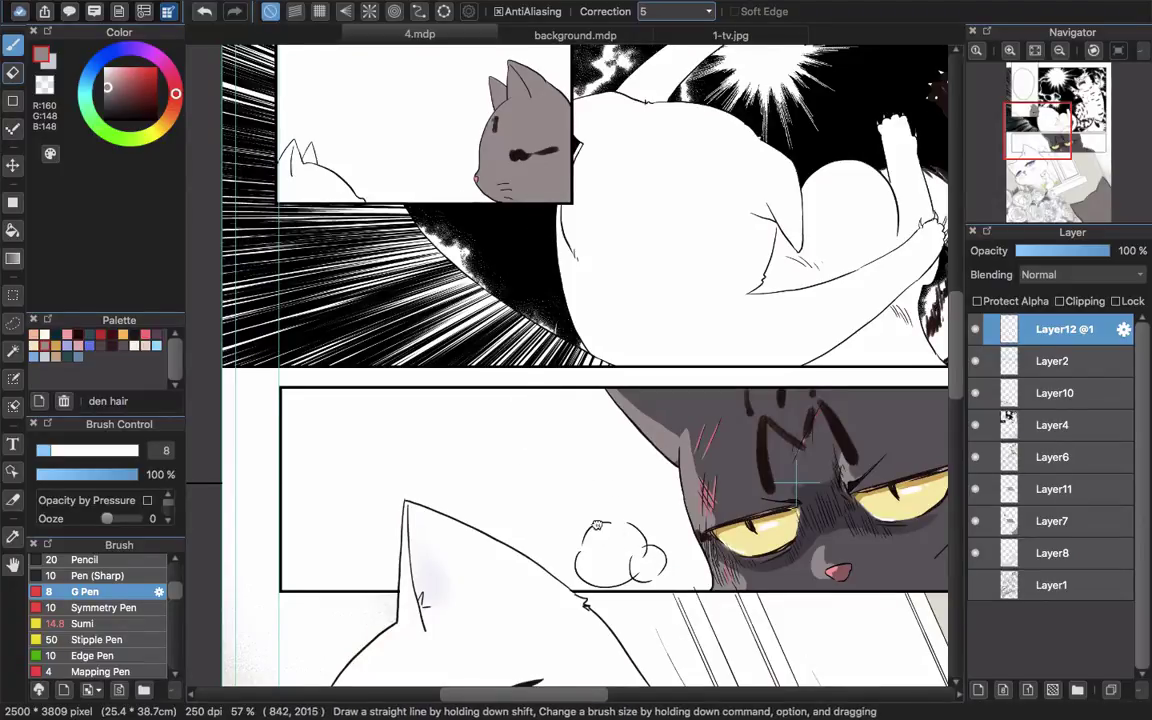
scroll(597, 524, "down", 3)
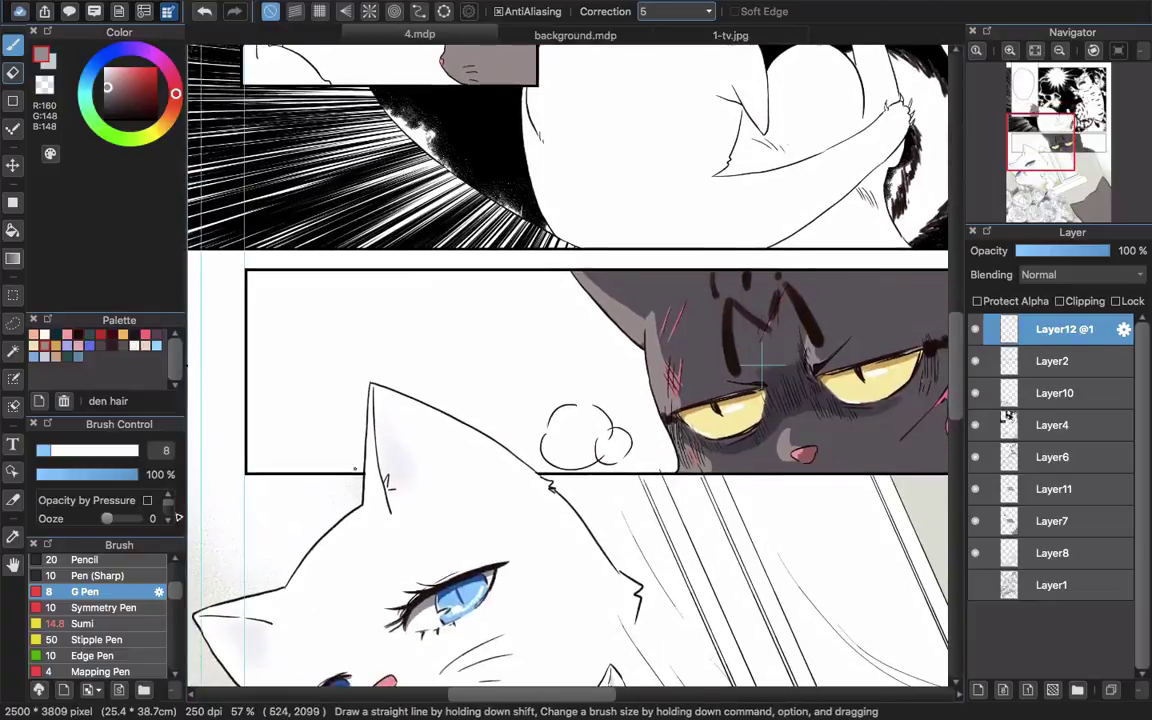
Sample a grey (RGB 160, 148, 147) with the Eyedropper and add it to the palette under the name "skin".
left_click(13, 537)
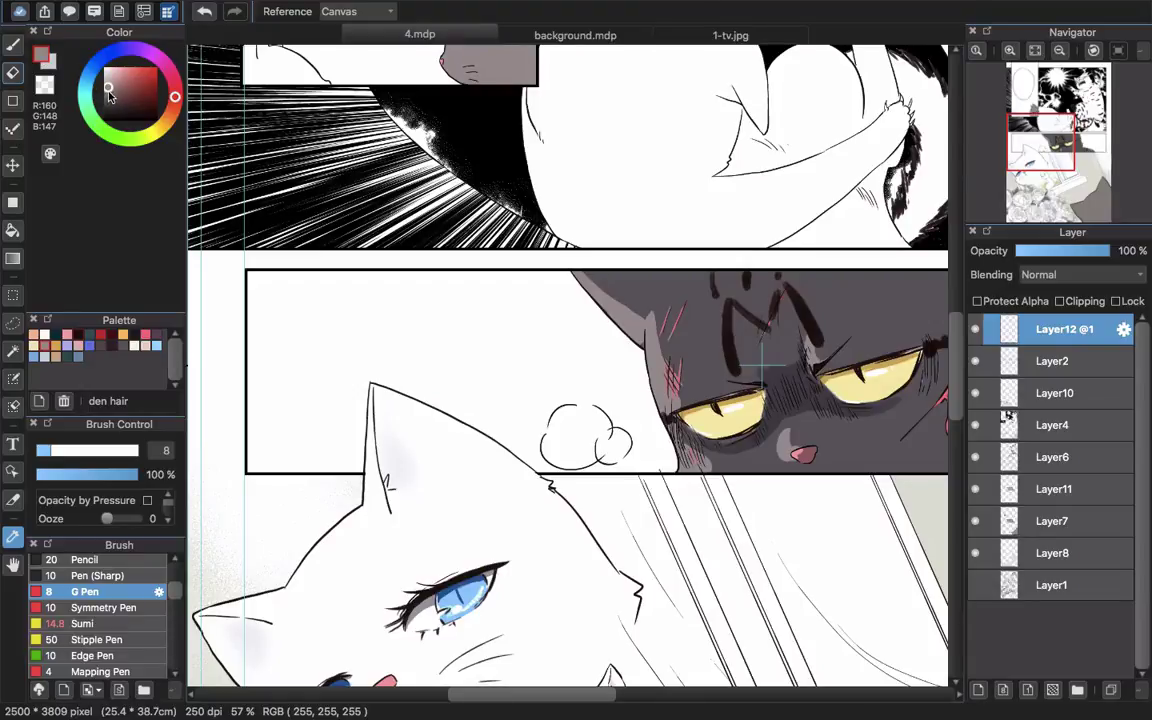
left_click(41, 402)
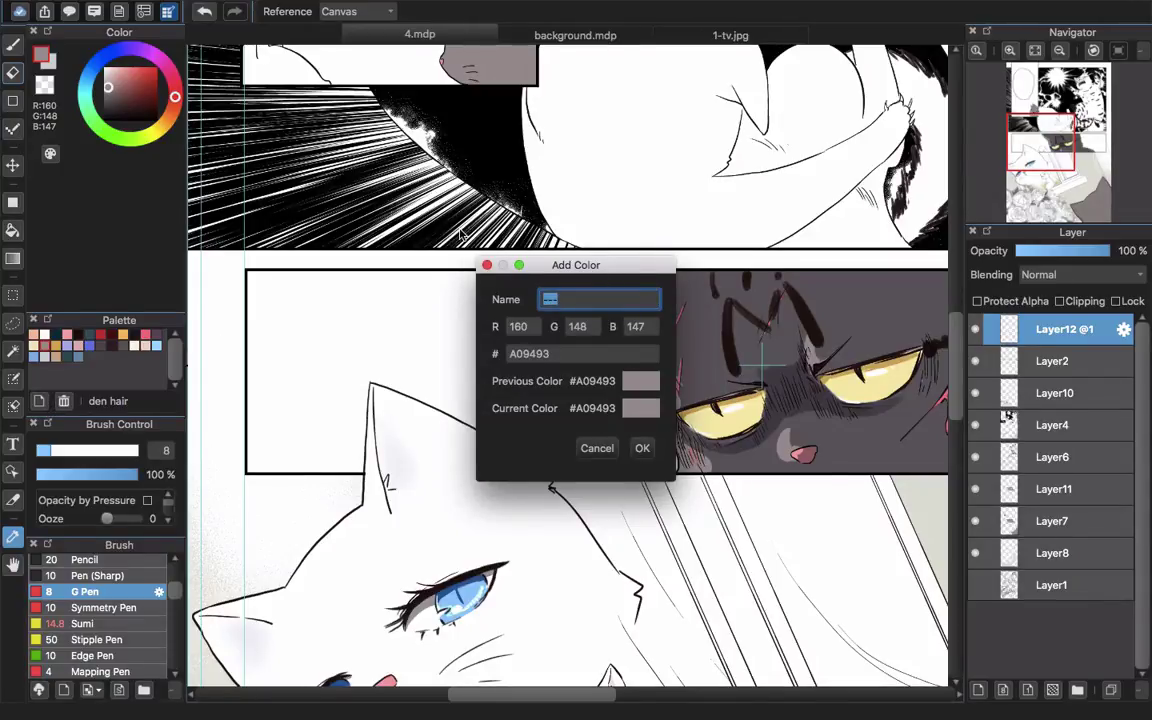
type("skin")
left_click(642, 447)
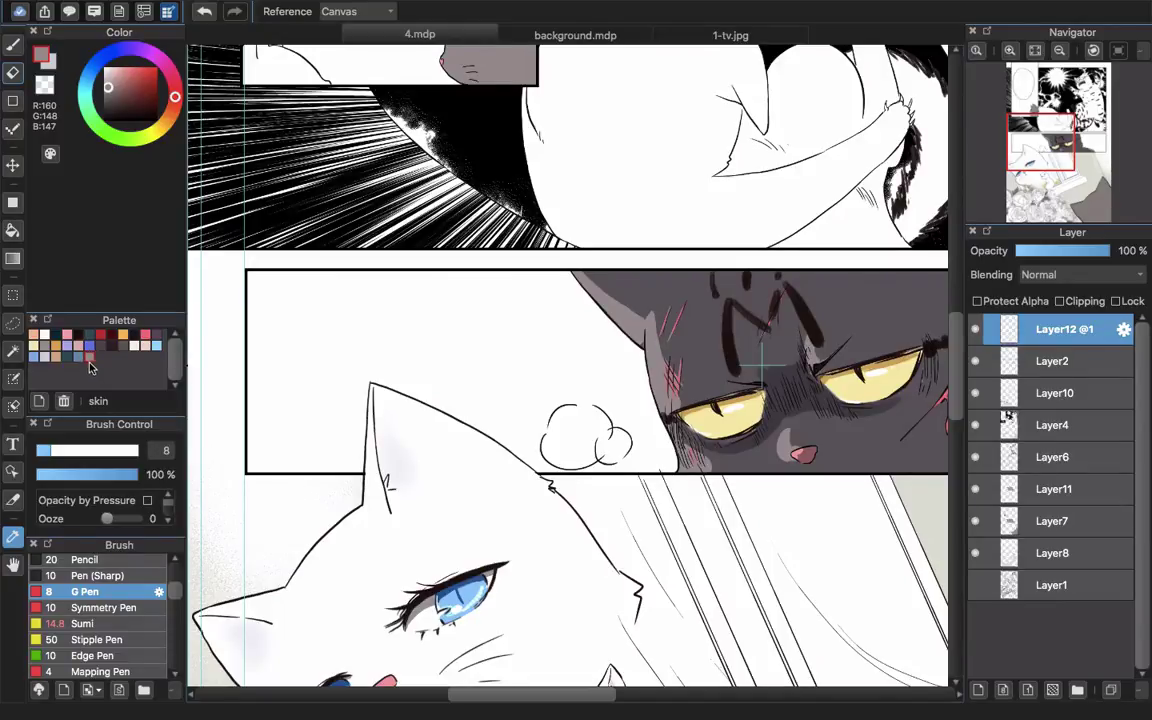
With the brush active, change the drawing colour to light red and restore the saved "skin" palette colour.
scroll(570, 365, "down", 5)
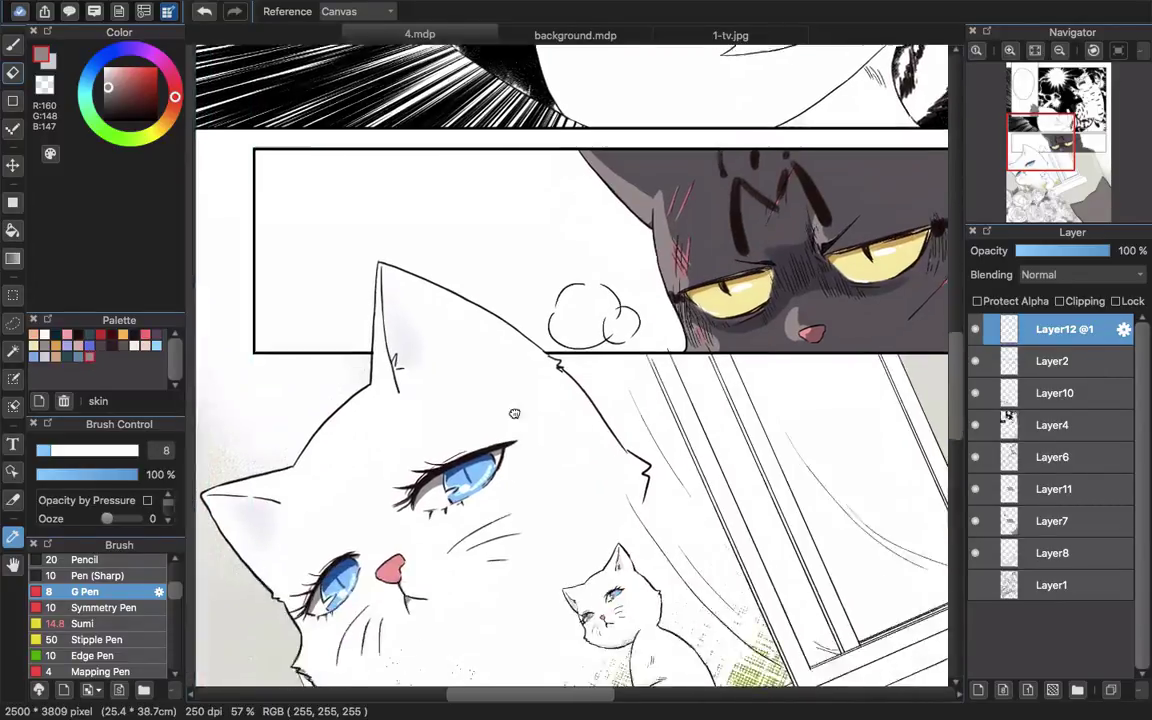
key("b")
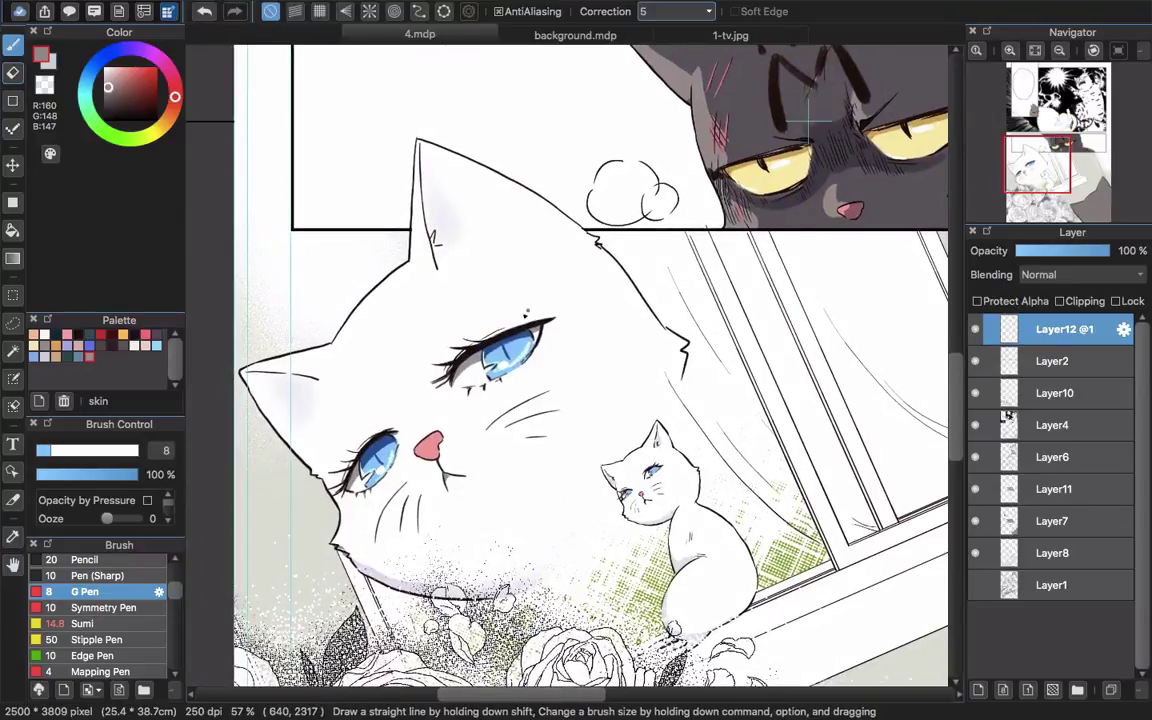
double_click(88, 356)
left_click(597, 448)
left_click(113, 73)
left_click(122, 66)
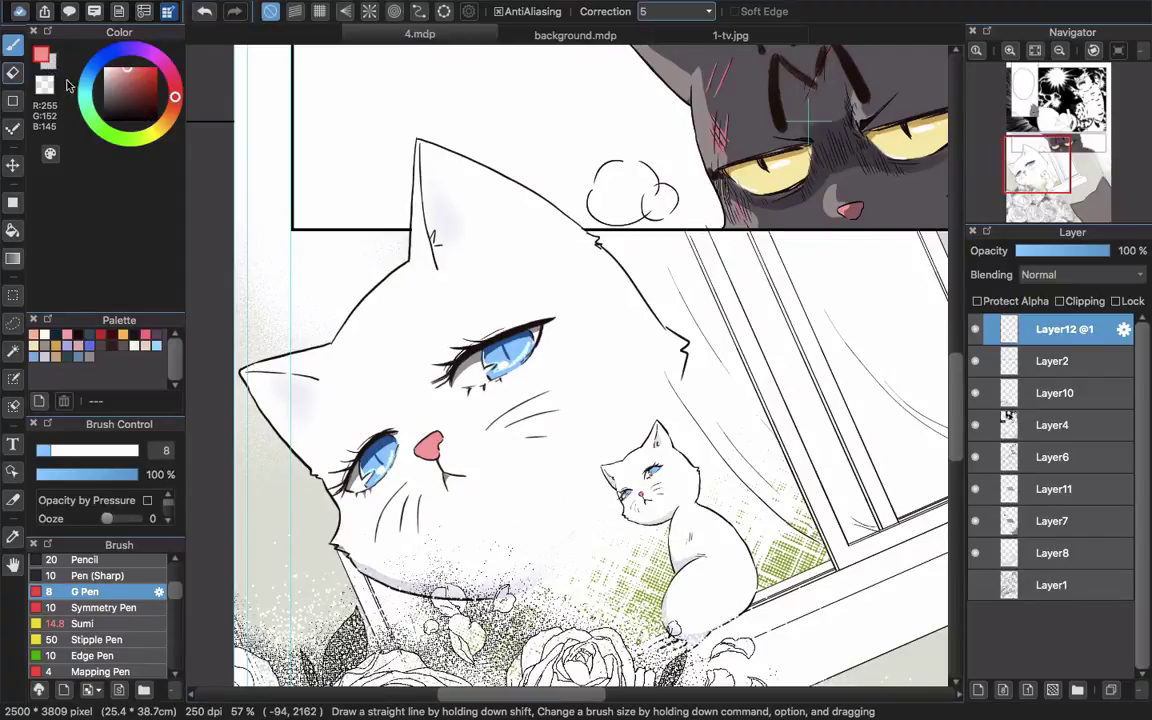
left_click(90, 358)
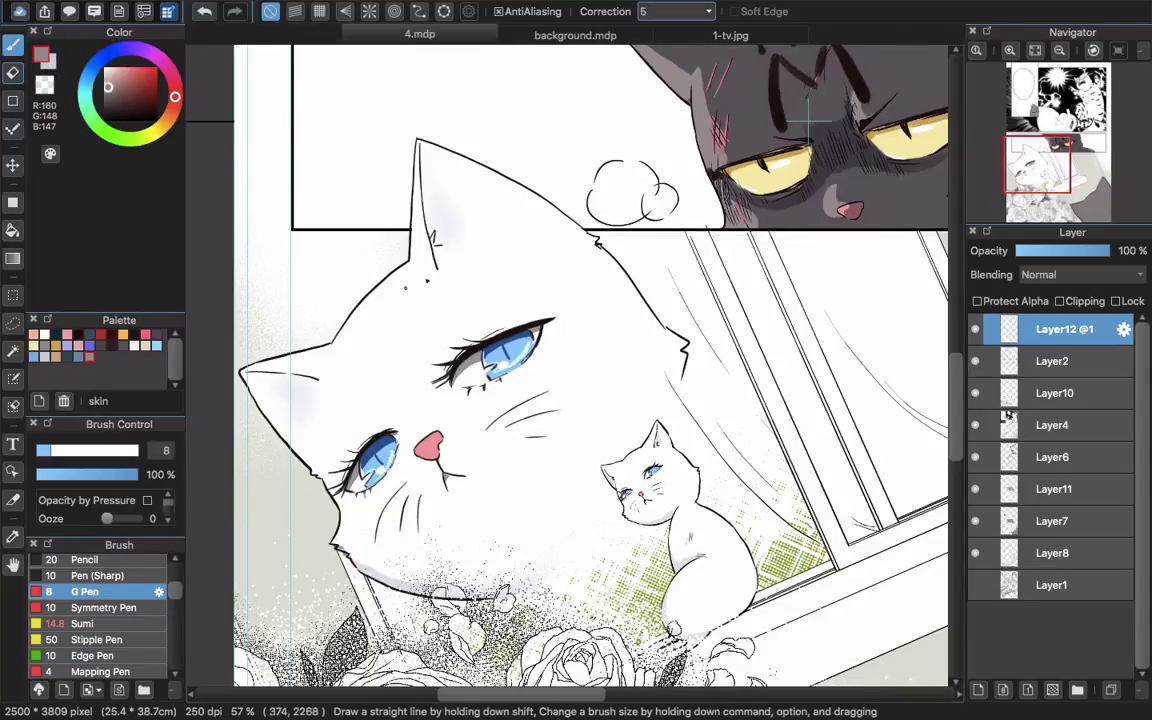
Try a curved line across the white cat's forehead with the area above bucket-filled in the skin colour, and undo both.
mouse_move(376, 292)
left_mouse_down()
mouse_move(493, 315)
mouse_move(566, 266)
mouse_move(585, 232)
left_mouse_up()
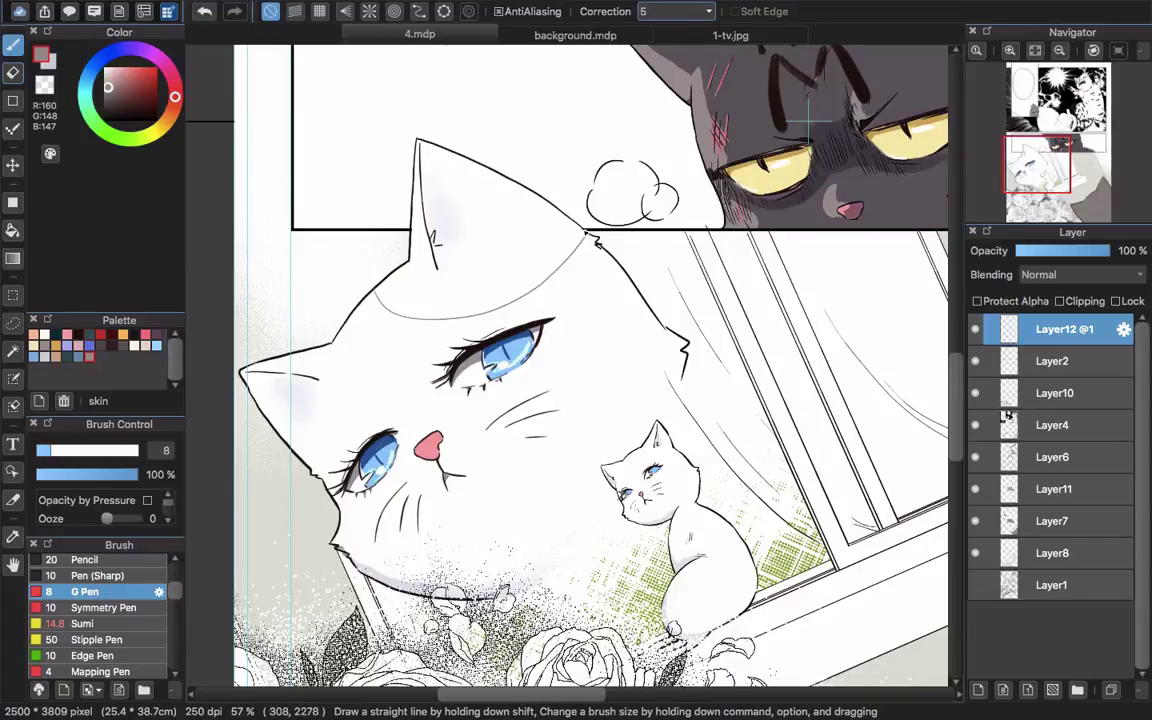
key("g")
left_click(516, 252)
key("ctrl+z")
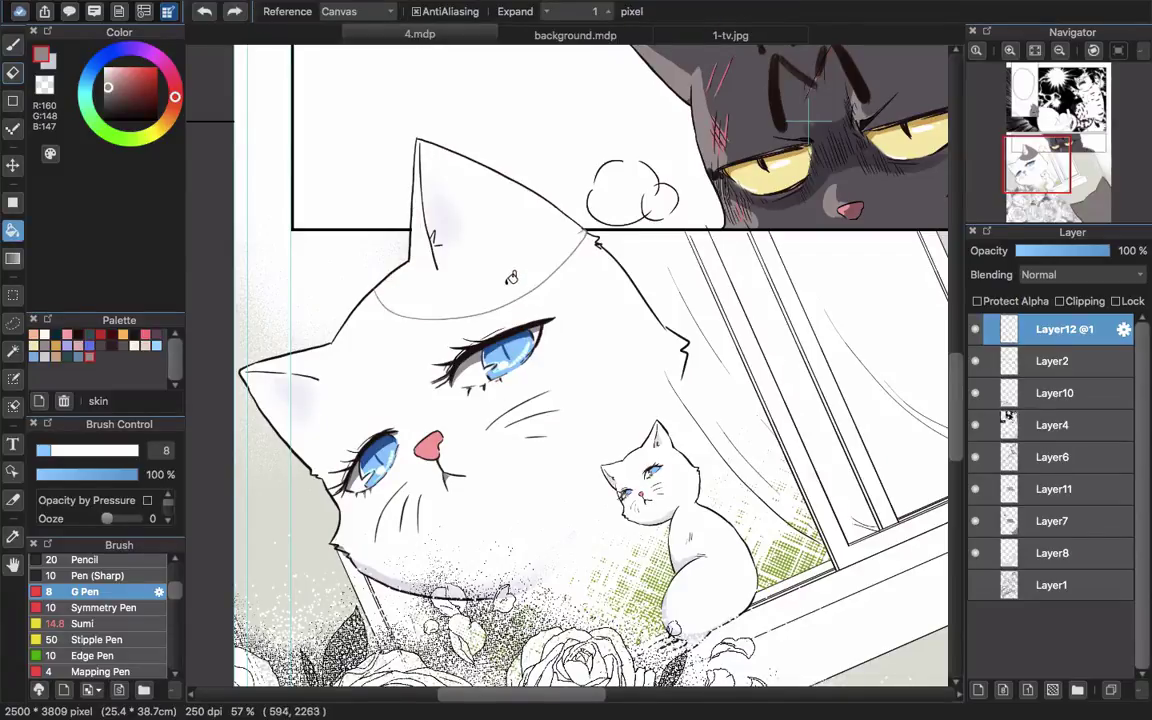
key("ctrl+z")
Examine the whole comic page, the fight panel, the rose panel and the dotted grey cat silhouette in the lower corner.
scroll(623, 313, "down", 5)
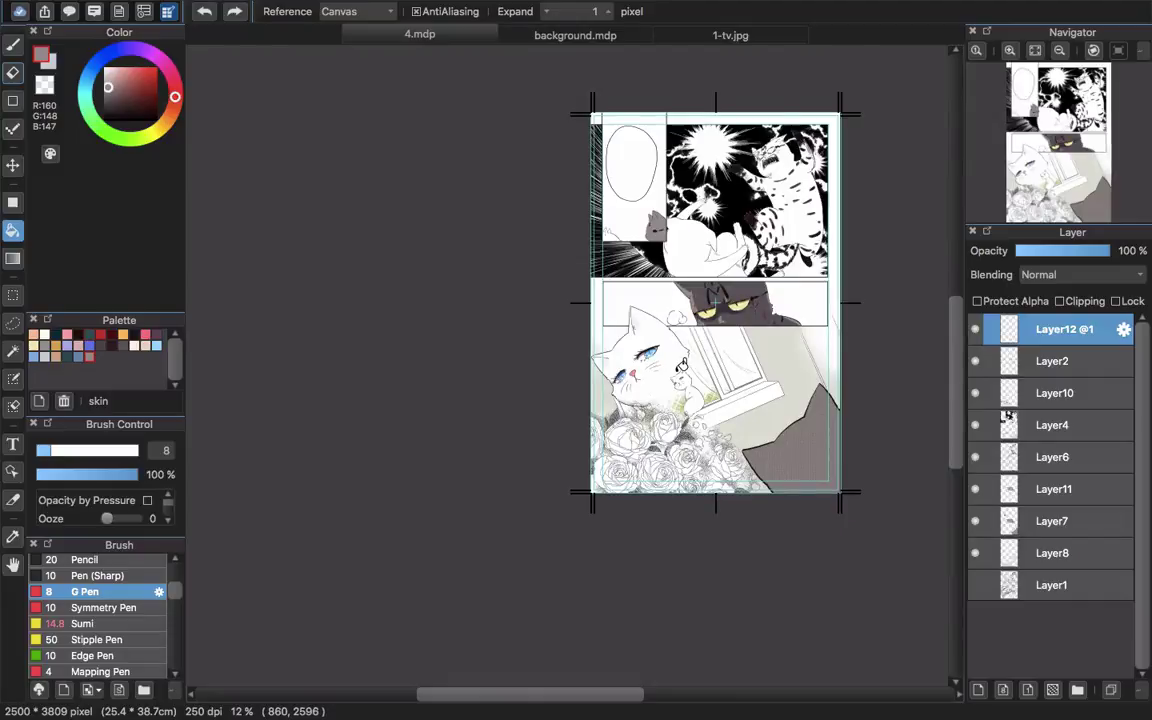
scroll(677, 372, "right", 5)
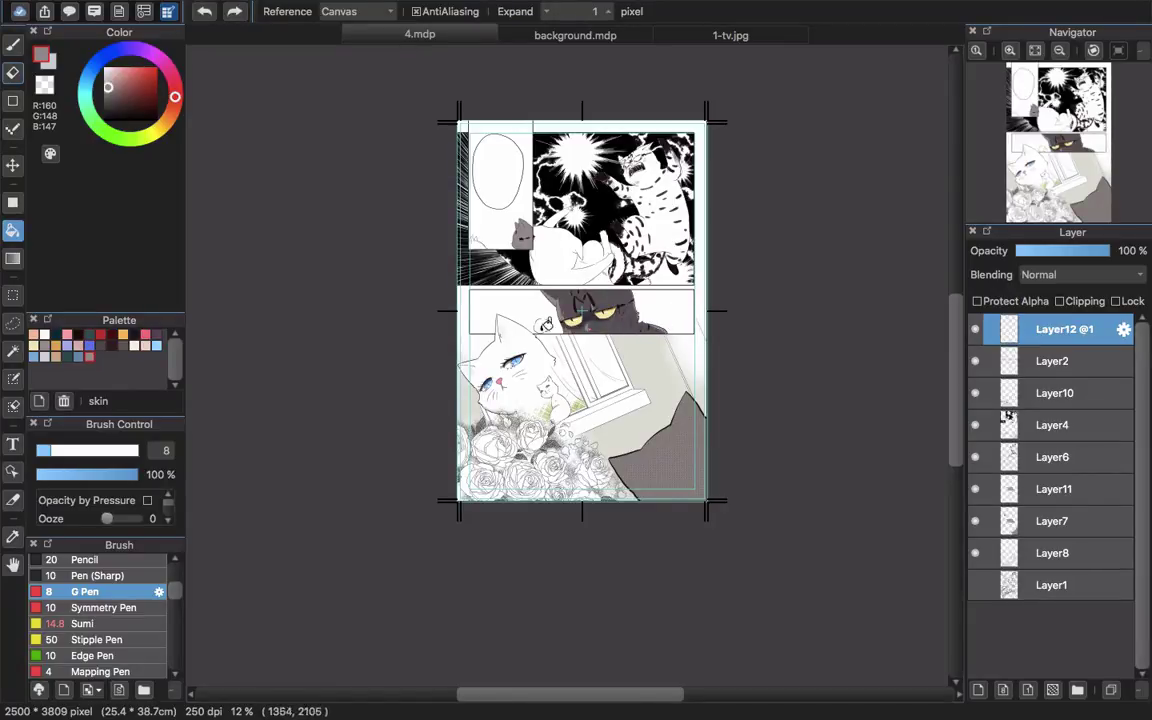
scroll(311, 168, "up", 2)
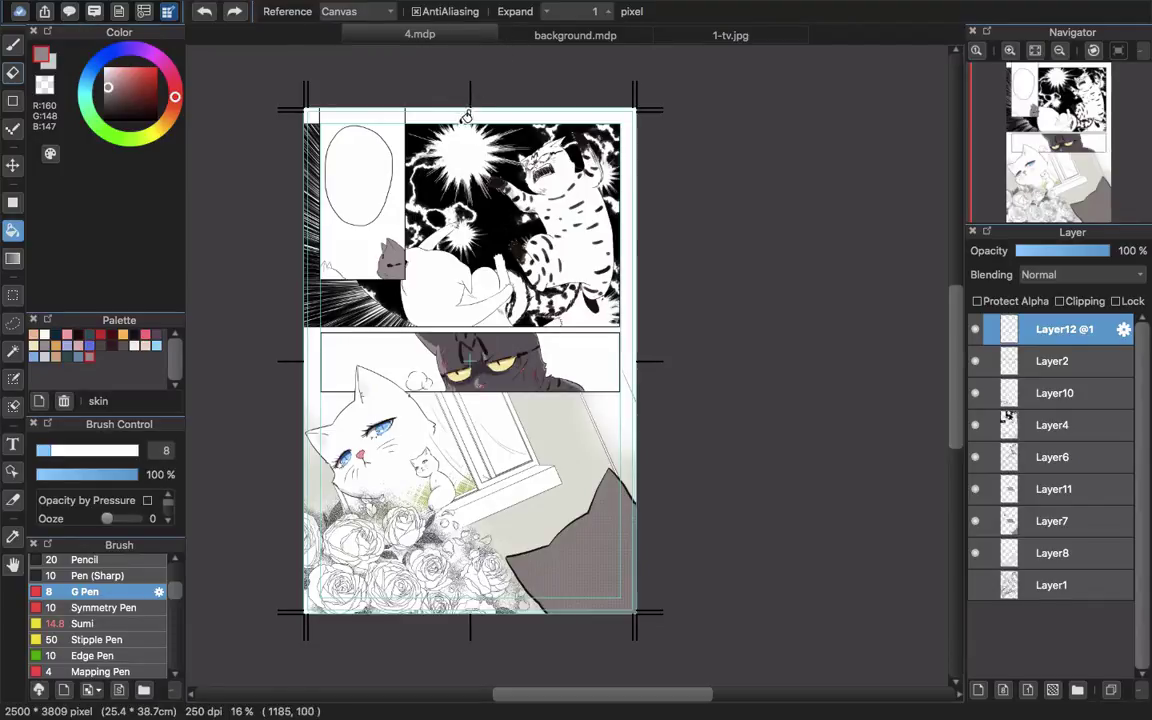
scroll(420, 150, "up", 3)
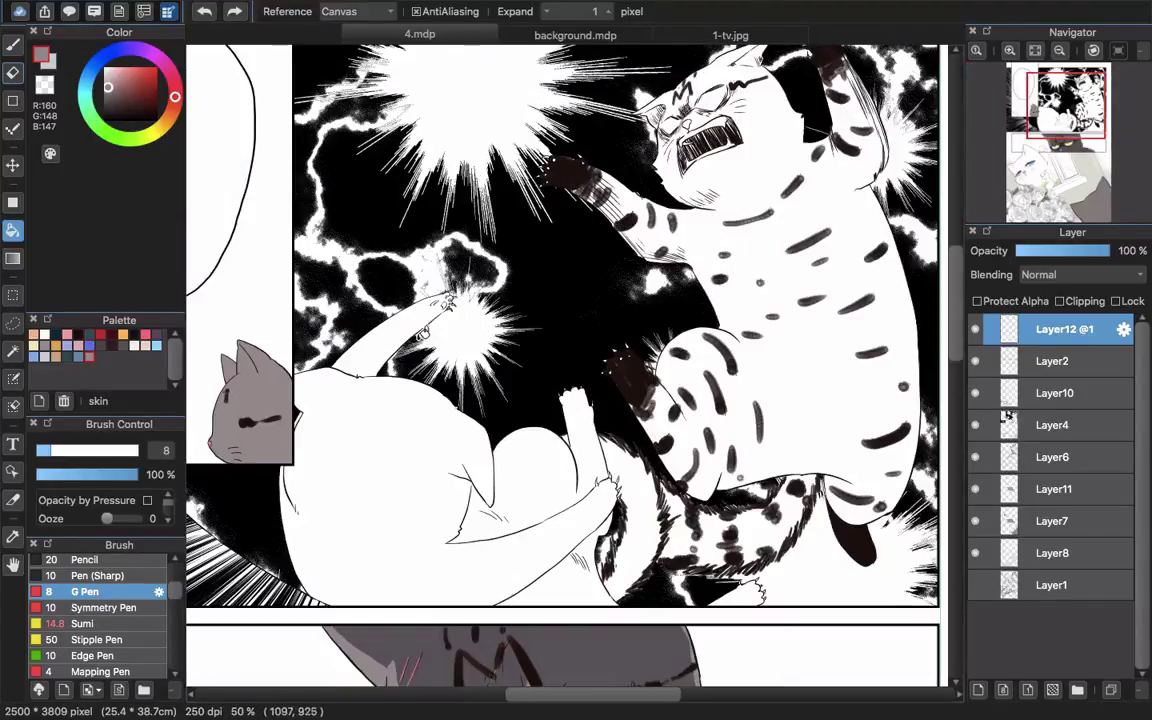
scroll(339, 520, "down", 10)
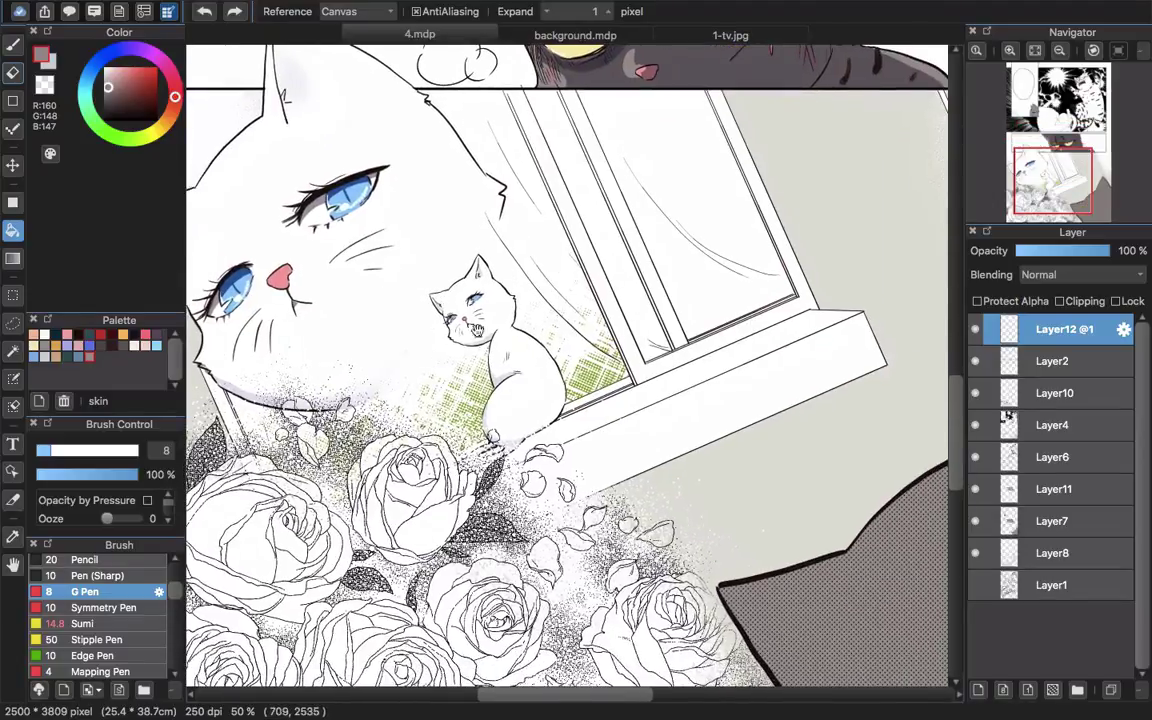
scroll(630, 473, "down", 4)
scroll(630, 473, "right", 5)
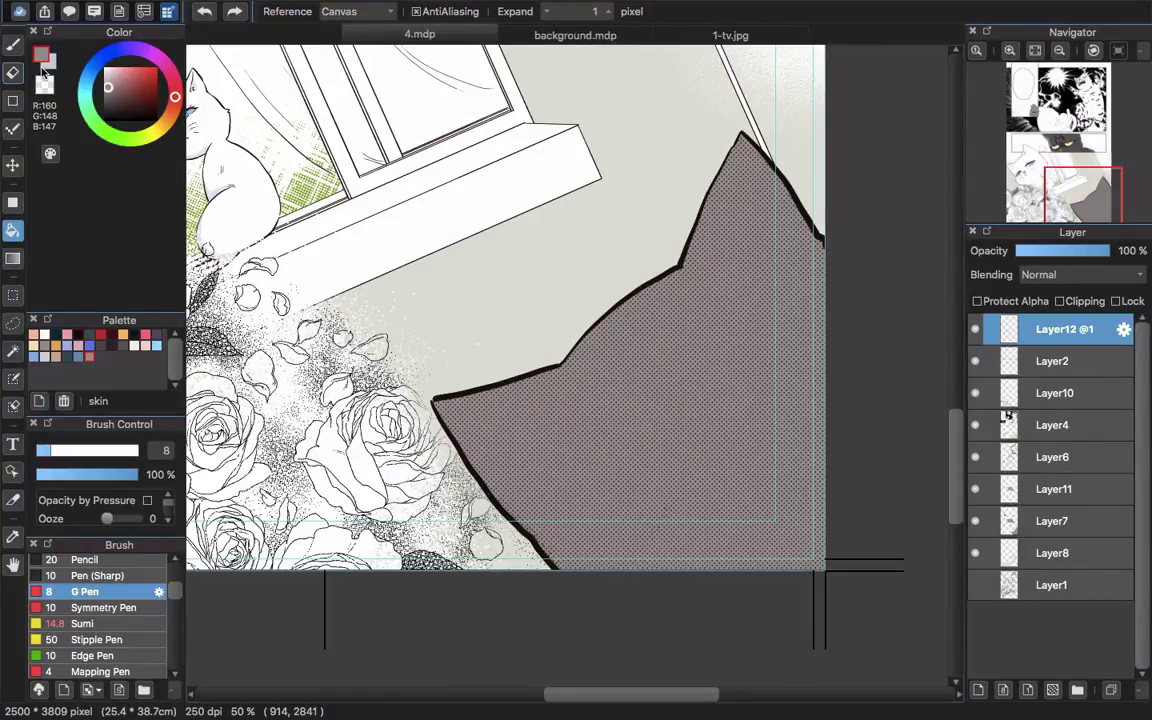
Open the tile material library and widen its window enough to read the full tone names.
left_click(69, 11)
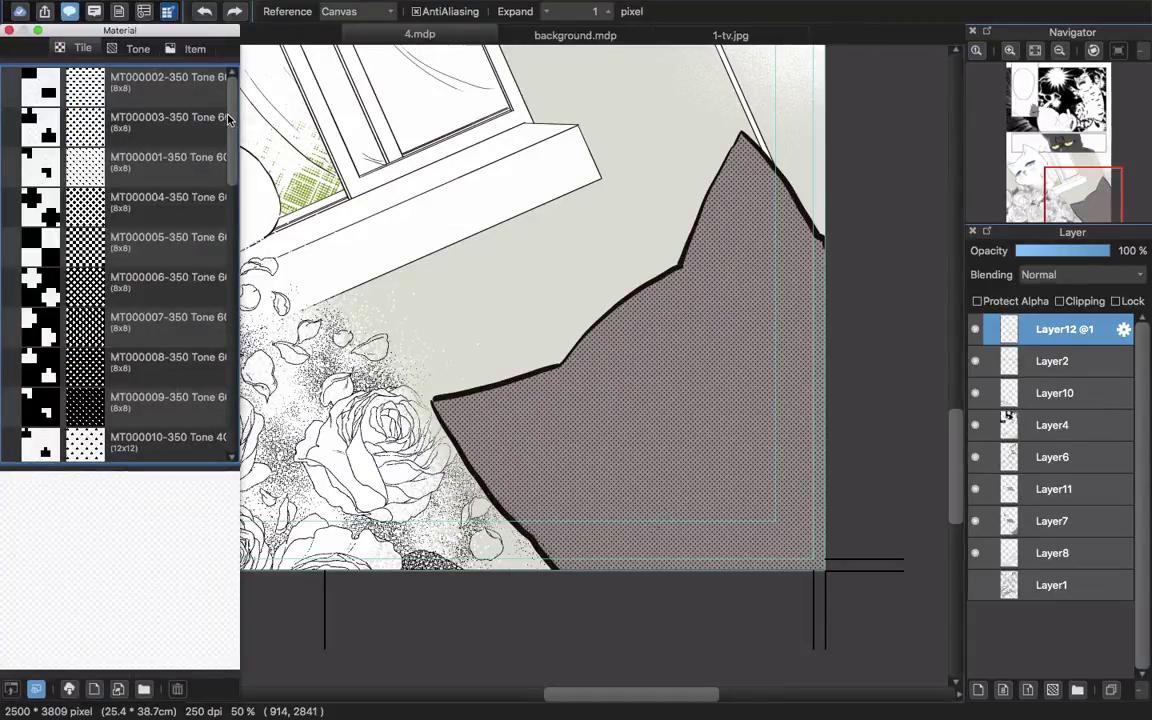
scroll(200, 300, "down", 5)
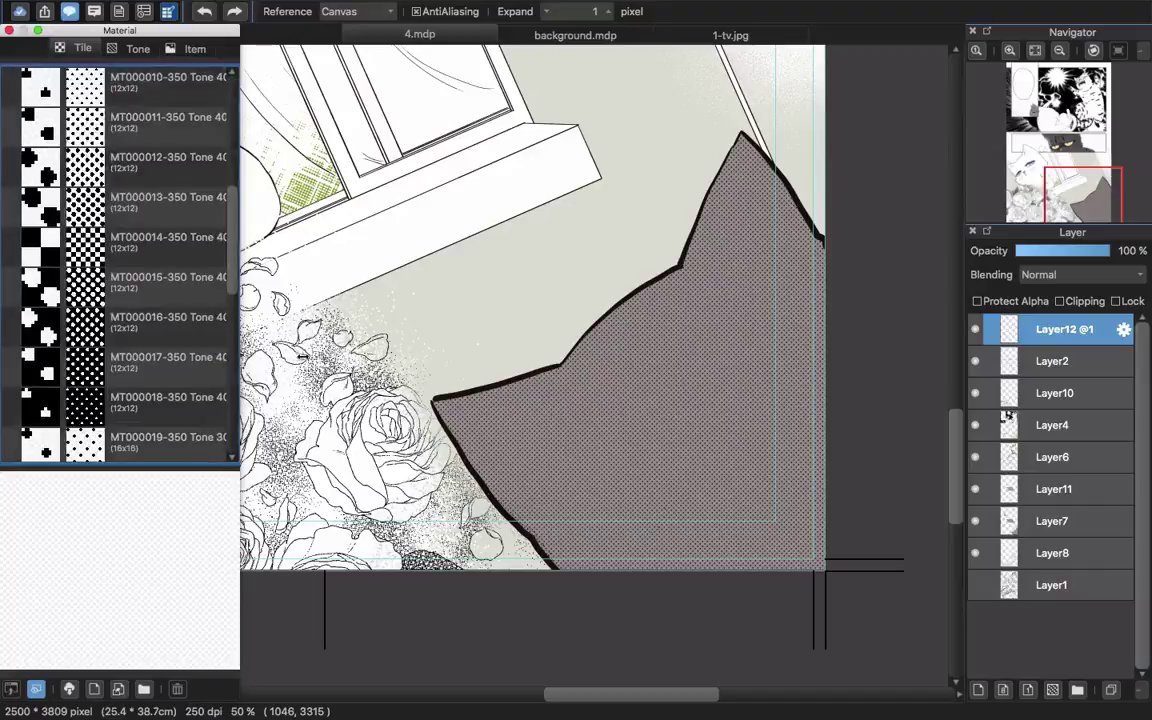
scroll(204, 182, "up", 5)
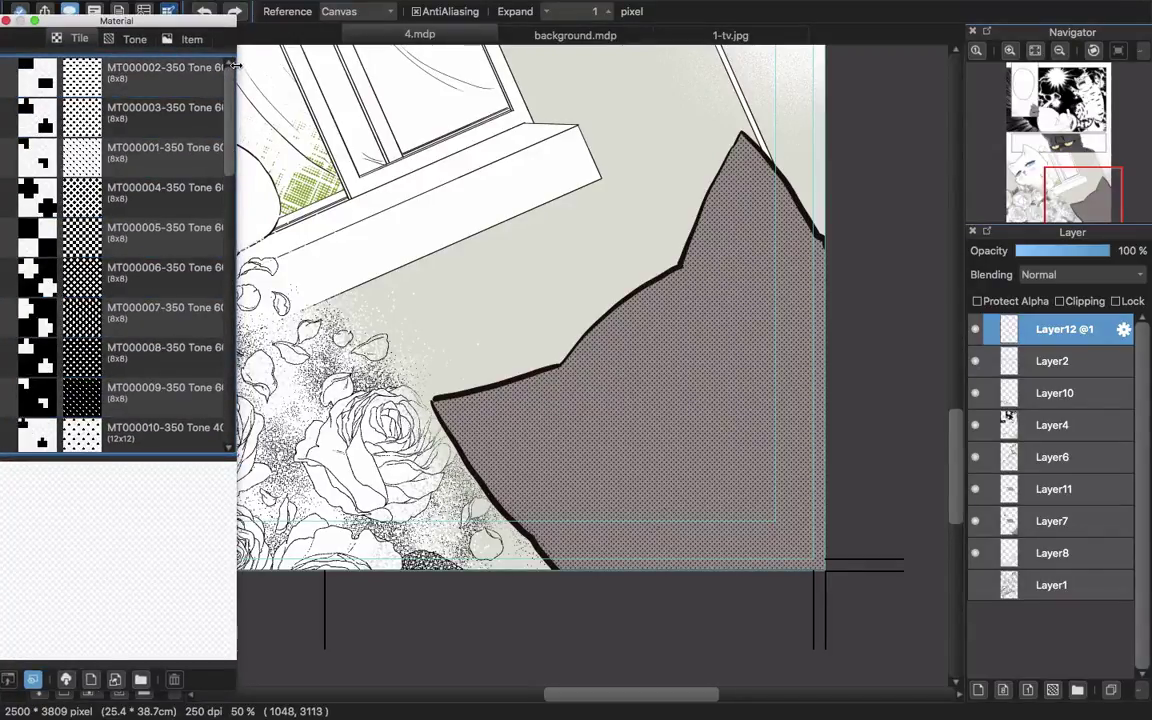
left_click_drag(236, 65, 389, 65)
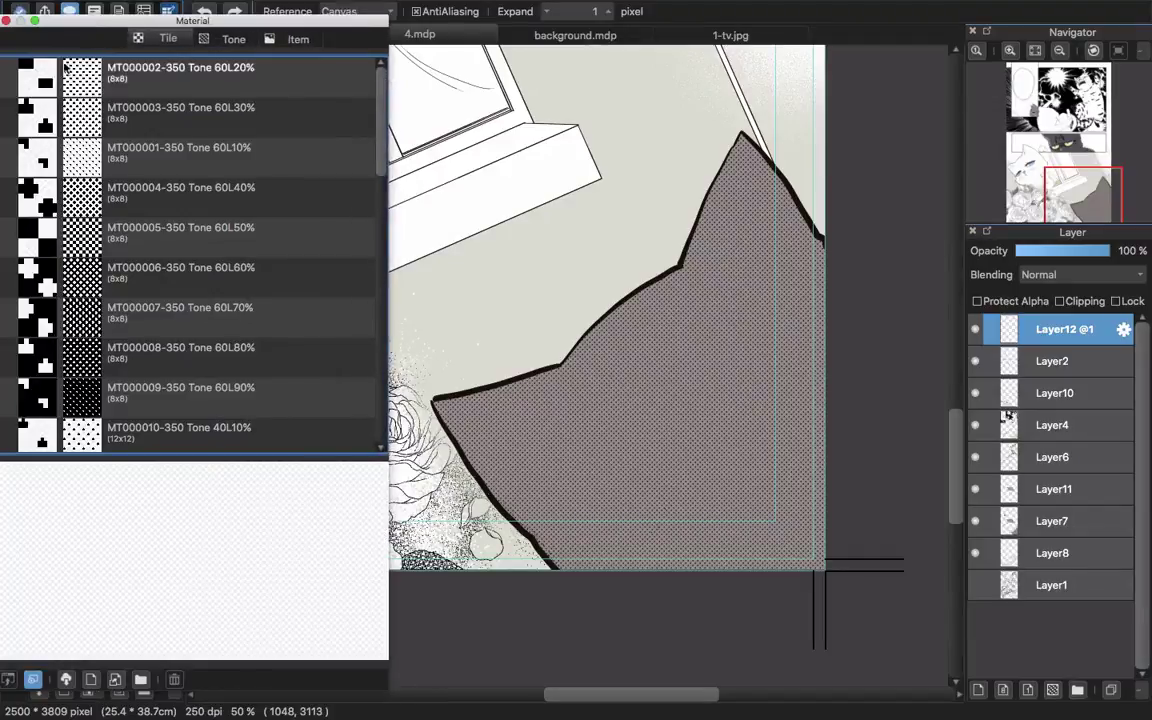
left_click_drag(162, 22, 164, 39)
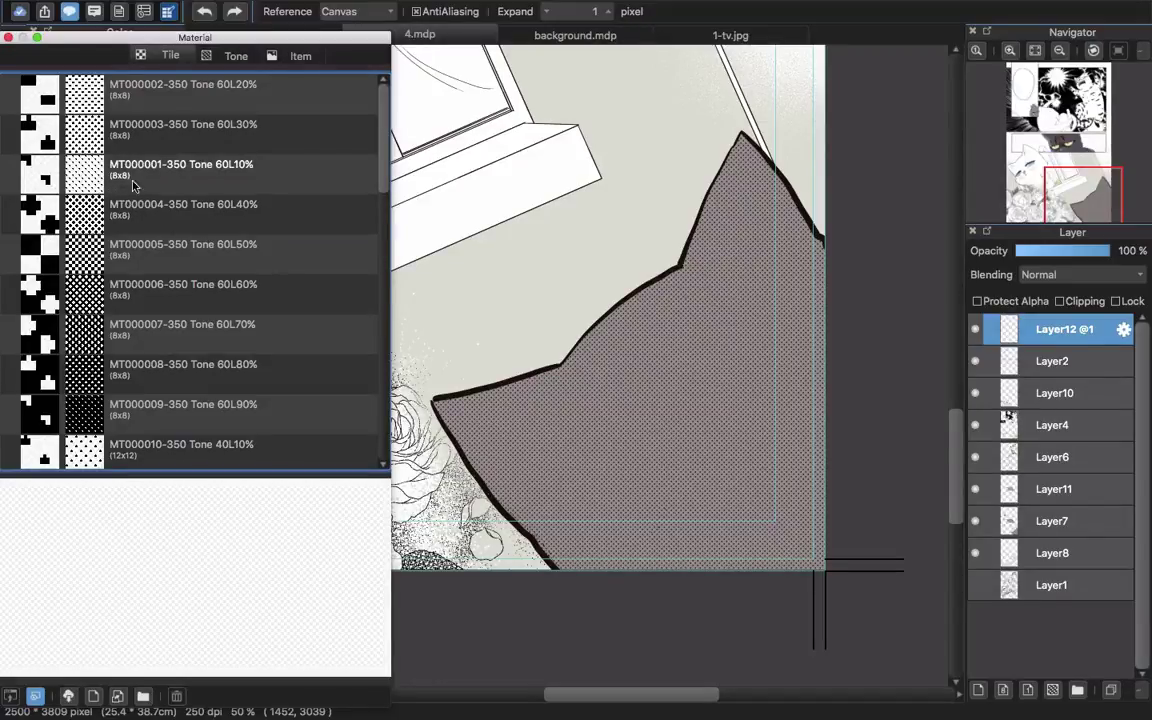
Rename the tone "MT000001-350 Tone 60L10%" to "small dot" and close the material library.
left_click(195, 168)
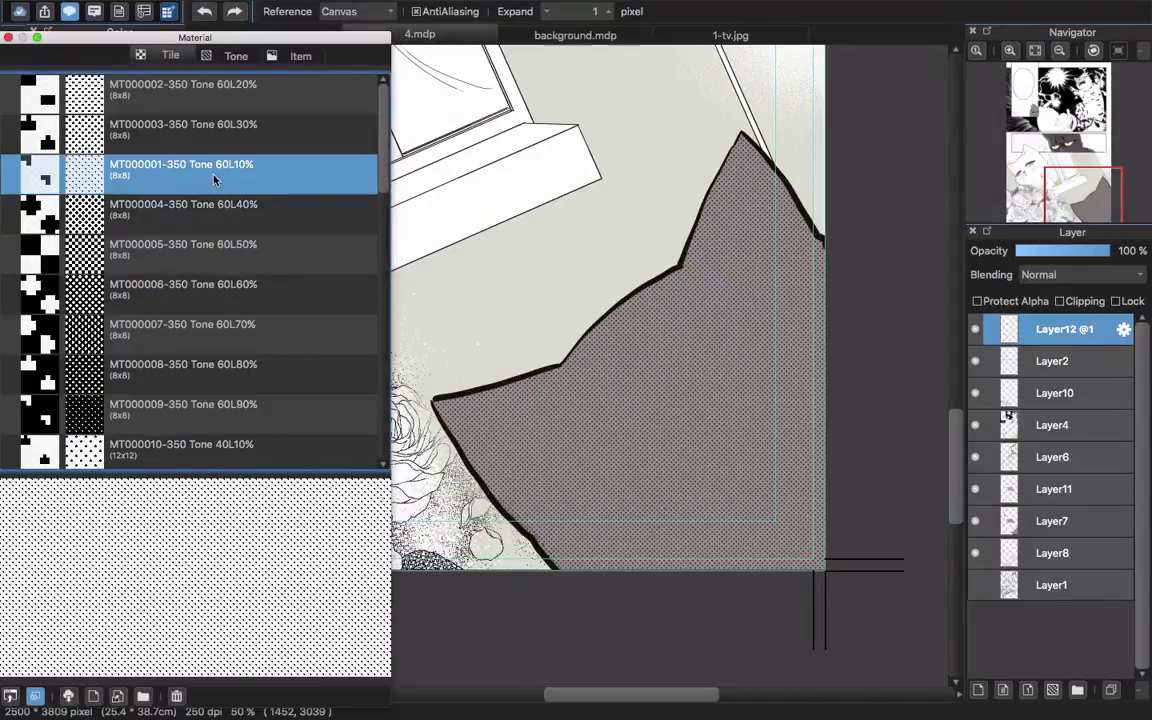
double_click(197, 164)
left_click(230, 174)
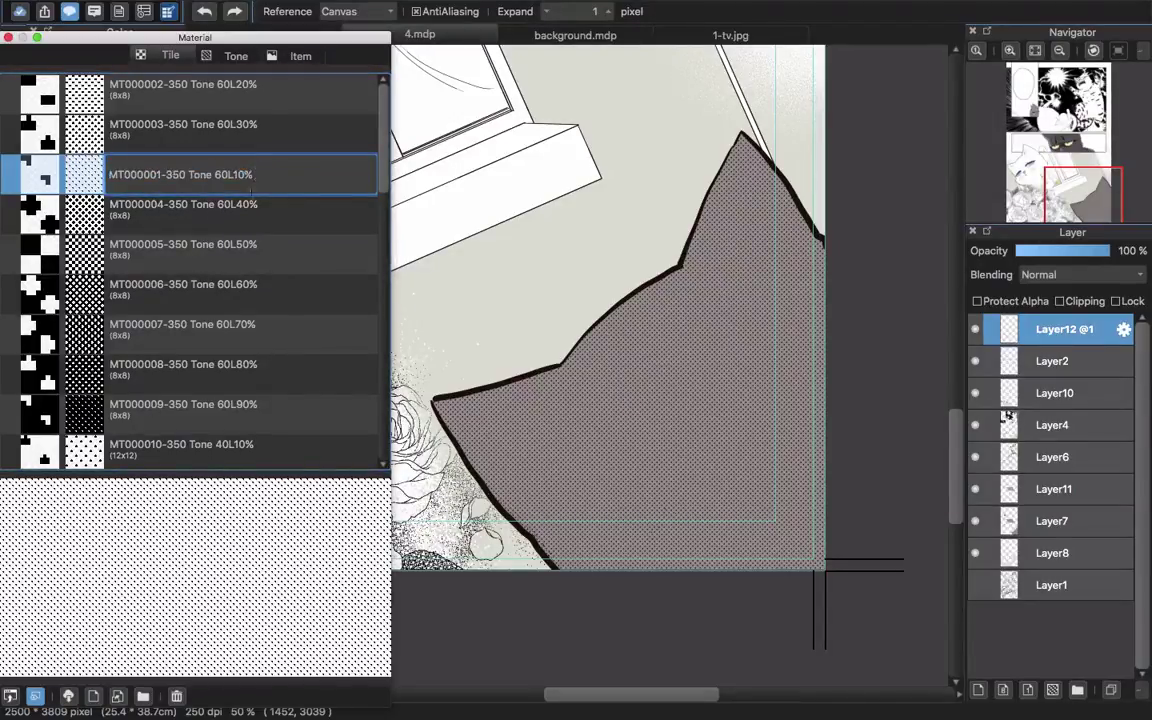
left_click_drag(236, 174, 80, 174)
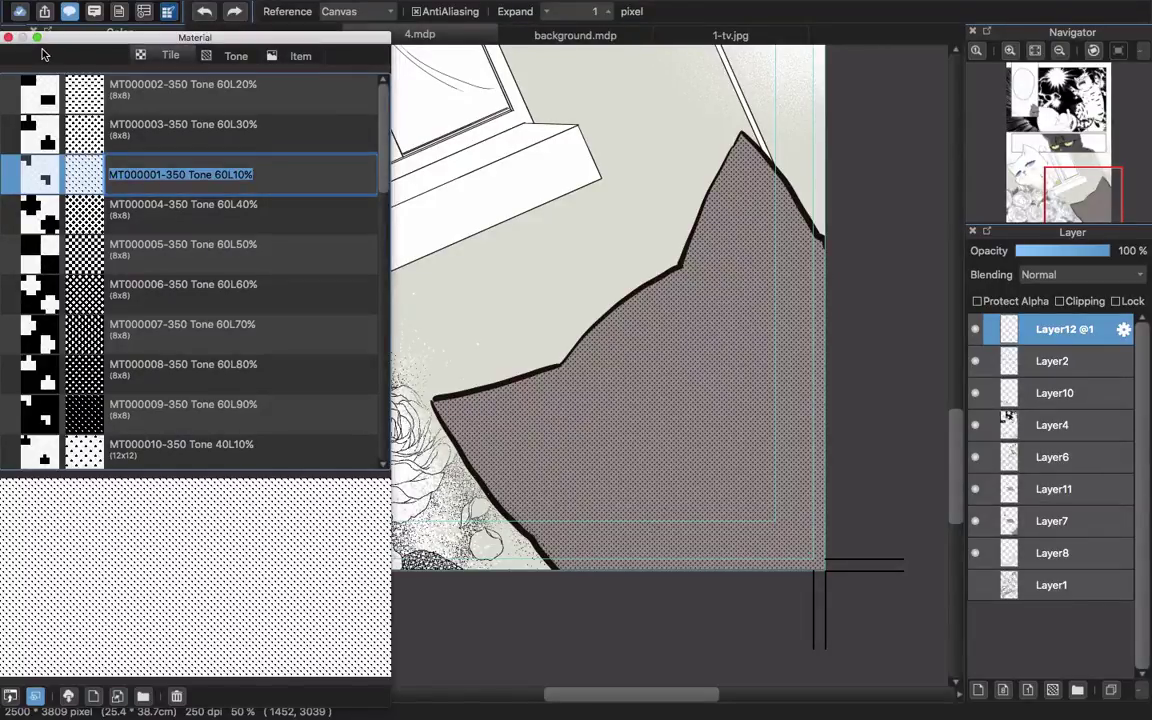
type("wi")
key("BackSpace")
key("BackSpace")
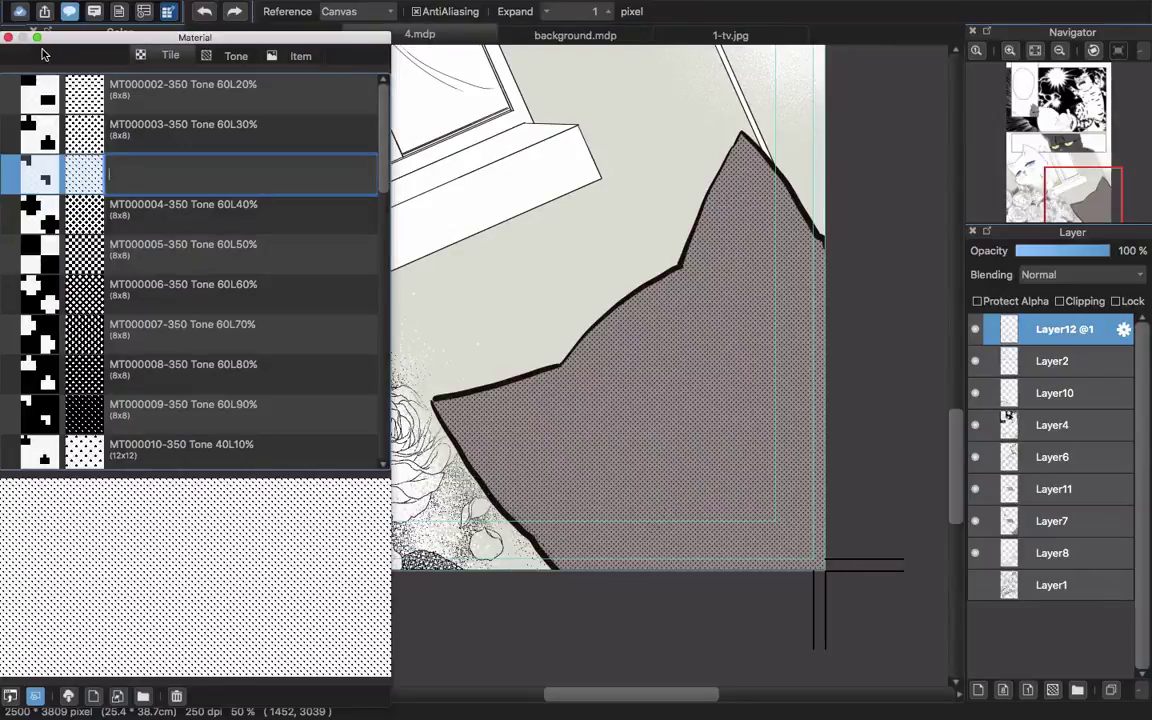
type("small dot")
key("Return")
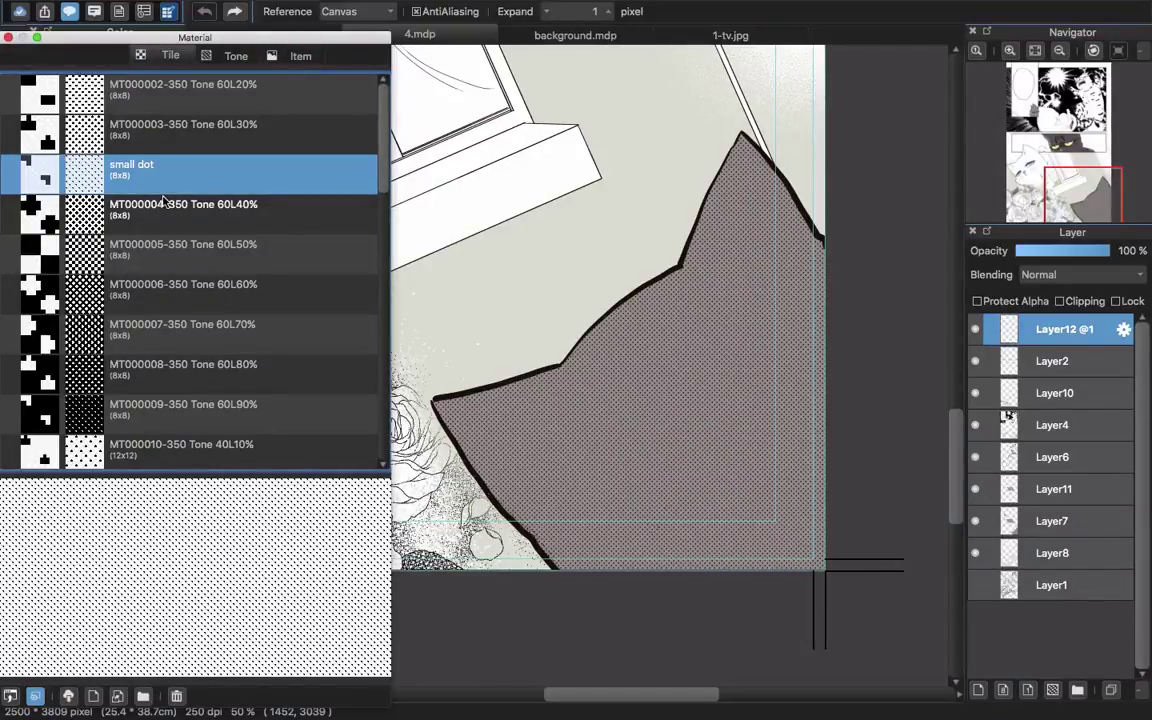
left_click(7, 38)
Compare the comic page with the background.mdp drawing and return to a full-page view of 4.mdp.
key("ctrl+minus")
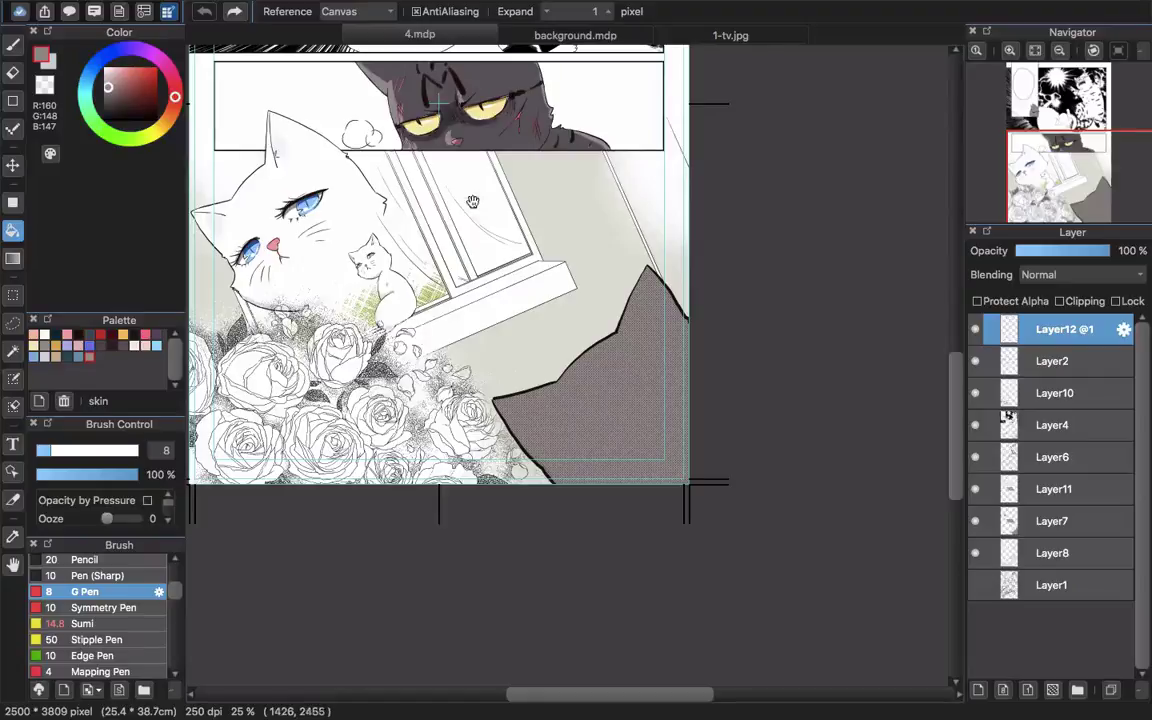
scroll(593, 58, "up", 5)
scroll(593, 58, "left", 4)
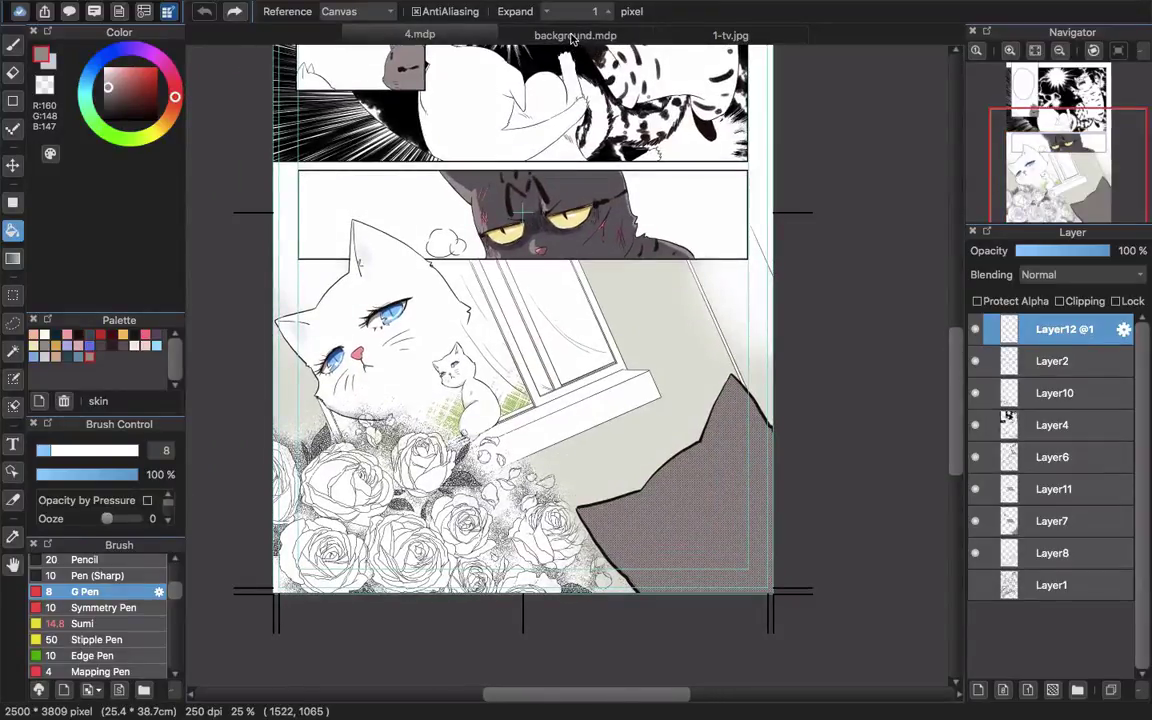
left_click(516, 36)
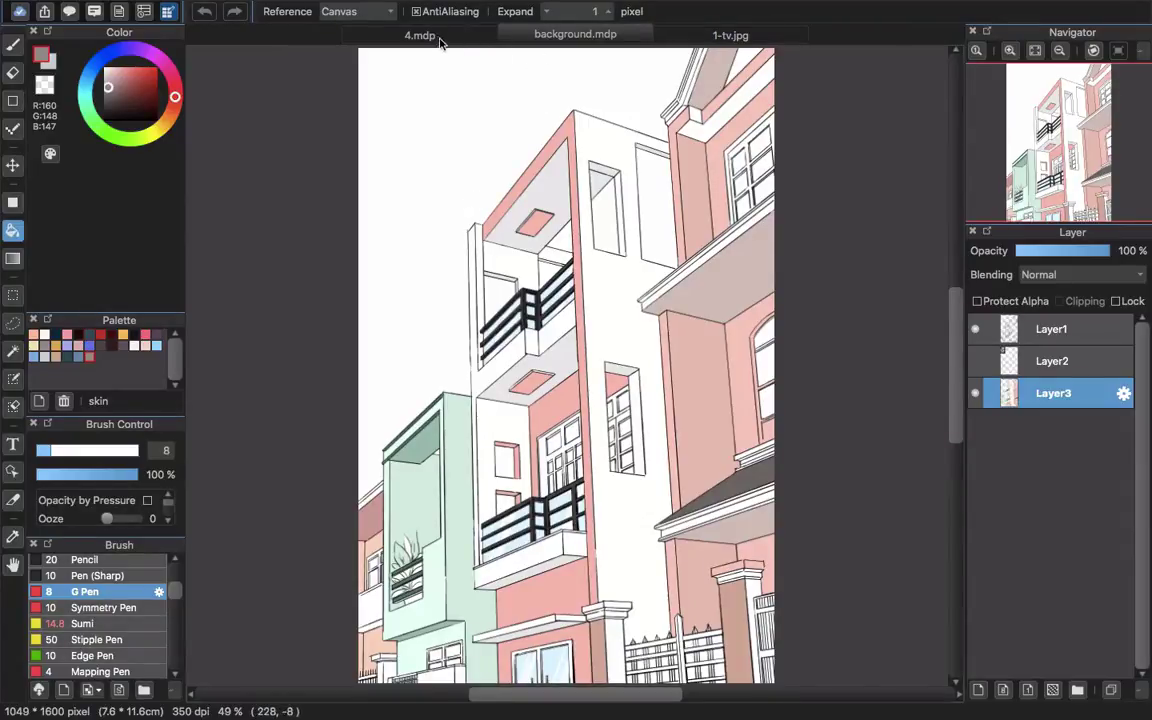
left_click(408, 36)
scroll(530, 152, "down", 2)
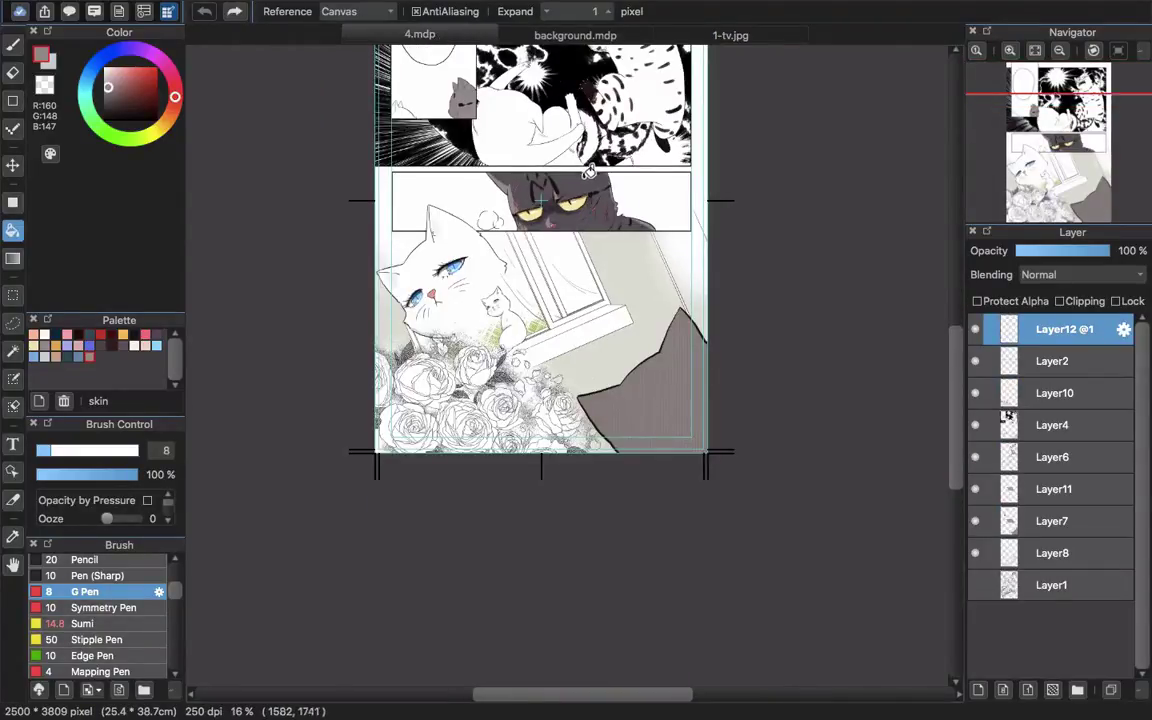
scroll(600, 300, "down", 1)
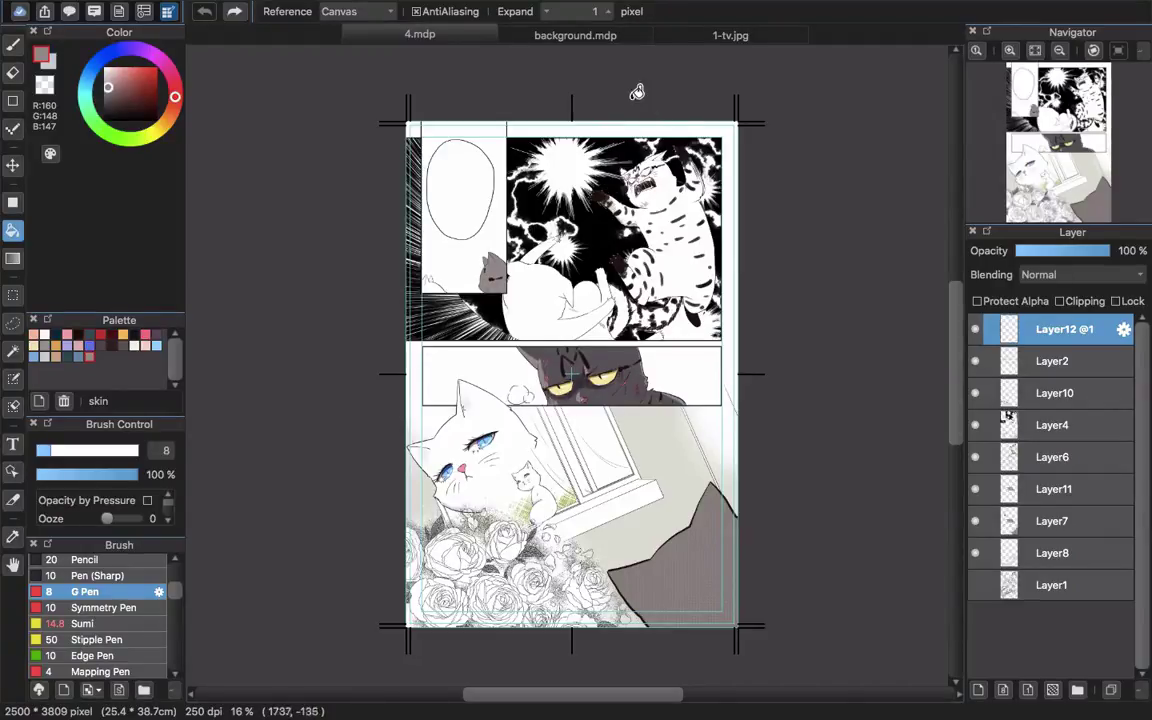
Look over background.mdp and 1-tv.jpg, and create a new blank 1169 × 826 px canvas for brush drawing.
left_click(603, 37)
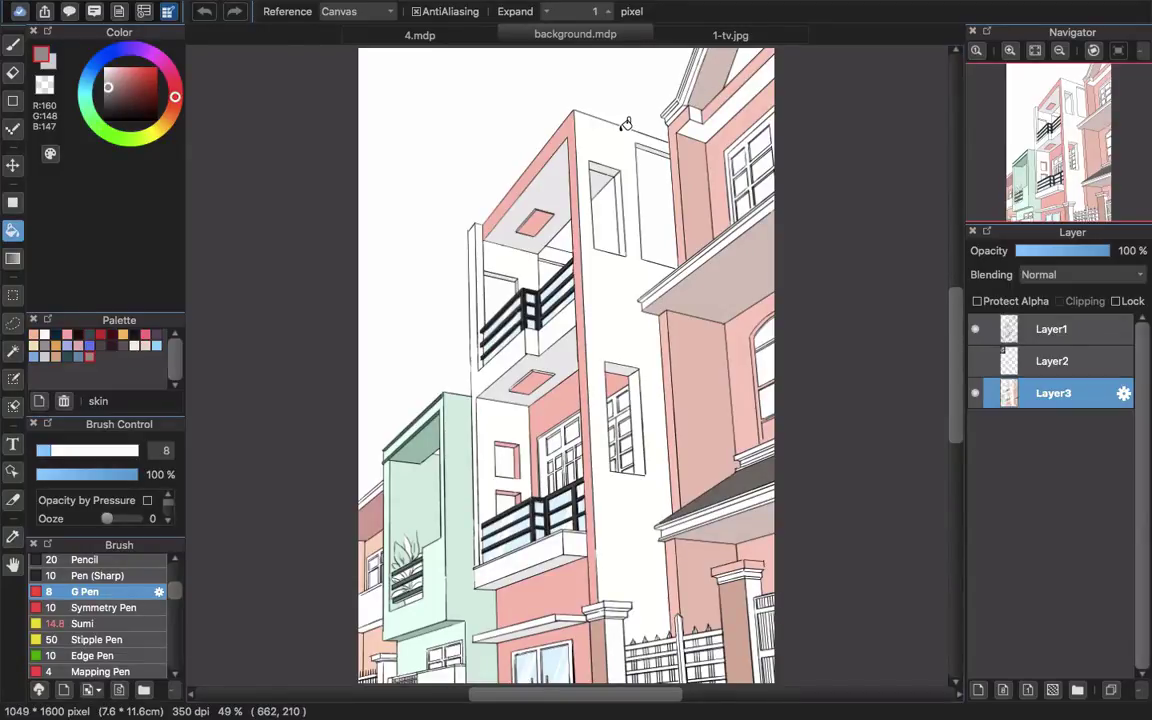
left_click(720, 36)
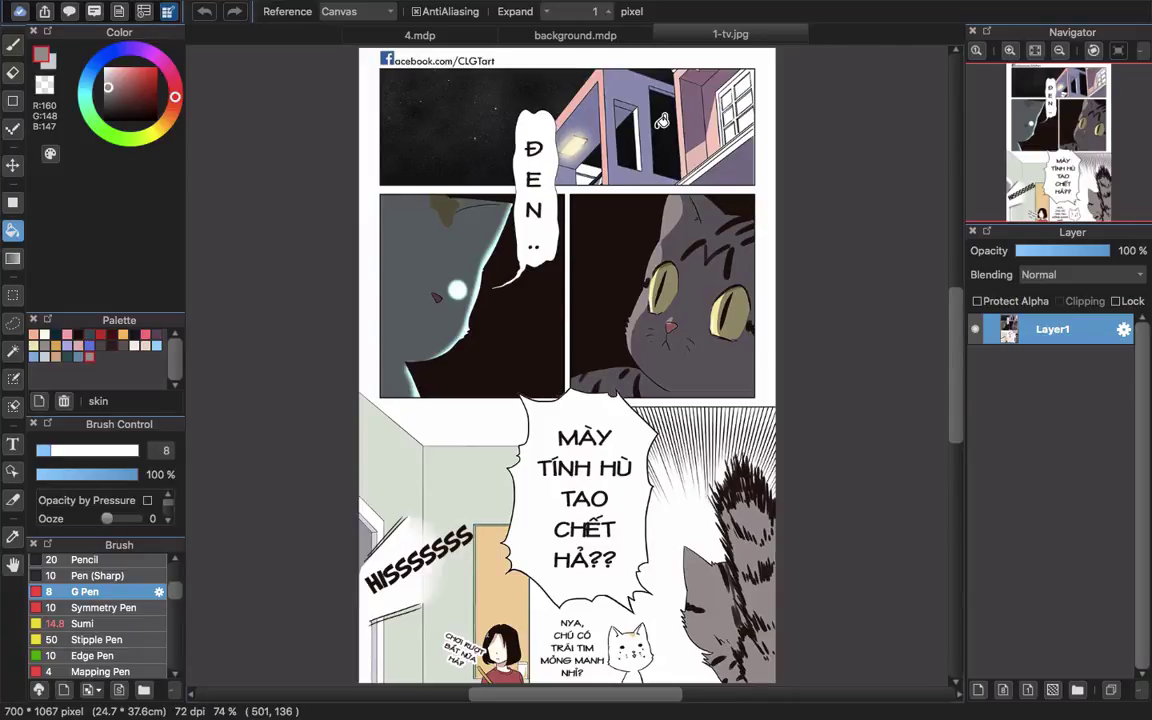
key("super+n")
key("Return")
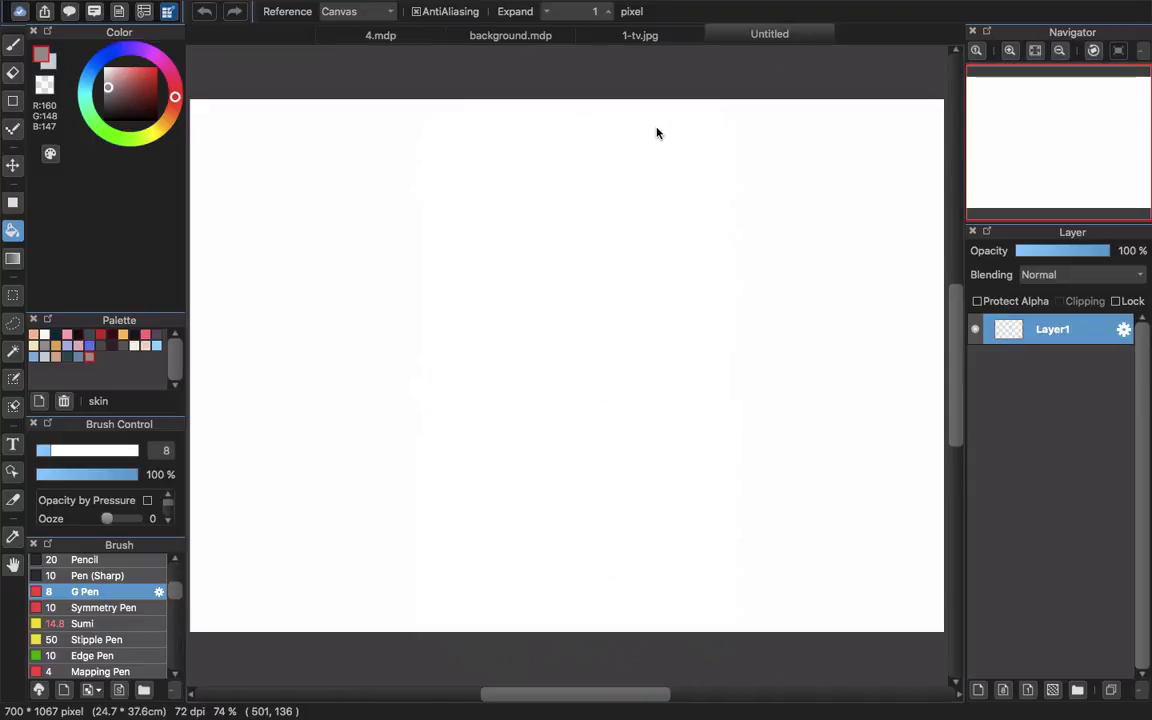
key("p")
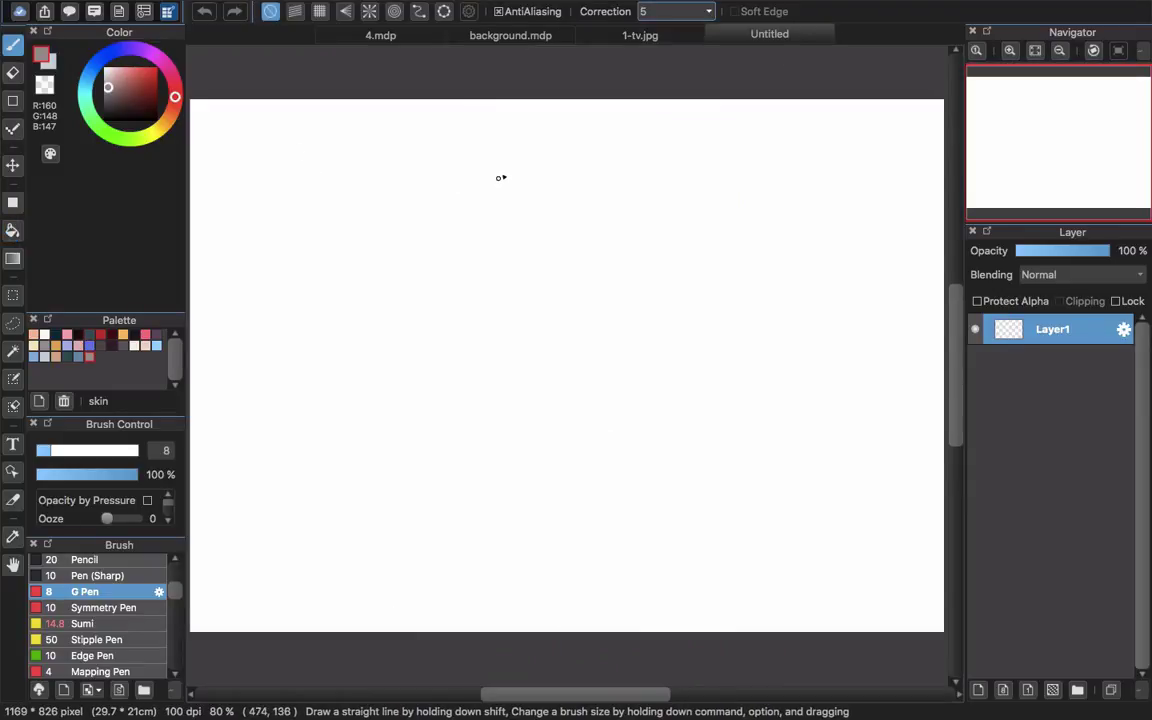
Sketch a rough tilted head with crossing face guidelines and a short neck on the blank canvas.
mouse_move(501, 175)
left_mouse_down()
mouse_move(479, 285)
mouse_move(553, 368)
mouse_move(635, 297)
left_mouse_up()
left_click_drag(601, 177, 638, 292)
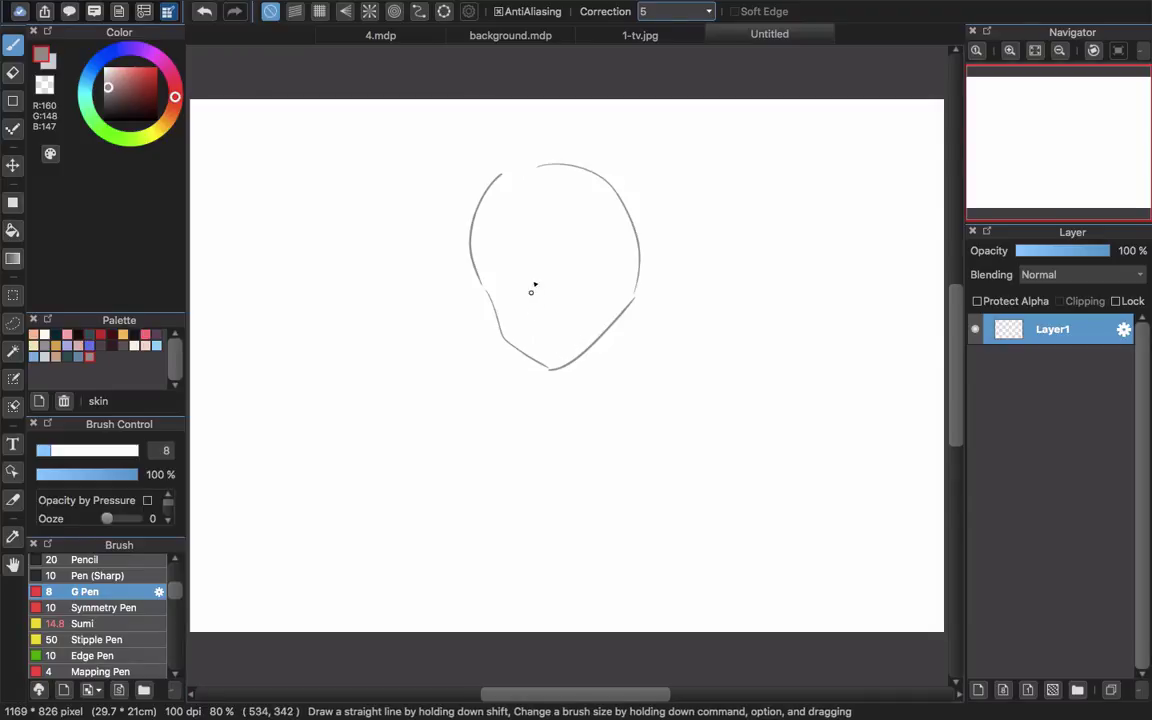
left_click_drag(506, 245, 548, 368)
left_click_drag(485, 295, 572, 283)
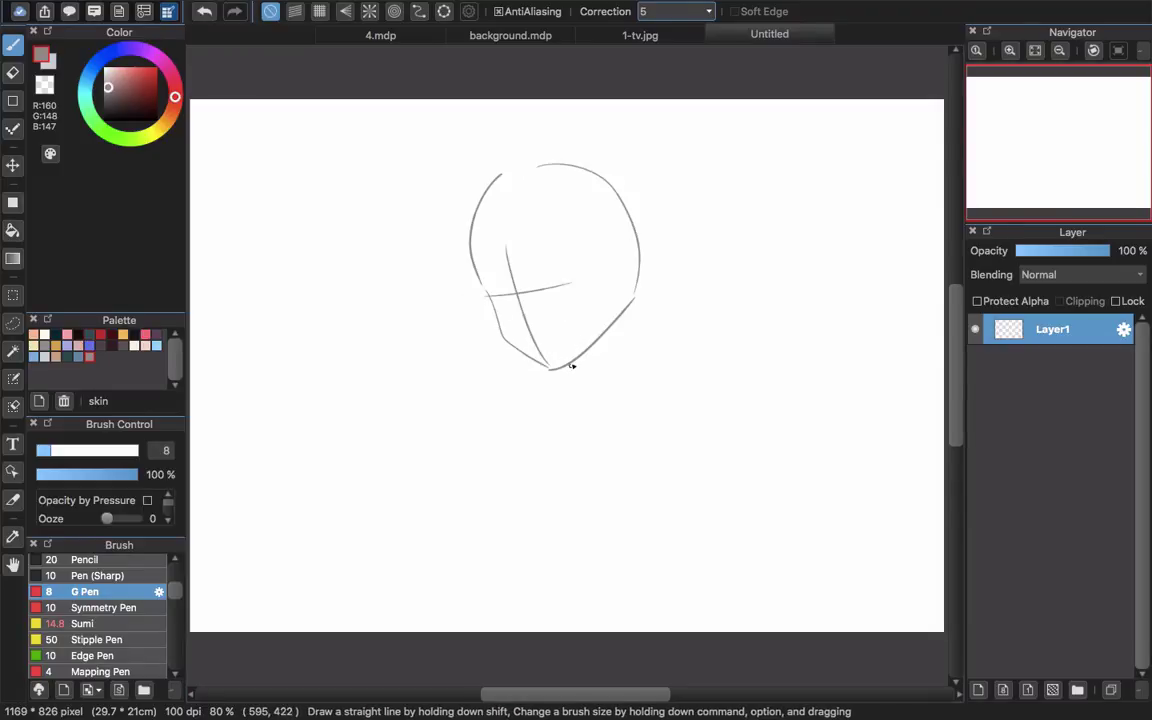
left_click_drag(575, 370, 584, 388)
mouse_move(610, 343)
left_mouse_down()
mouse_move(613, 381)
mouse_move(569, 385)
mouse_move(600, 390)
mouse_move(618, 348)
left_mouse_up()
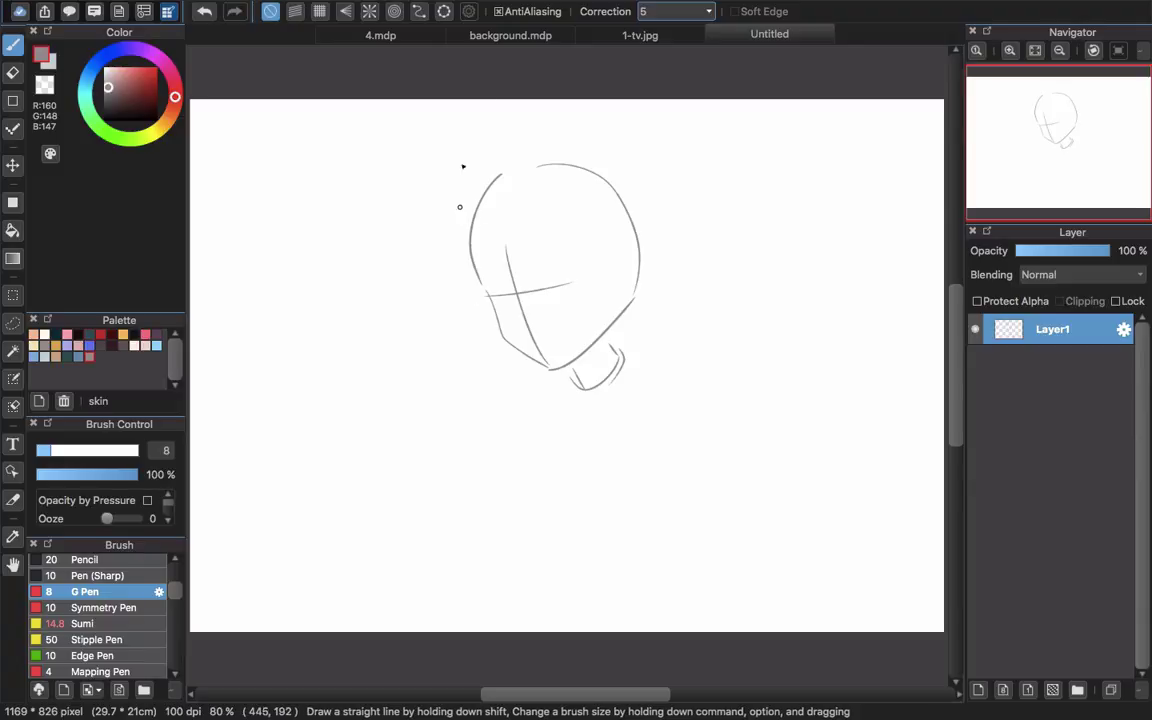
Close 1-tv.jpg and open the comic page 1.mdp from the chap 21 folder.
left_click(510, 35)
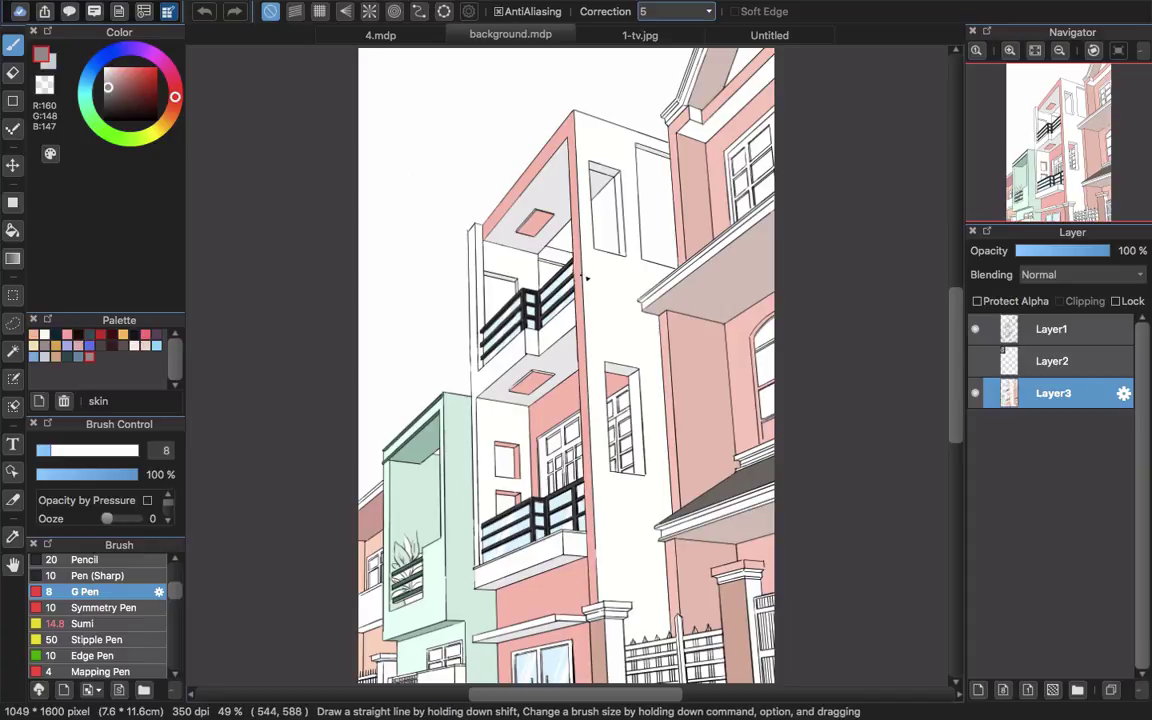
left_click(600, 36)
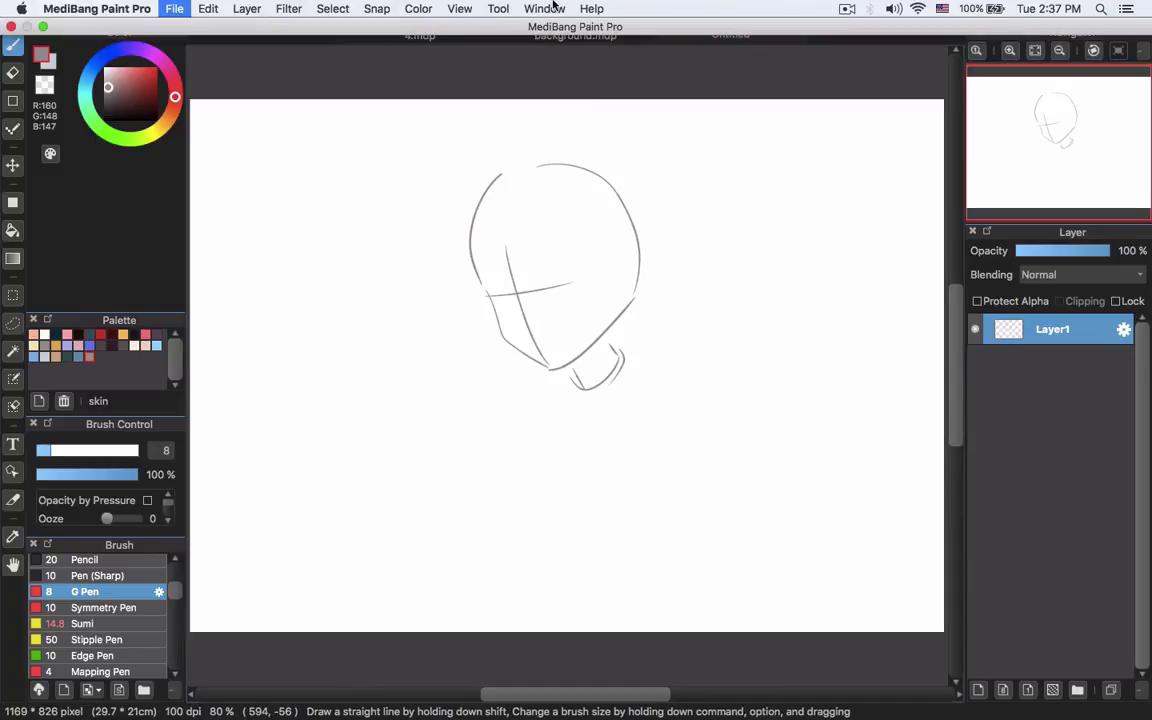
key("super+o")
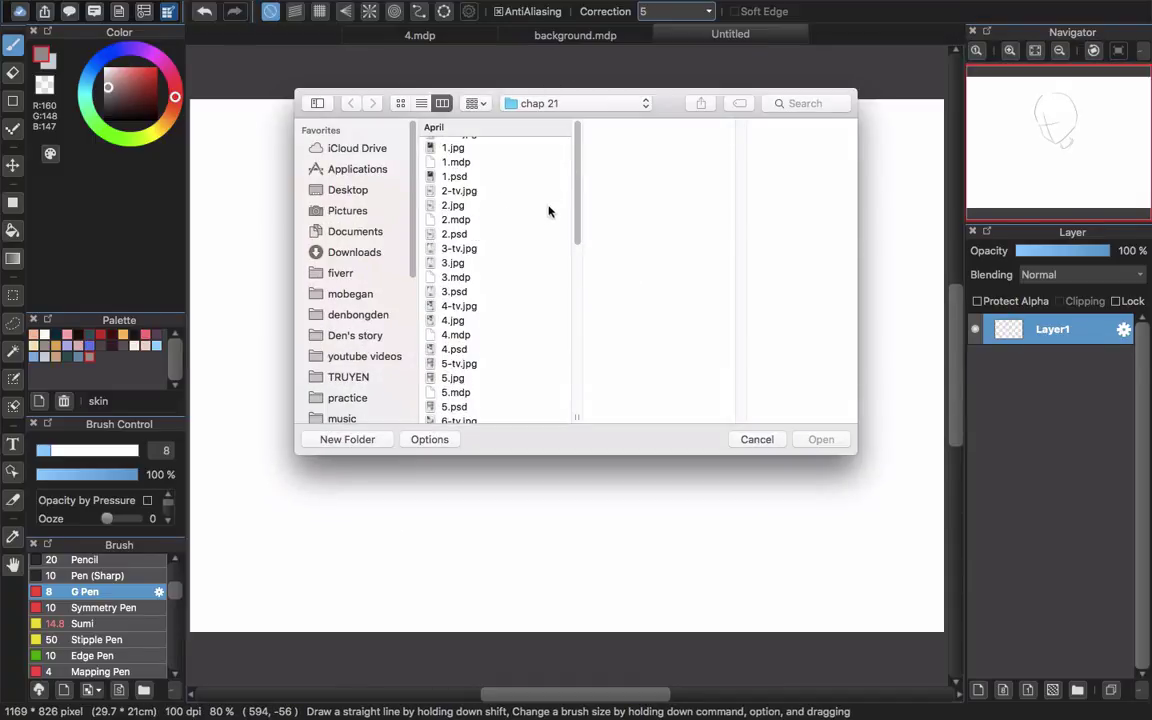
left_click(478, 162)
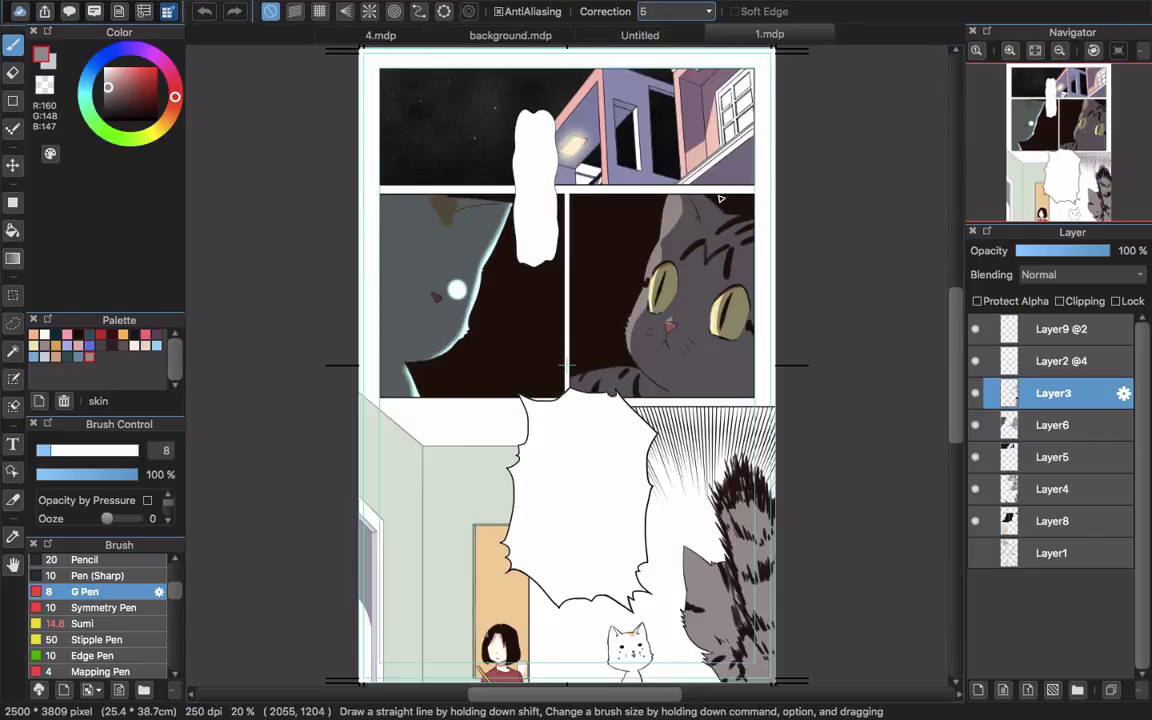
Toggle Layer5 of 1.mdp to check what it holds and compare the page with background.mdp.
left_click(976, 458)
left_click(976, 460)
left_click(976, 460)
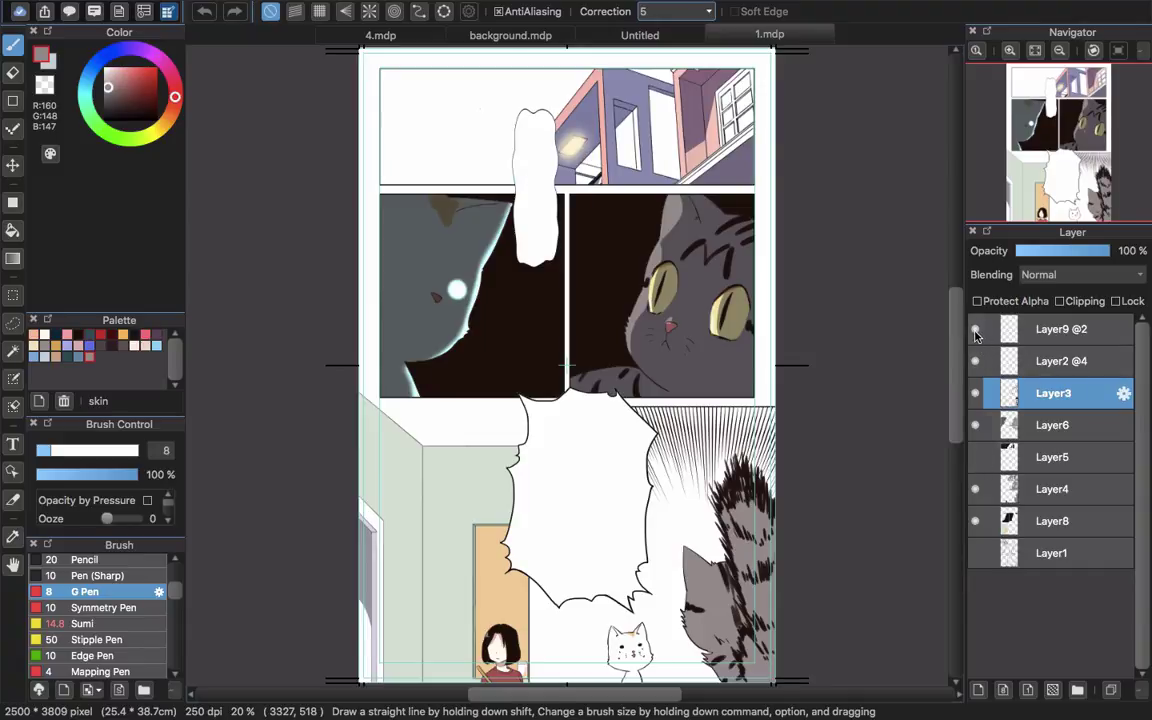
left_click(508, 35)
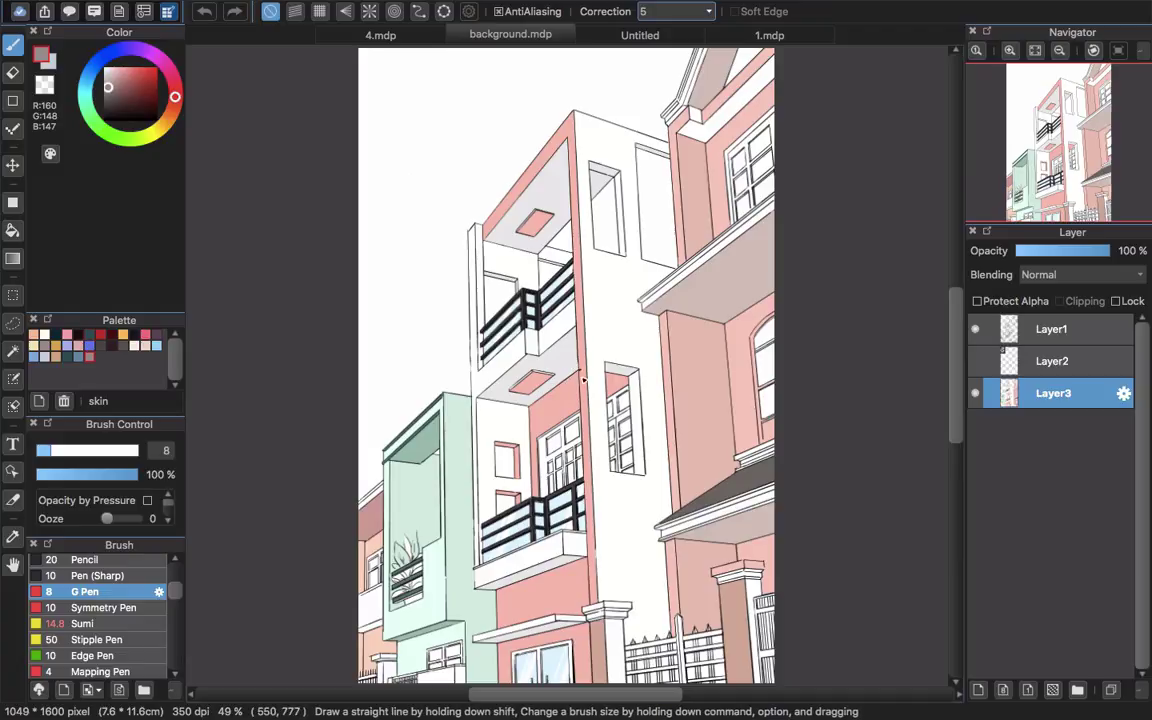
Close the Untitled head sketch without saving it.
left_click(677, 40)
key("super+w")
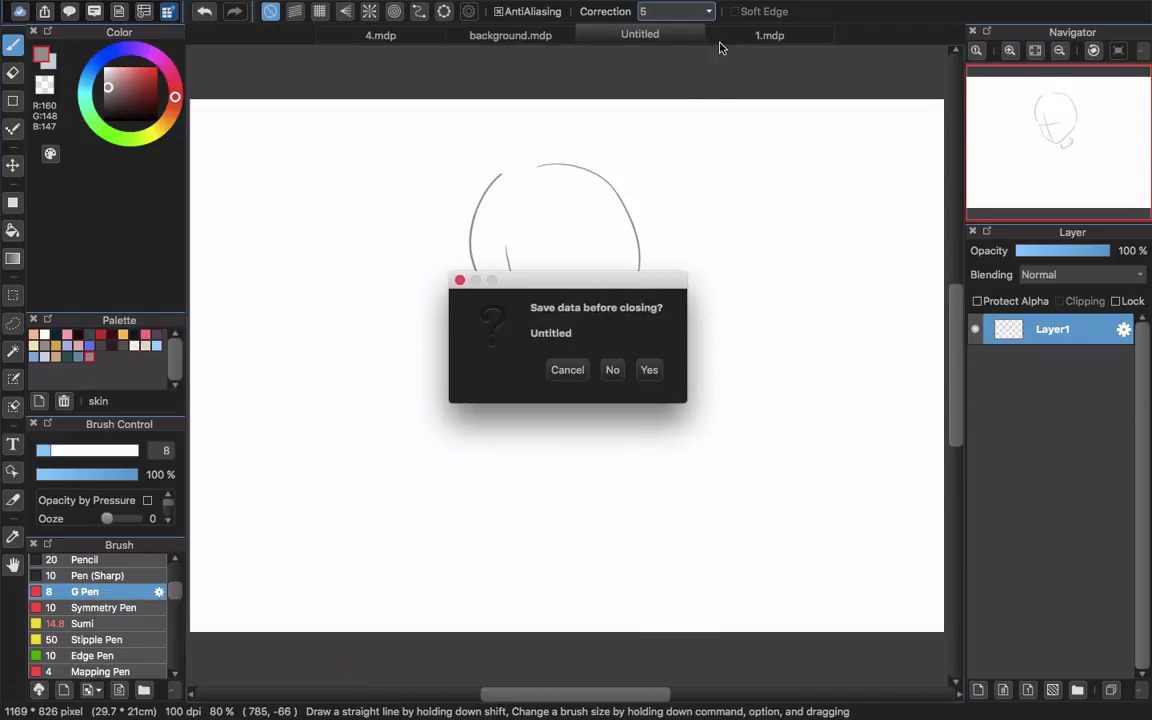
left_click(613, 370)
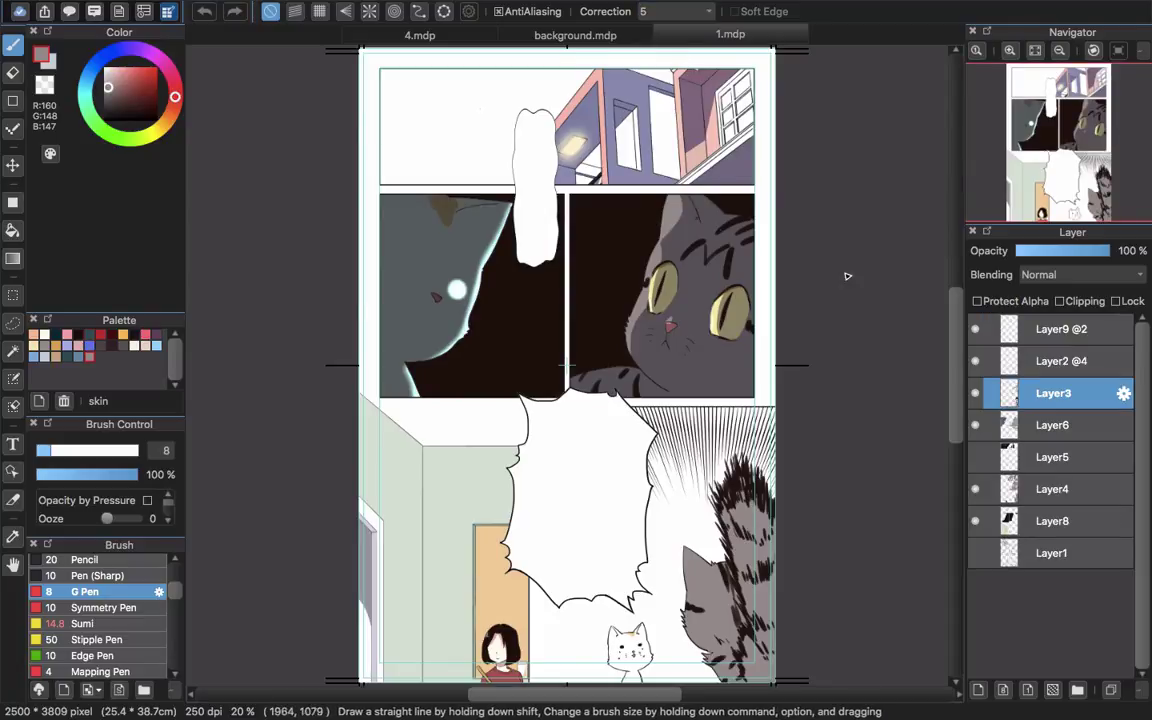
Hide Layer5, Layer4 and the speech-bubble layer Layer9 in 1.mdp to empty the upper panel.
left_click(976, 458)
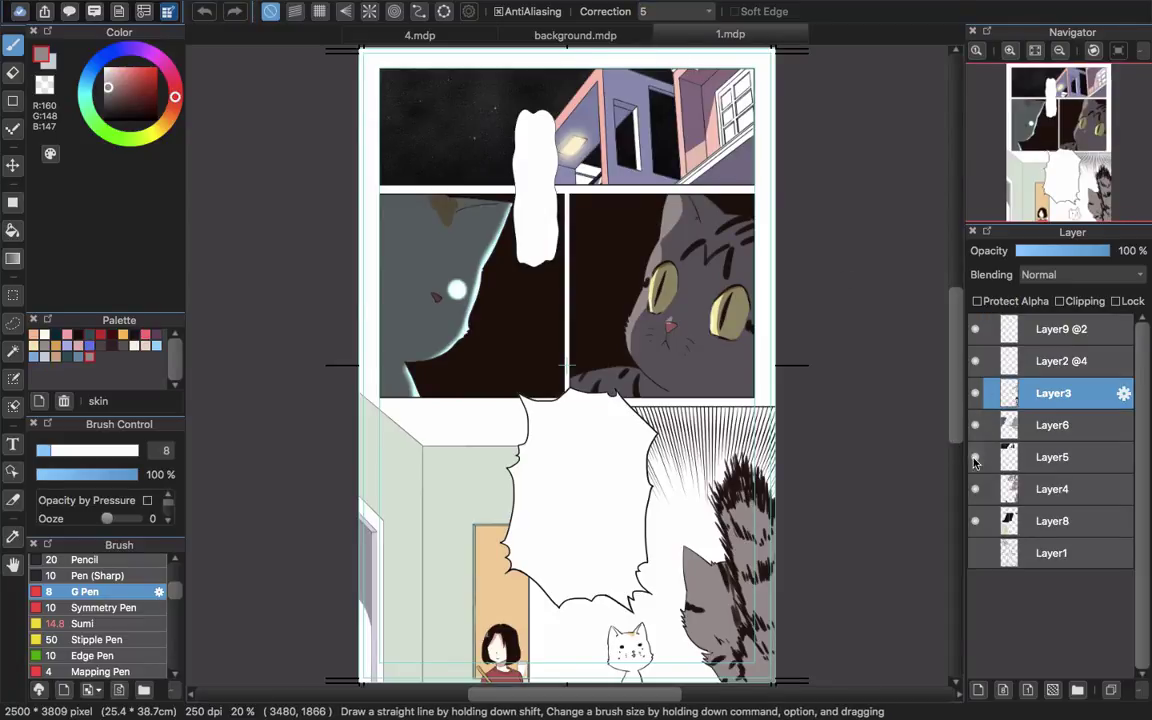
left_click(976, 489)
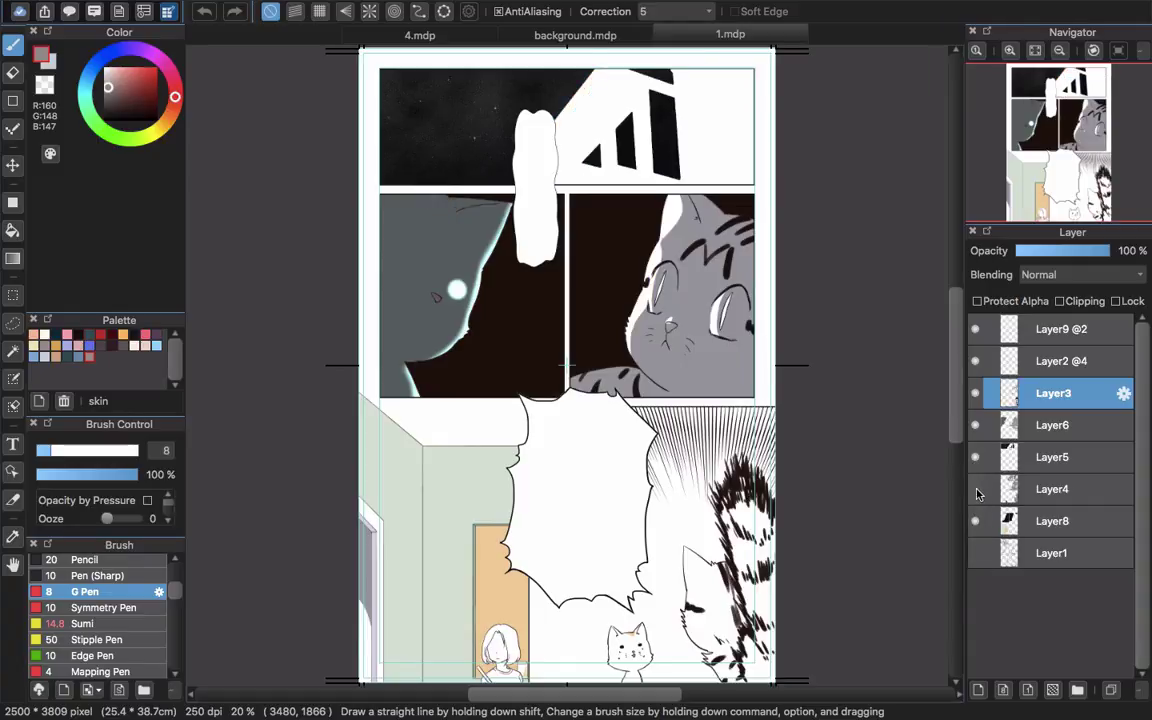
left_click(976, 489)
left_click(976, 489)
left_click(976, 458)
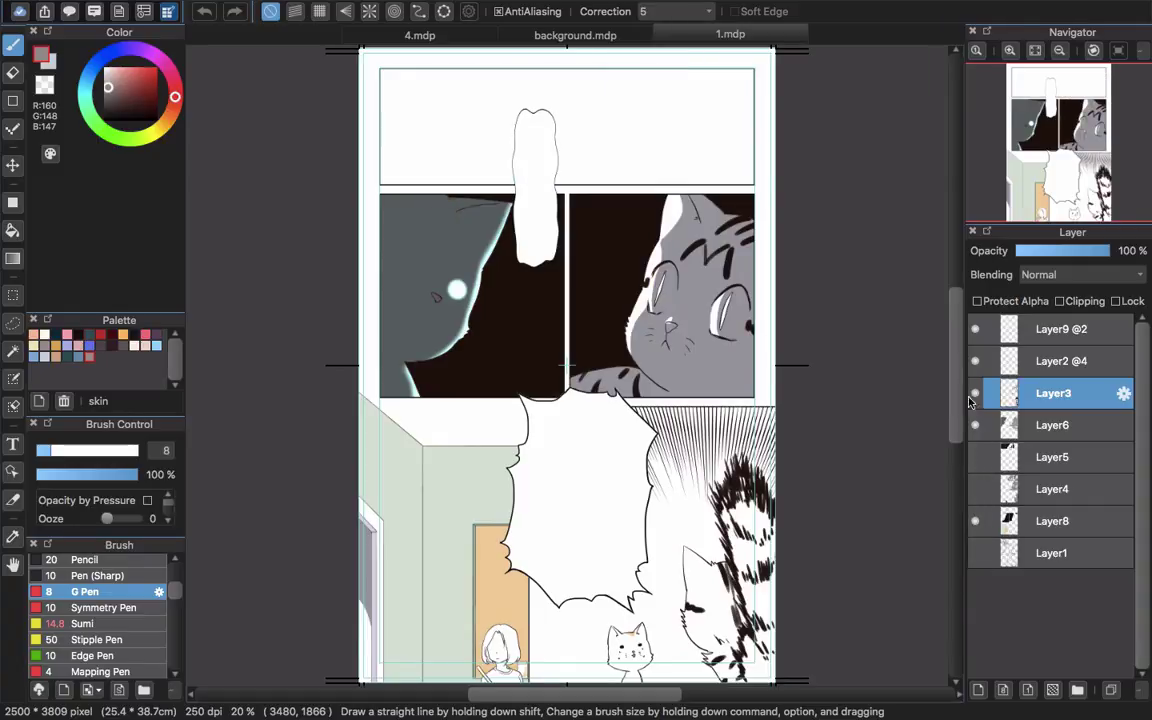
left_click(976, 331)
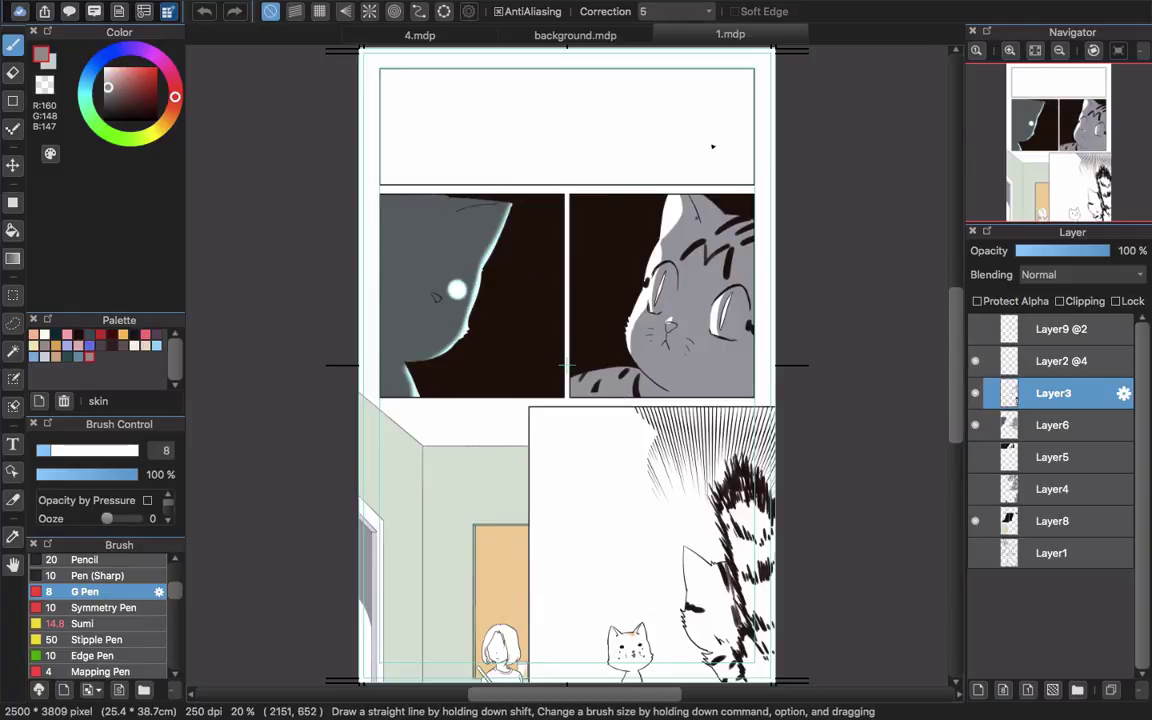
Select the entire colour layer Layer3 of background.mdp, copy it and clear the selection.
key("w")
left_click(590, 35)
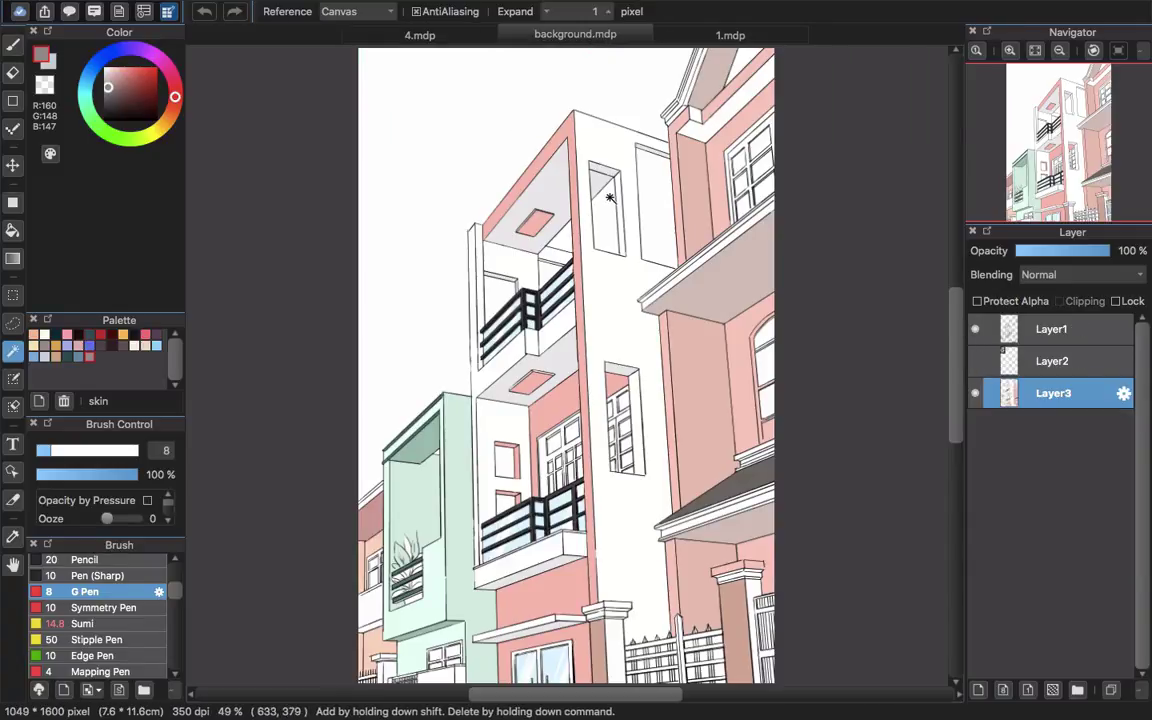
key("super+a")
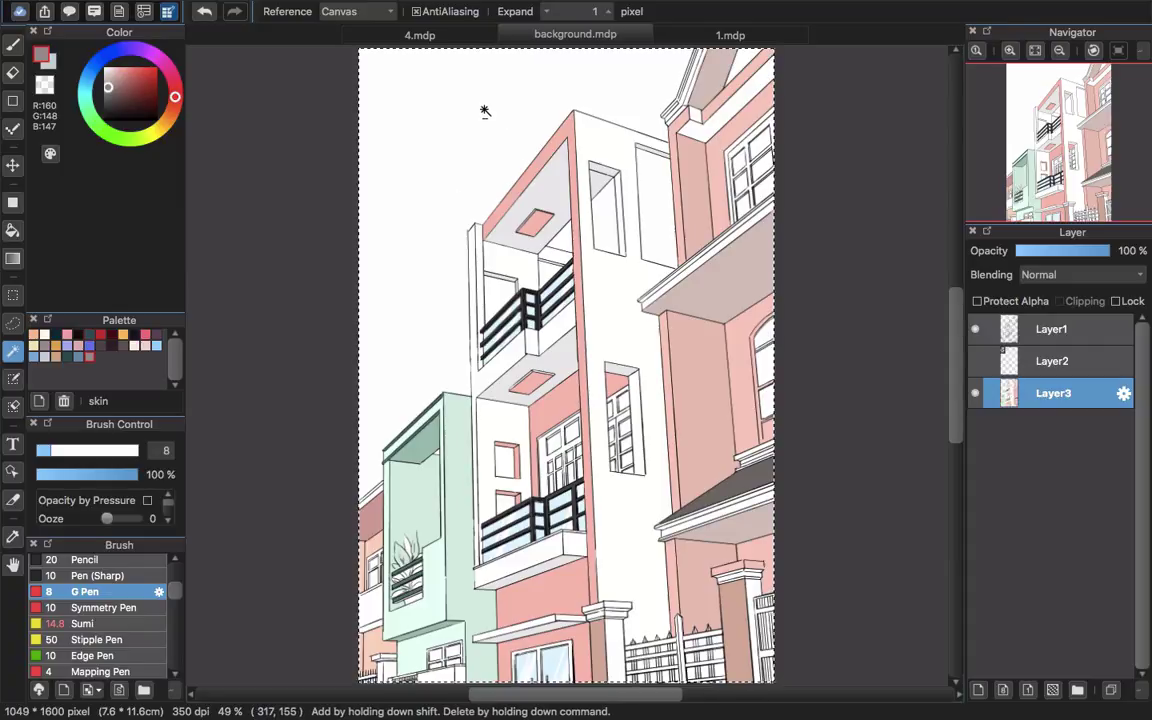
left_click(14, 294)
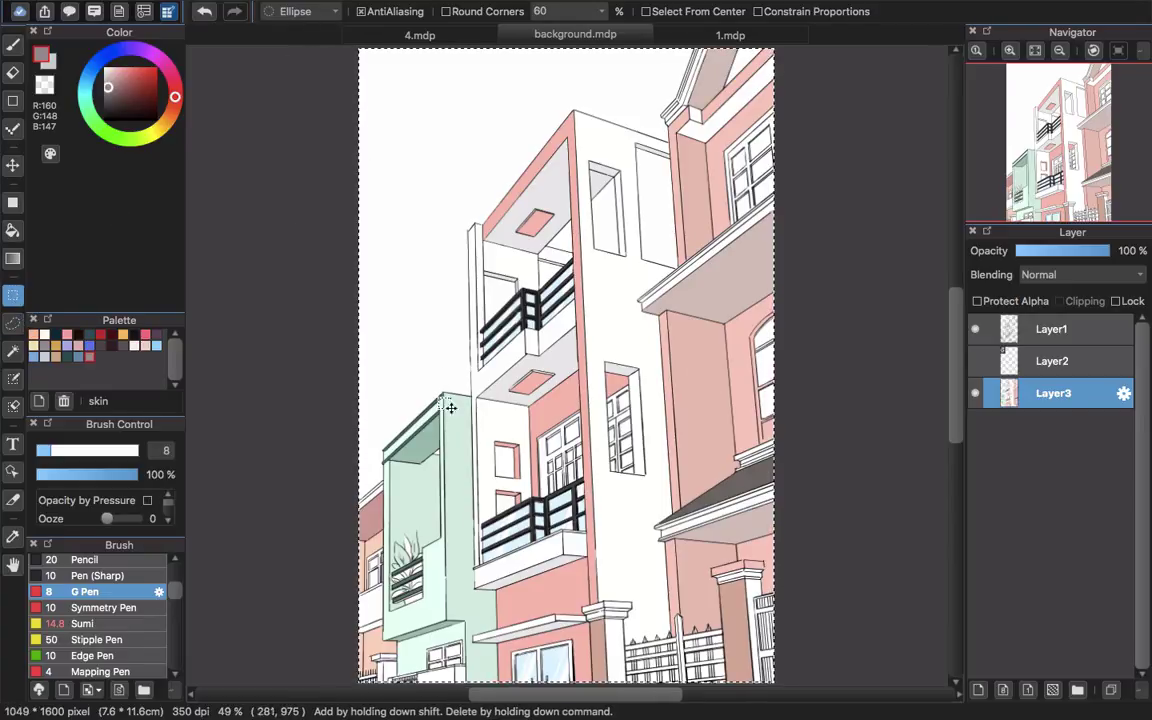
key("super+a")
key("super+d")
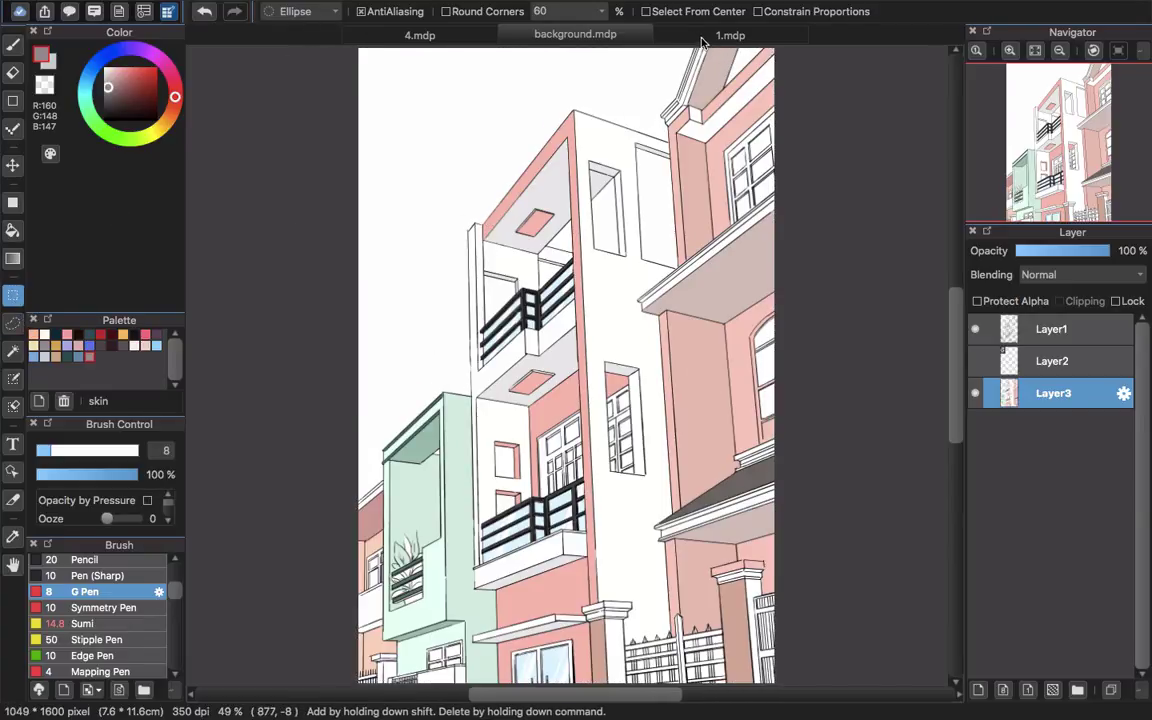
Try pasting the copied building colours above Layer4 in 1.mdp, and undo the paste.
left_click(729, 35)
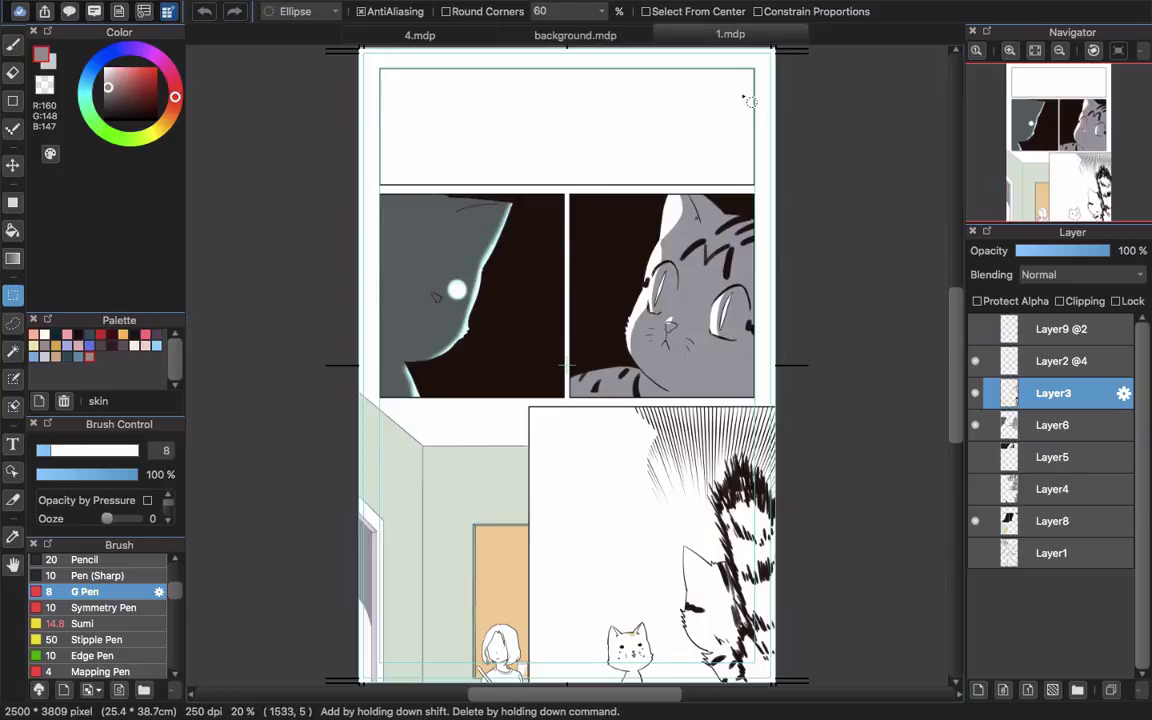
left_click(1055, 463)
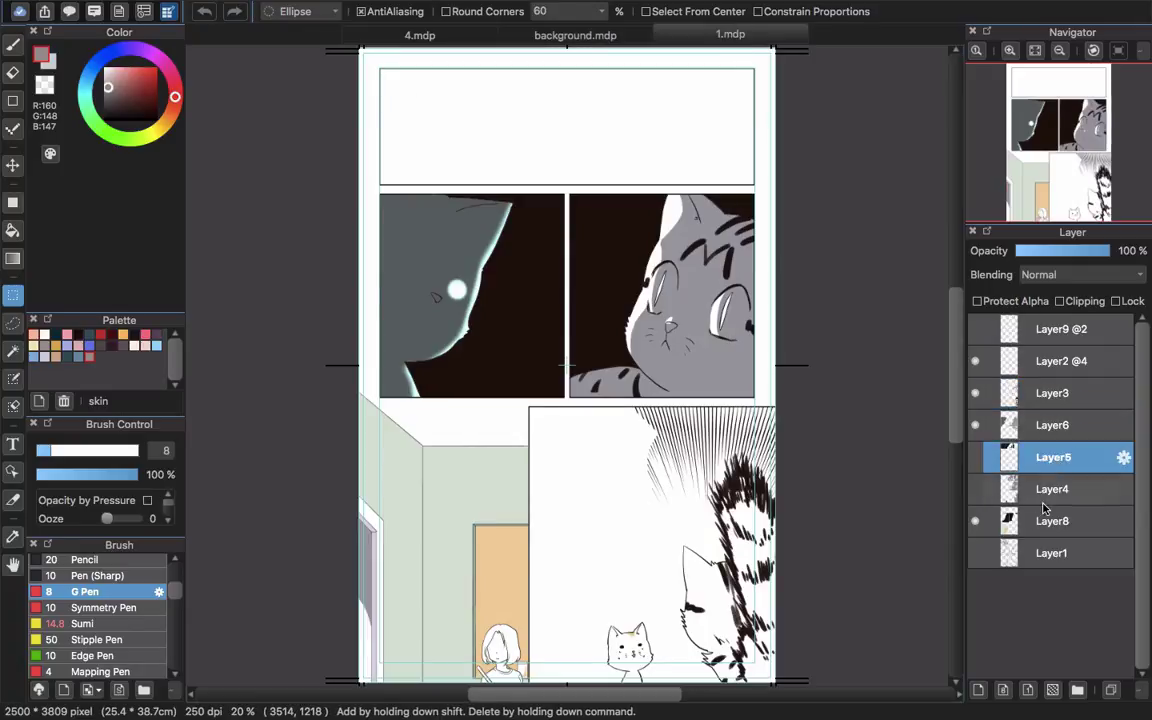
left_click(1060, 487)
key("super+v")
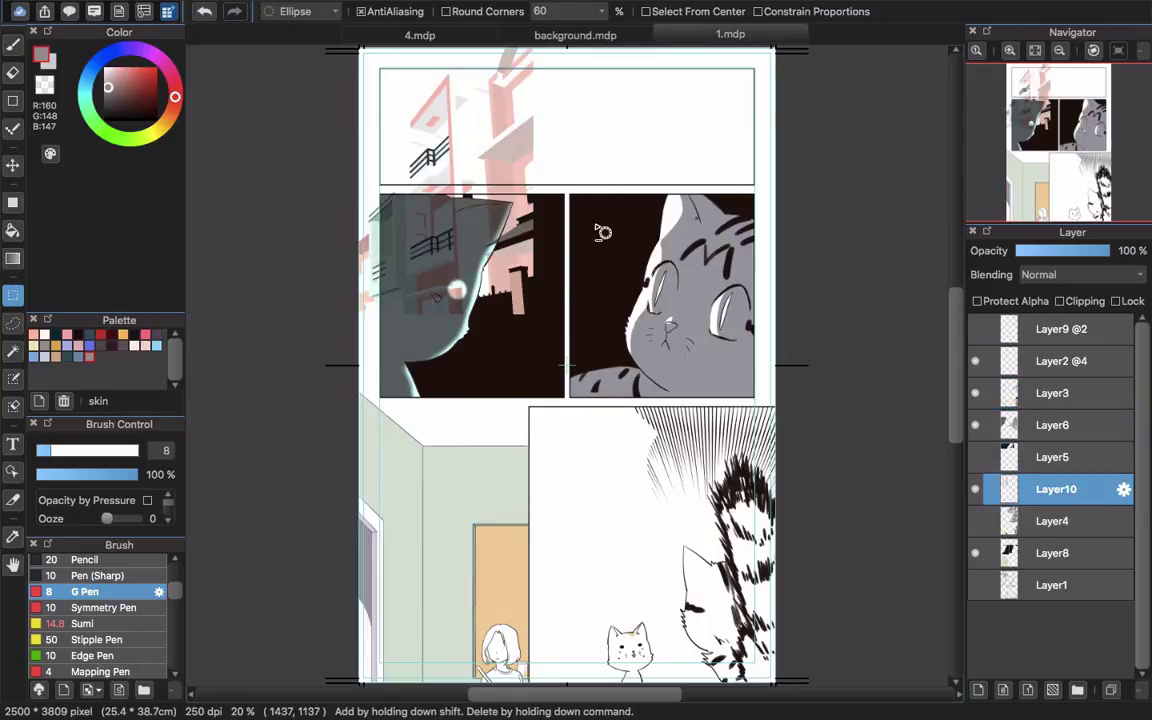
key("super+z")
Move the line-art Layer1 of background.mdp directly above Layer3, merge it down, and copy the whole merged layer.
left_click(575, 35)
key("super+d")
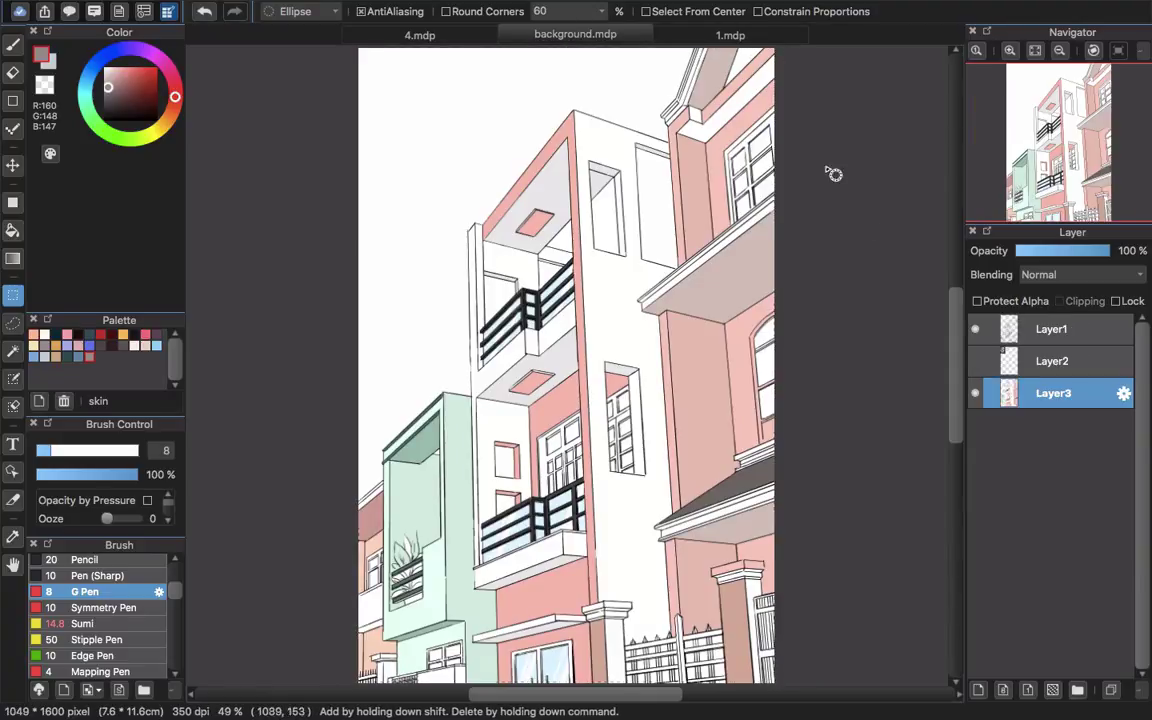
left_click_drag(1048, 329, 1041, 385)
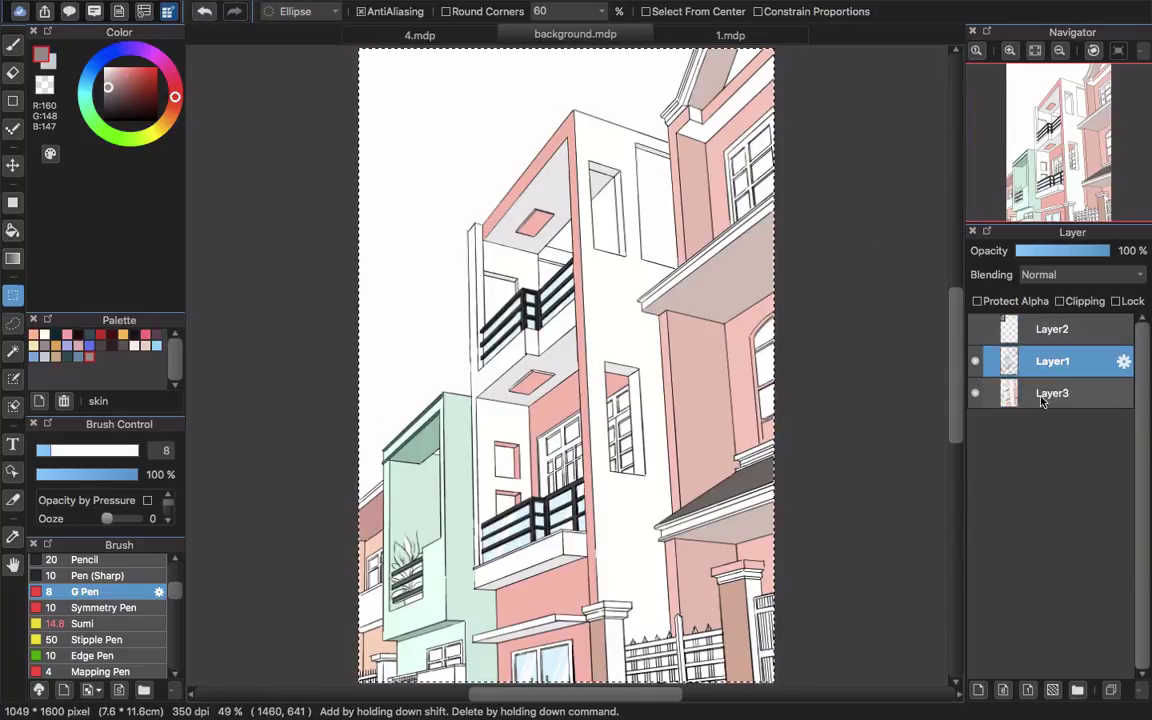
key("super+e")
key("super+a")
key("super+c")
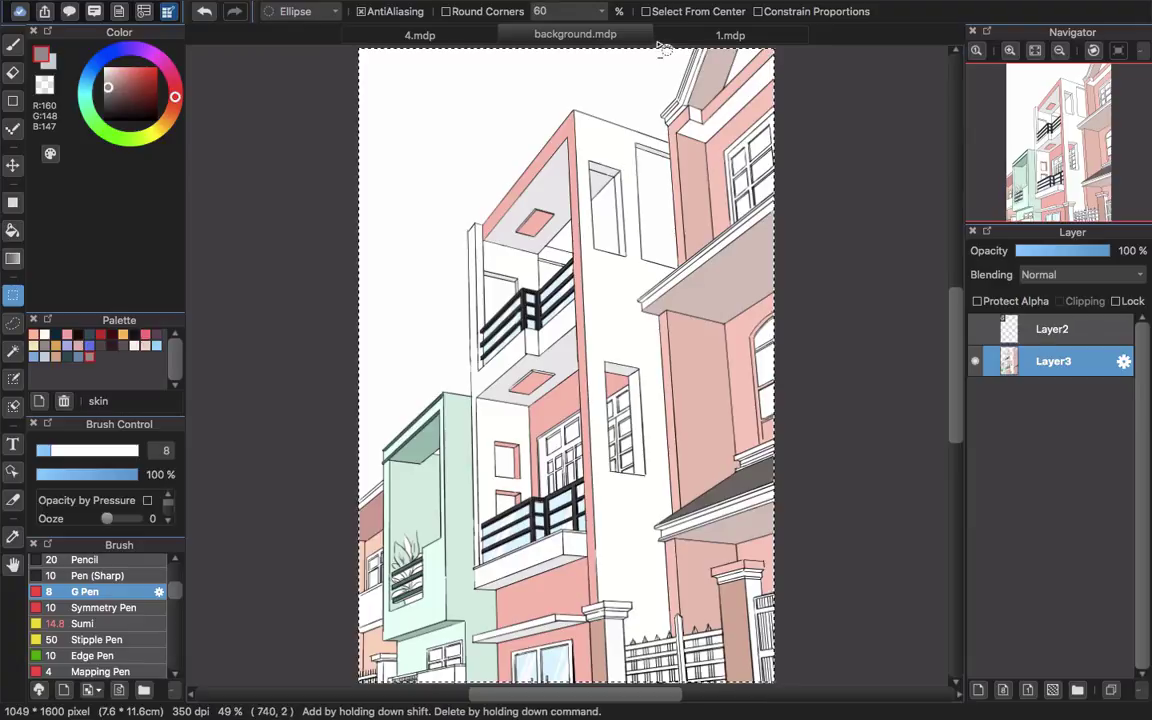
Paste the merged building drawing above Layer4 in 1.mdp and move it towards the middle of the upper panels.
left_click(710, 35)
key("super+v")
key("v")
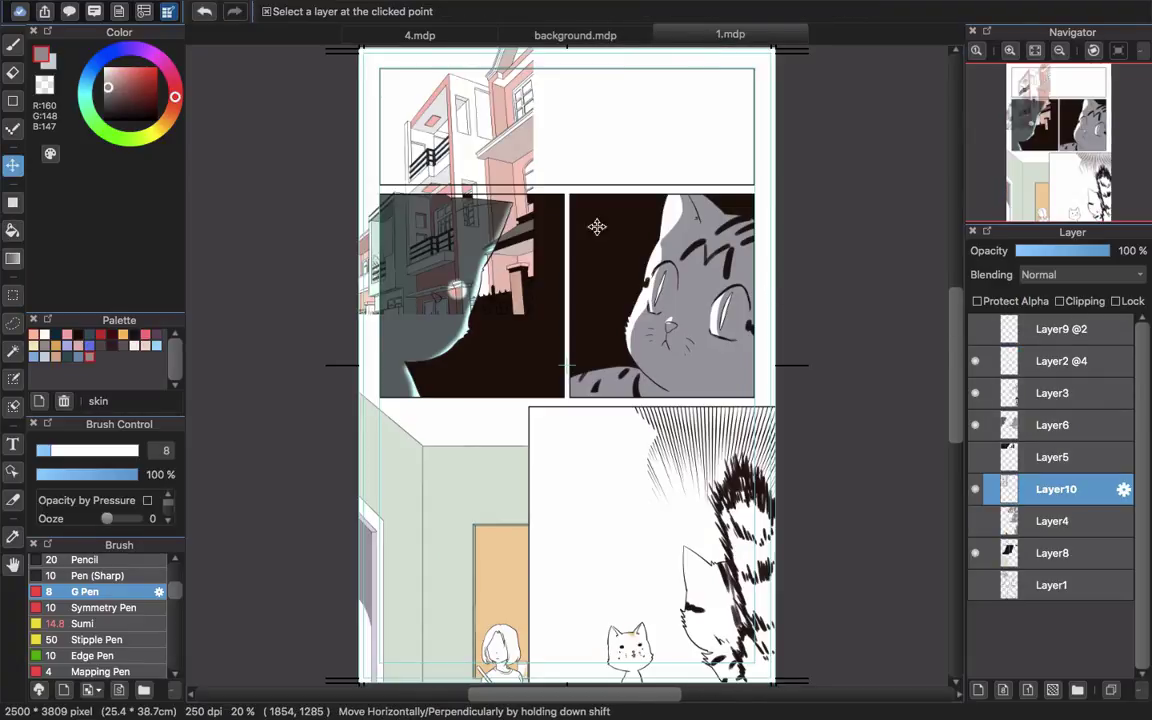
left_click_drag(488, 185, 596, 224)
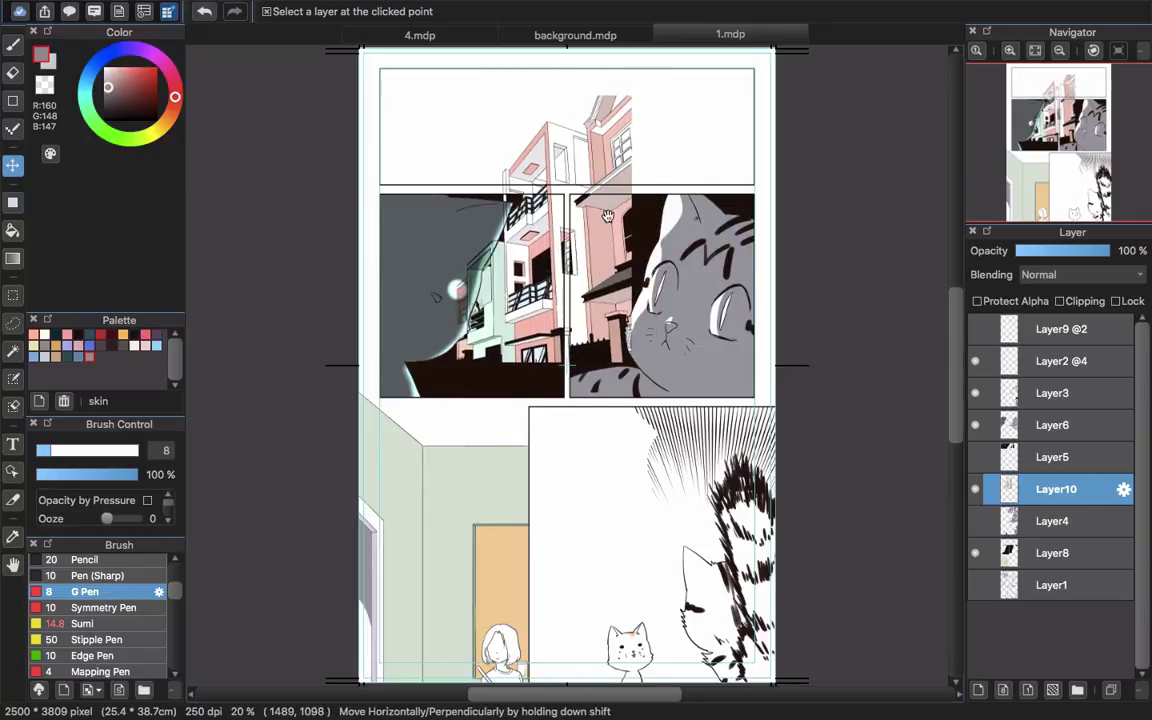
Transform the pasted building on Layer10, enlarging it and placing it so its upper part fills the right half of the first panel.
scroll(605, 220, "up", 2)
key("ctrl+t")
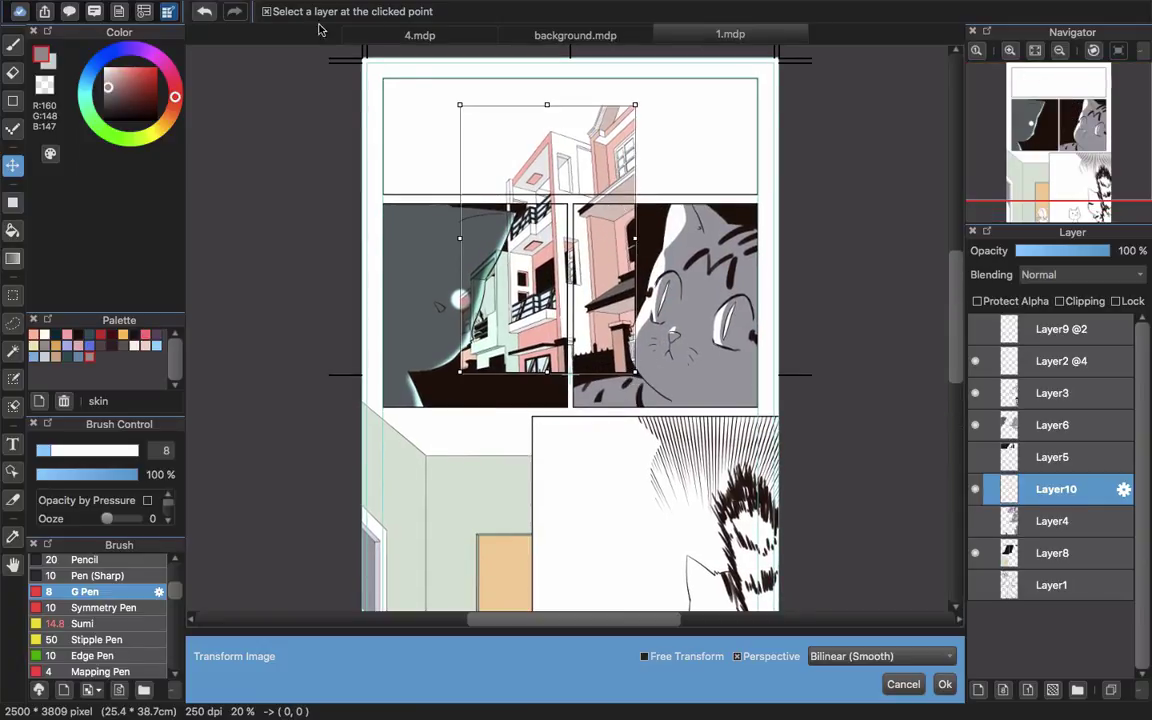
mouse_move(297, 7)
left_click(204, 8)
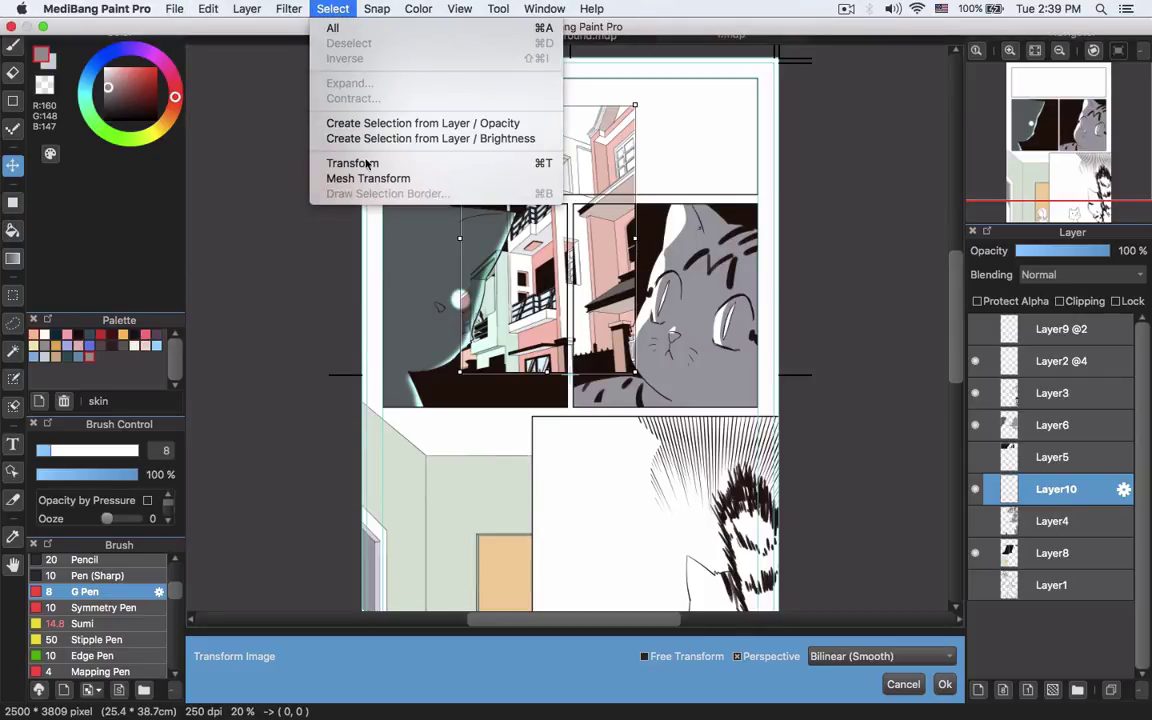
left_click(658, 22)
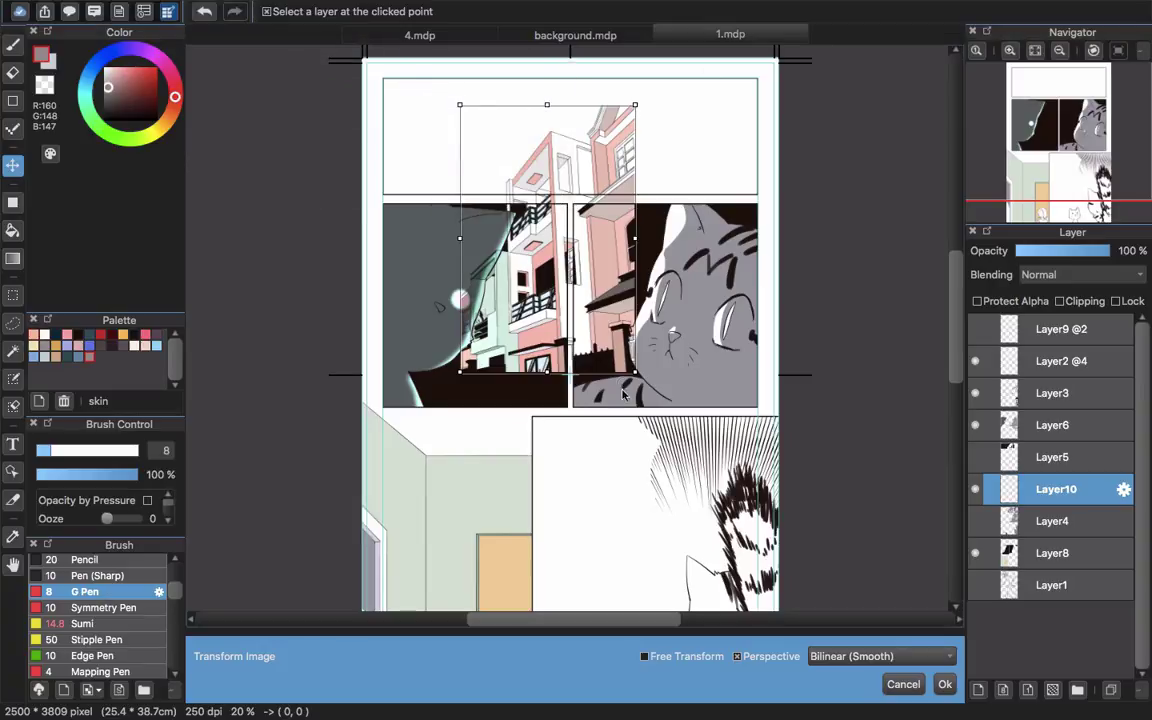
left_click_drag(635, 374, 793, 610)
left_click_drag(743, 371, 710, 232)
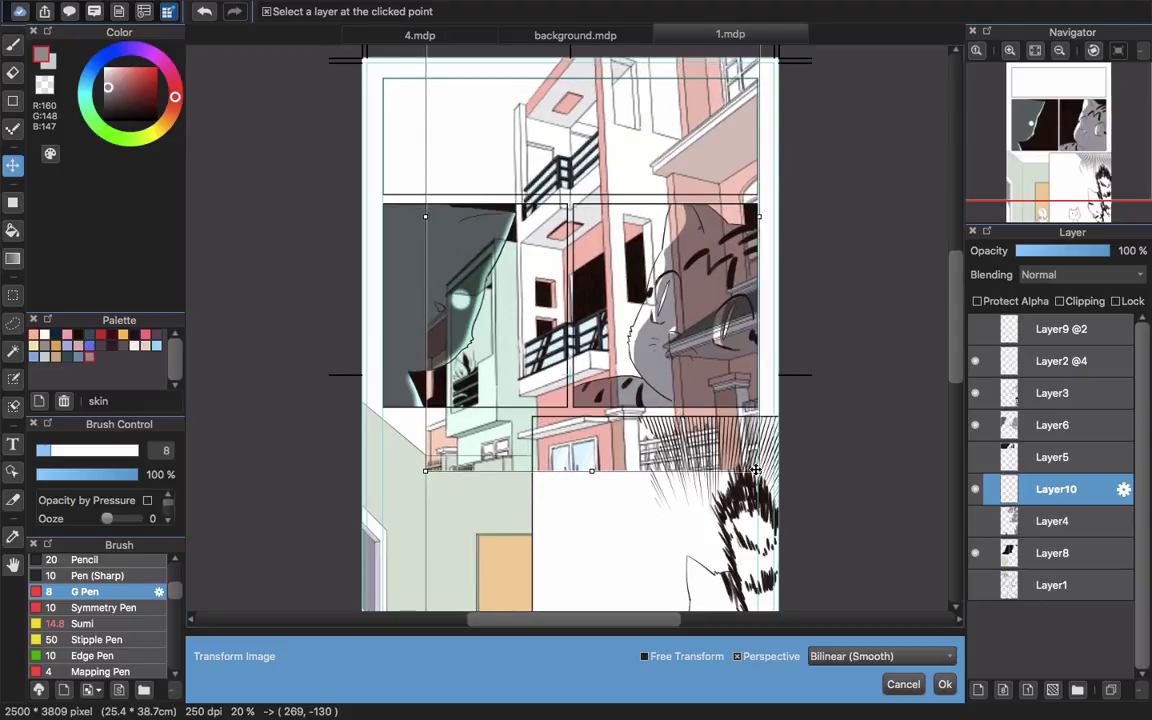
left_click_drag(755, 470, 742, 376)
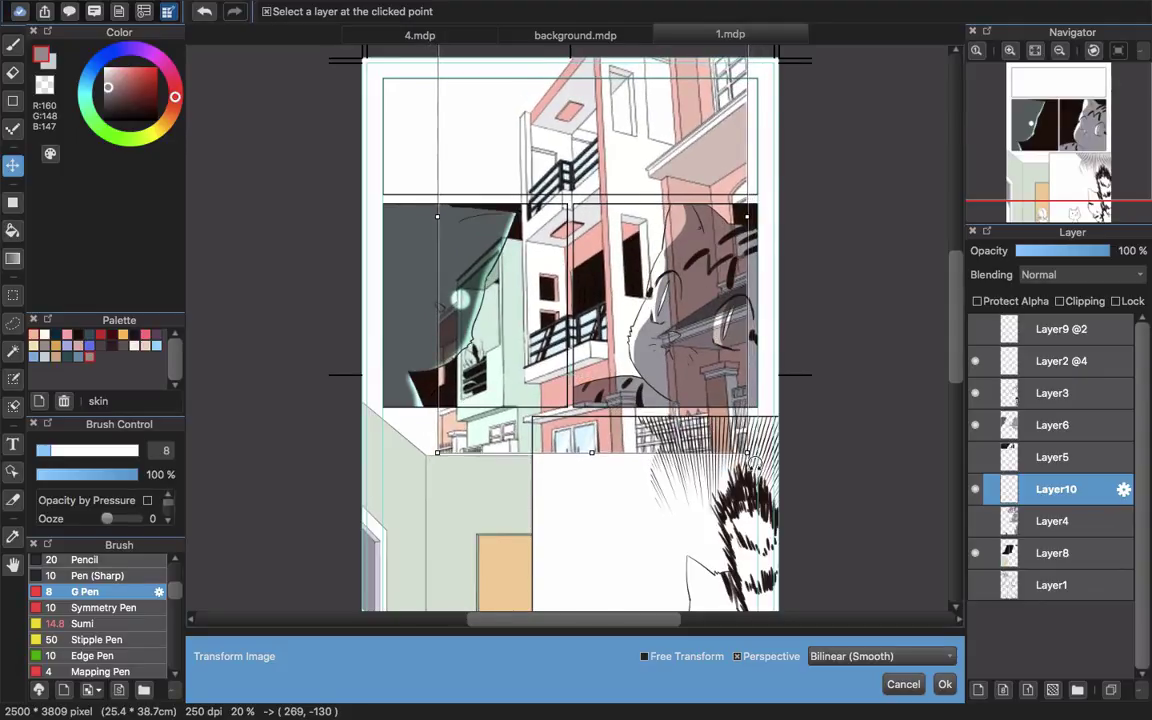
left_click_drag(437, 216, 484, 191)
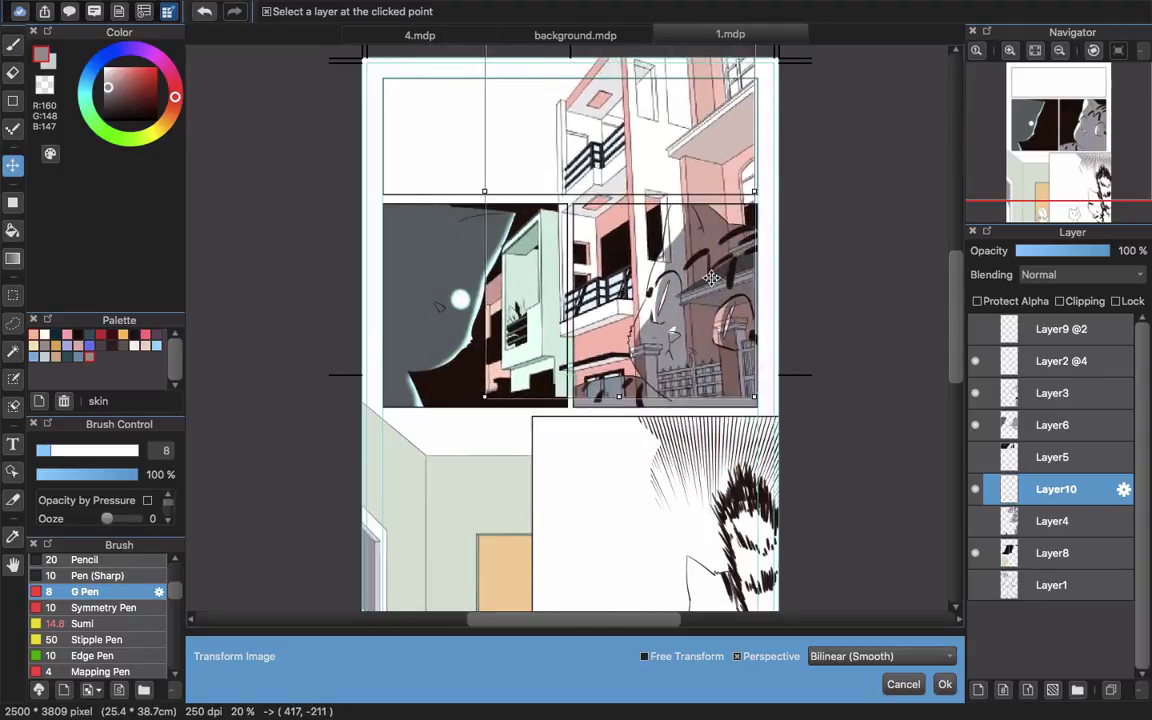
left_click_drag(711, 278, 725, 315)
key("Return")
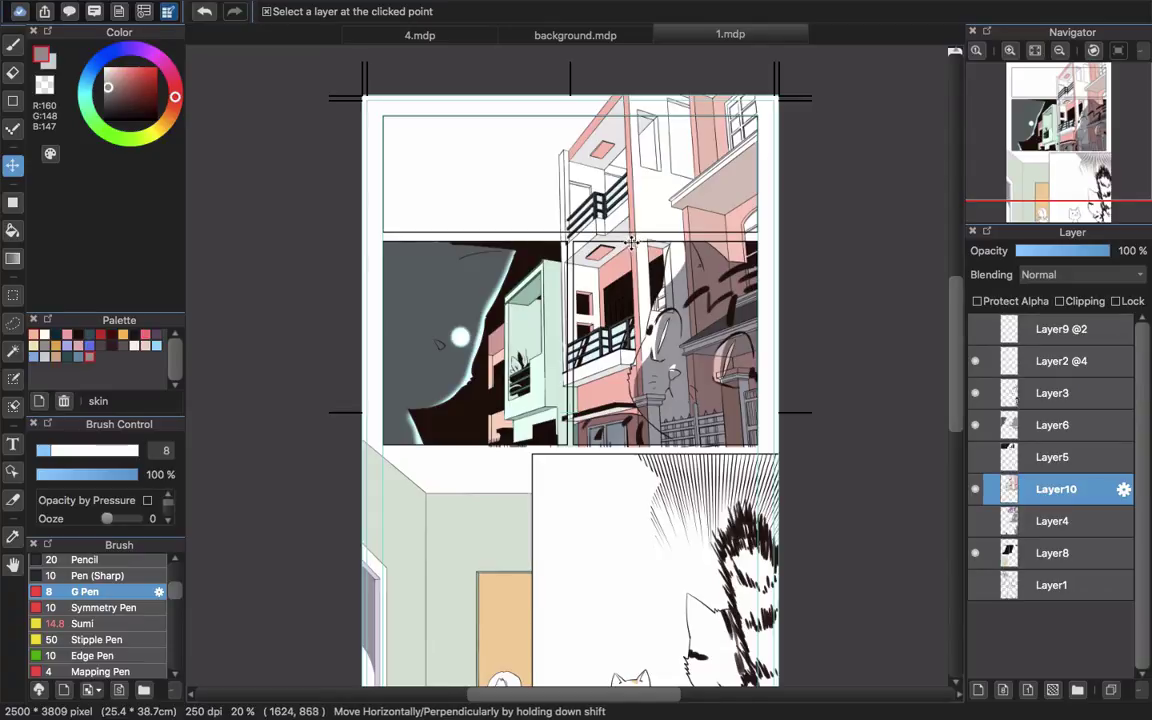
Hide Layer10, Layer6, Layer3, Layer8 and Layer1 so that only the panel frames on Layer2 remain shown.
left_click(976, 489)
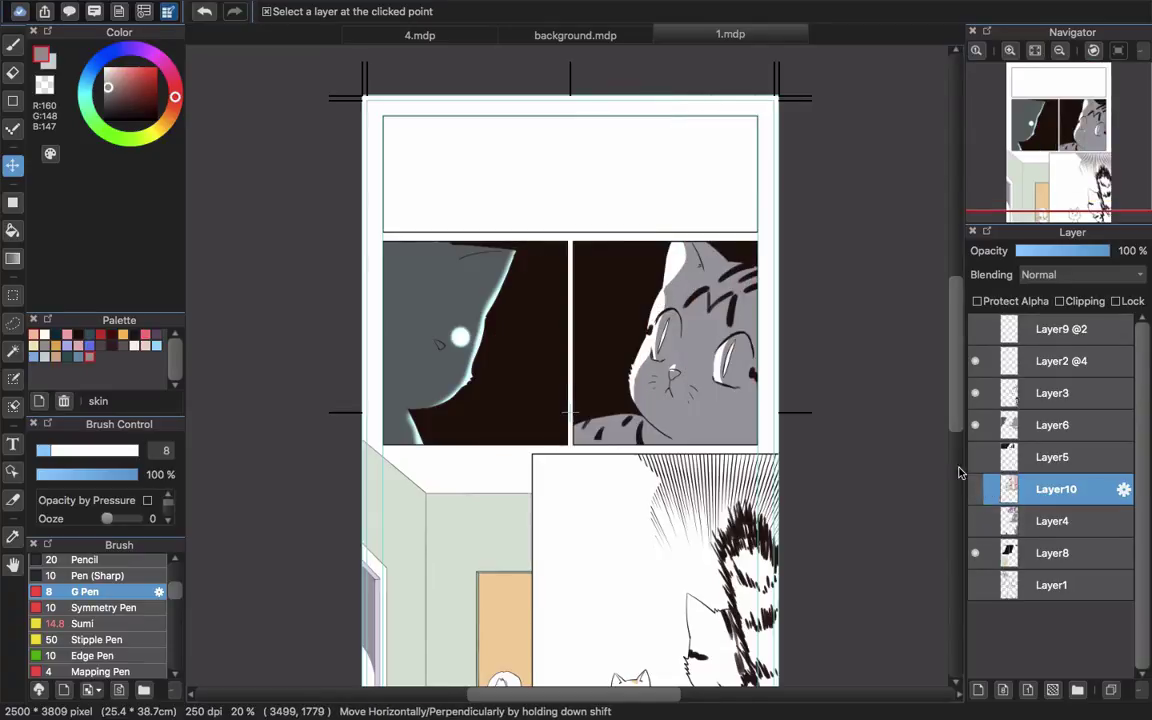
left_click(976, 427)
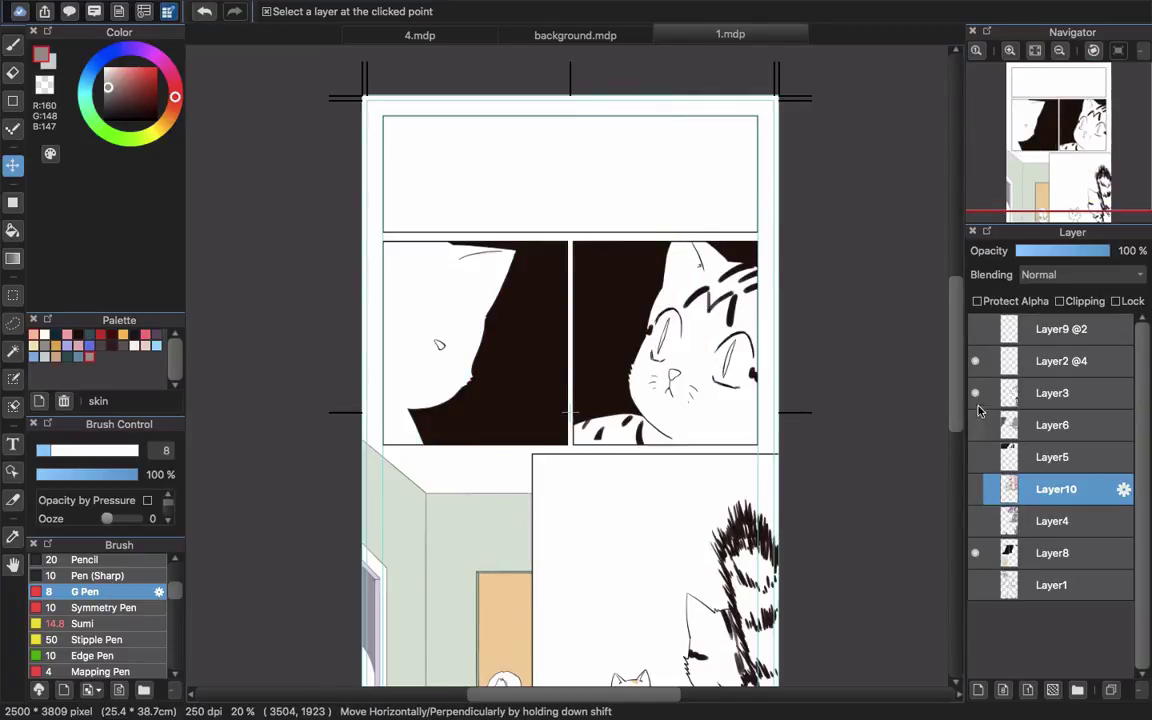
left_click(976, 393)
left_click(976, 585)
left_click(976, 553)
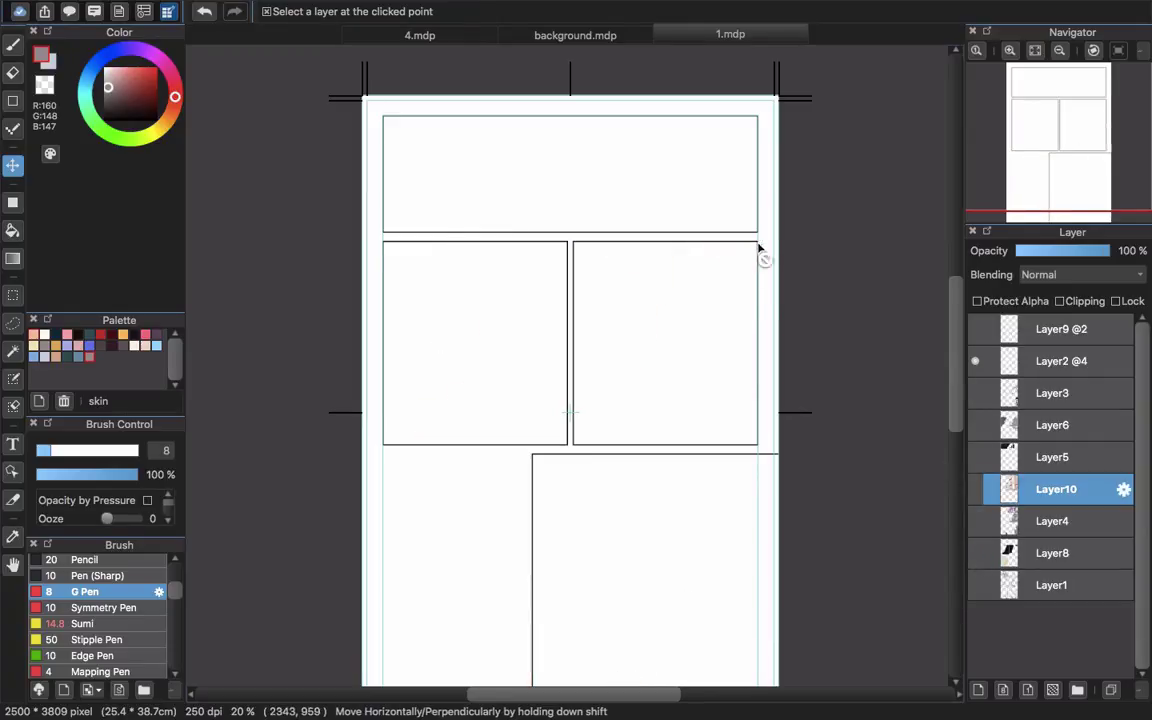
Select everything outside the first panel with the Magic Wand, show Layer10, erase the building there and clear the selection.
key("w")
left_click(762, 407)
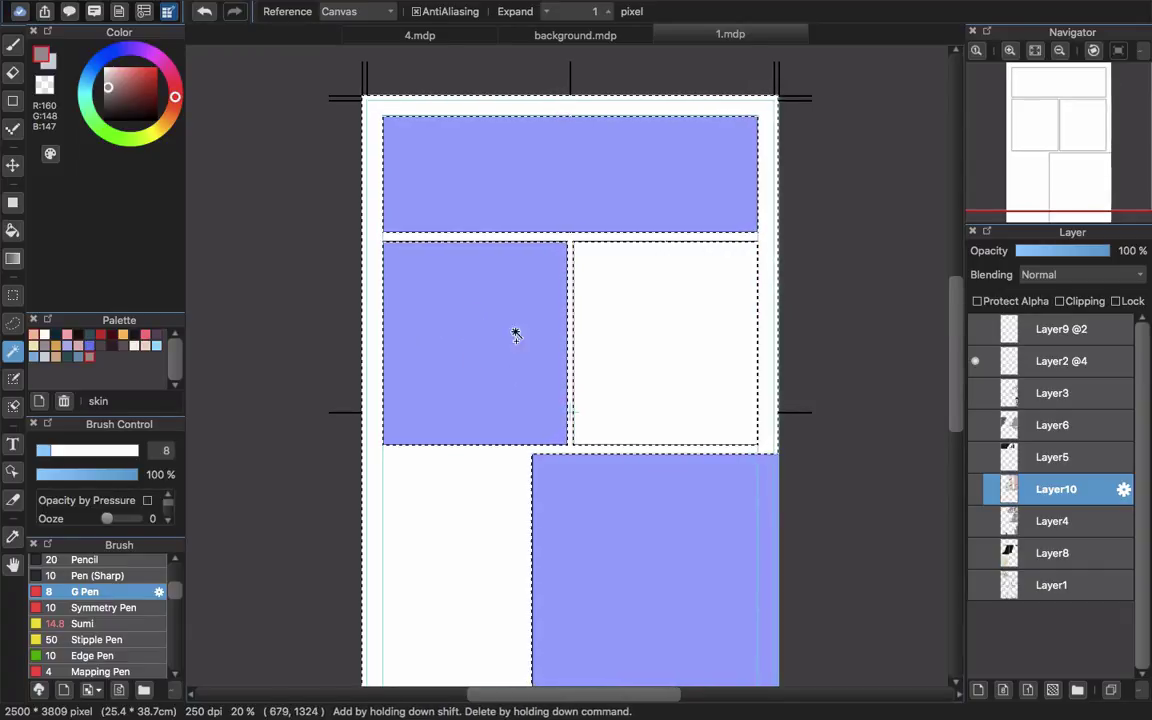
left_click(635, 545, "super")
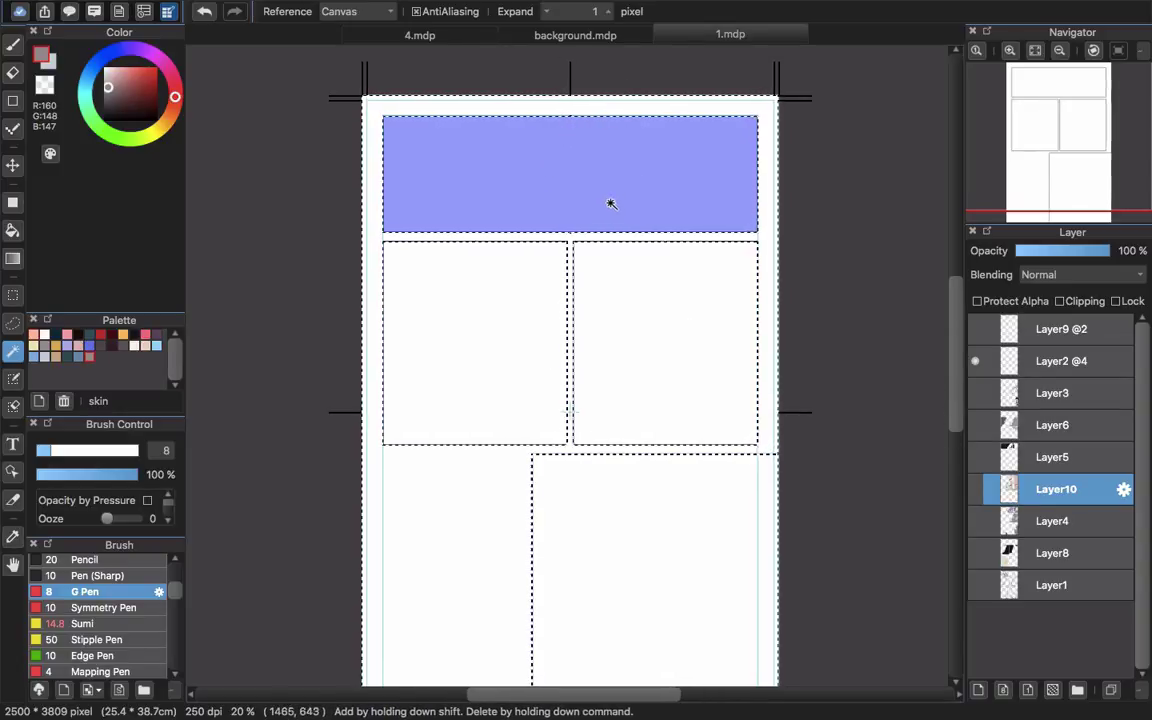
left_click(976, 489)
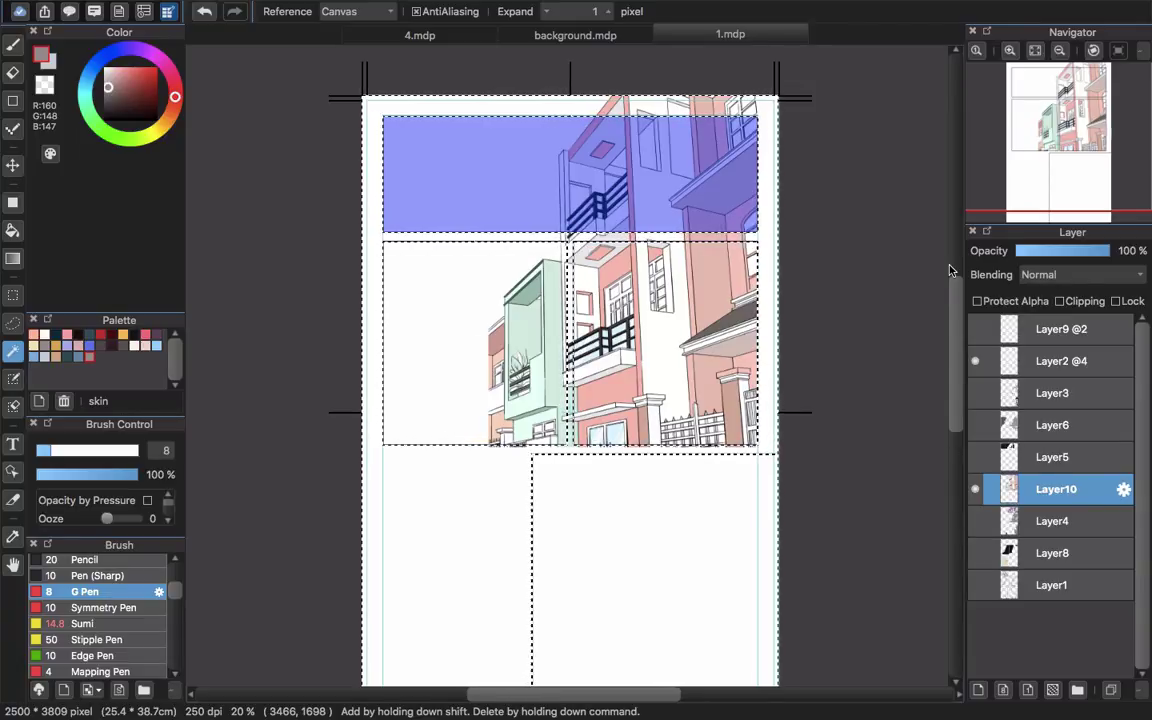
key("Delete")
key("super+d")
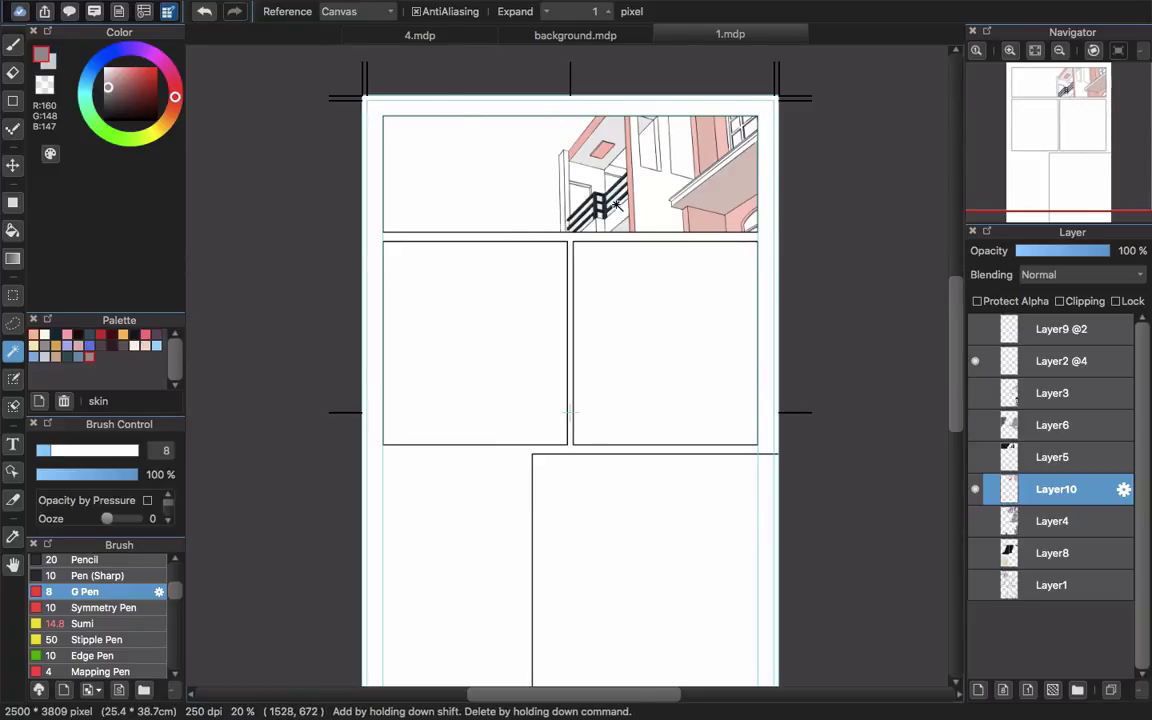
left_click(984, 438)
left_click(980, 436)
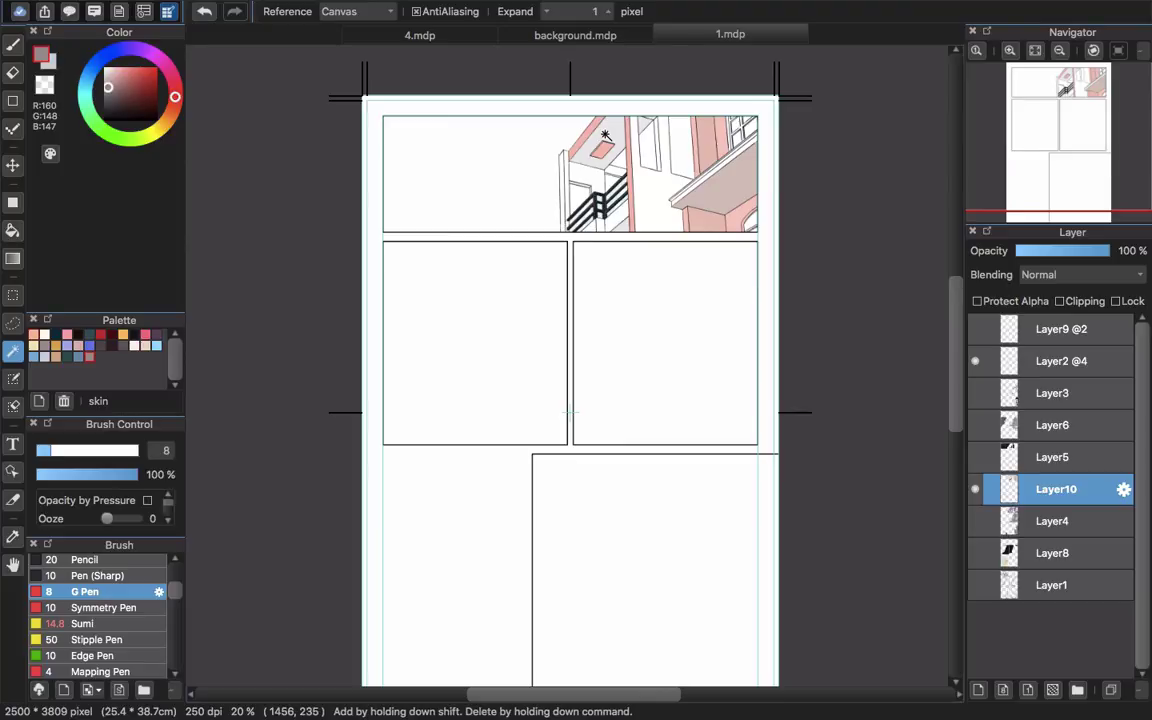
Select the empty sky beside the building in the first panel together with the opening behind the left part of the balcony.
left_click(480, 175)
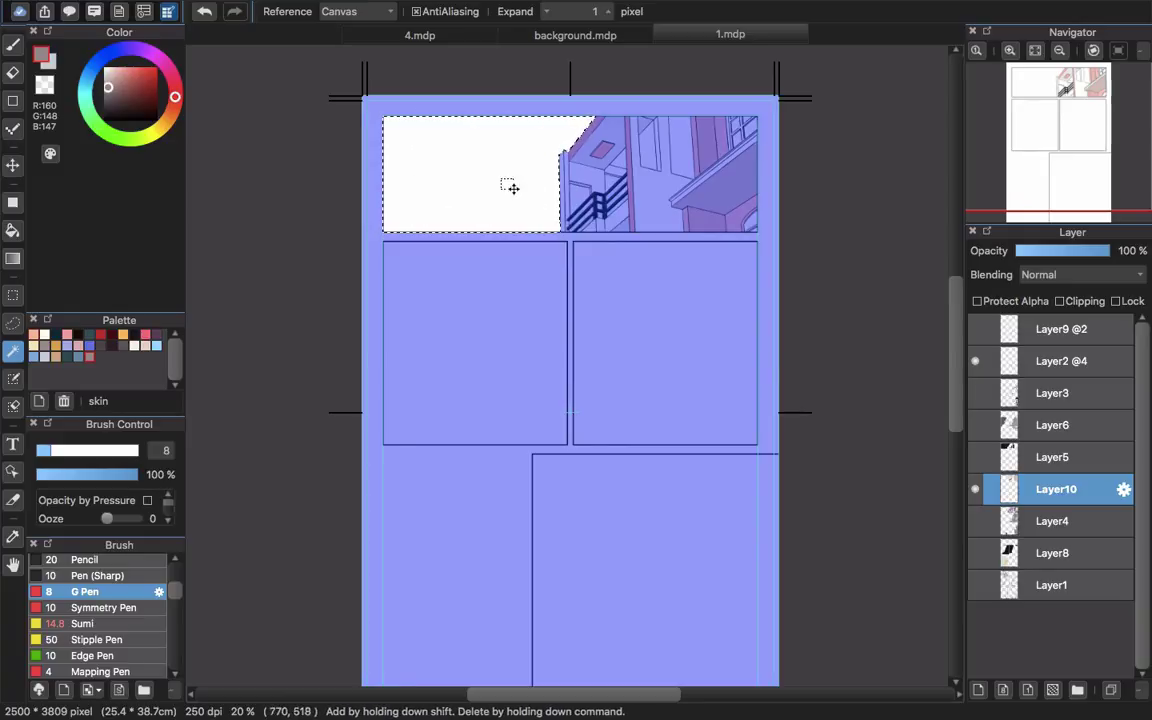
scroll(579, 172, "up", 3)
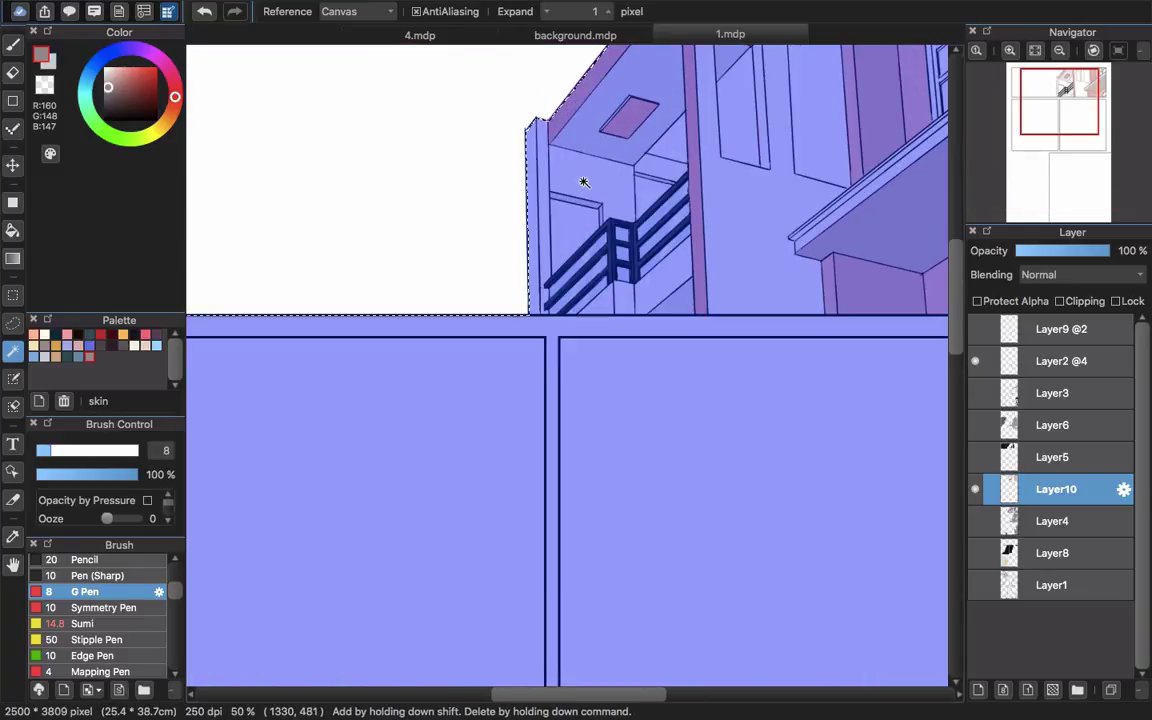
left_click(575, 240)
key("Delete")
key("ctrl+d")
left_click_drag(620, 182, 548, 239)
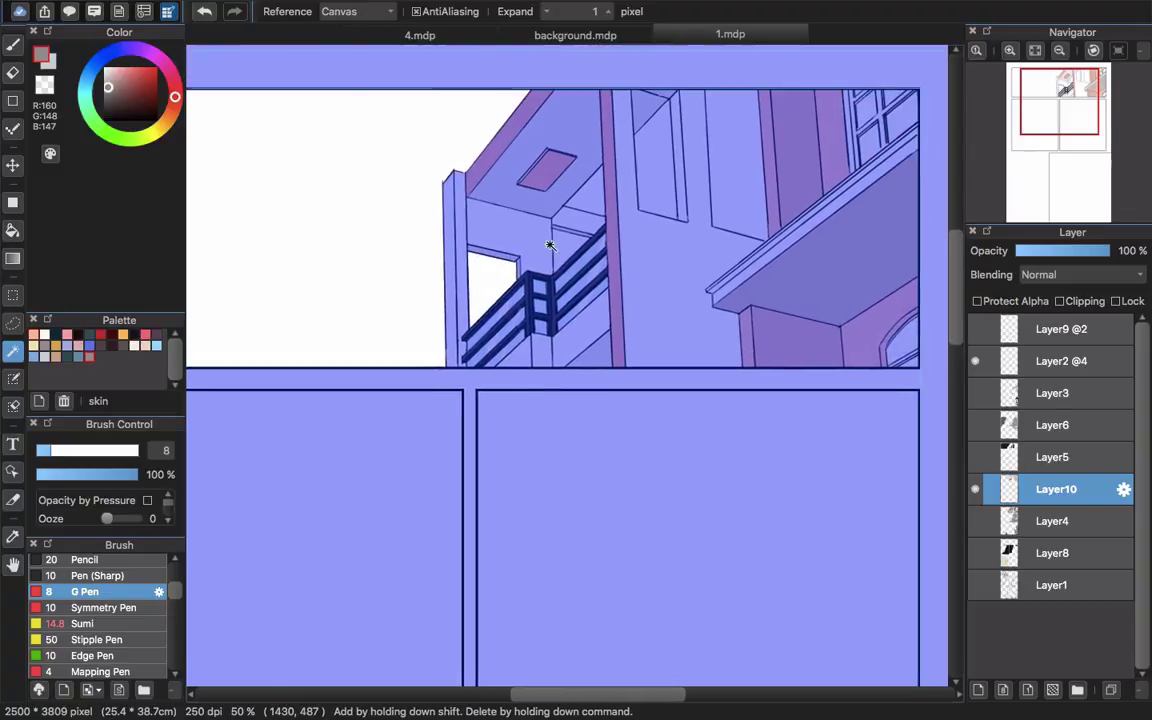
key("ctrl+z")
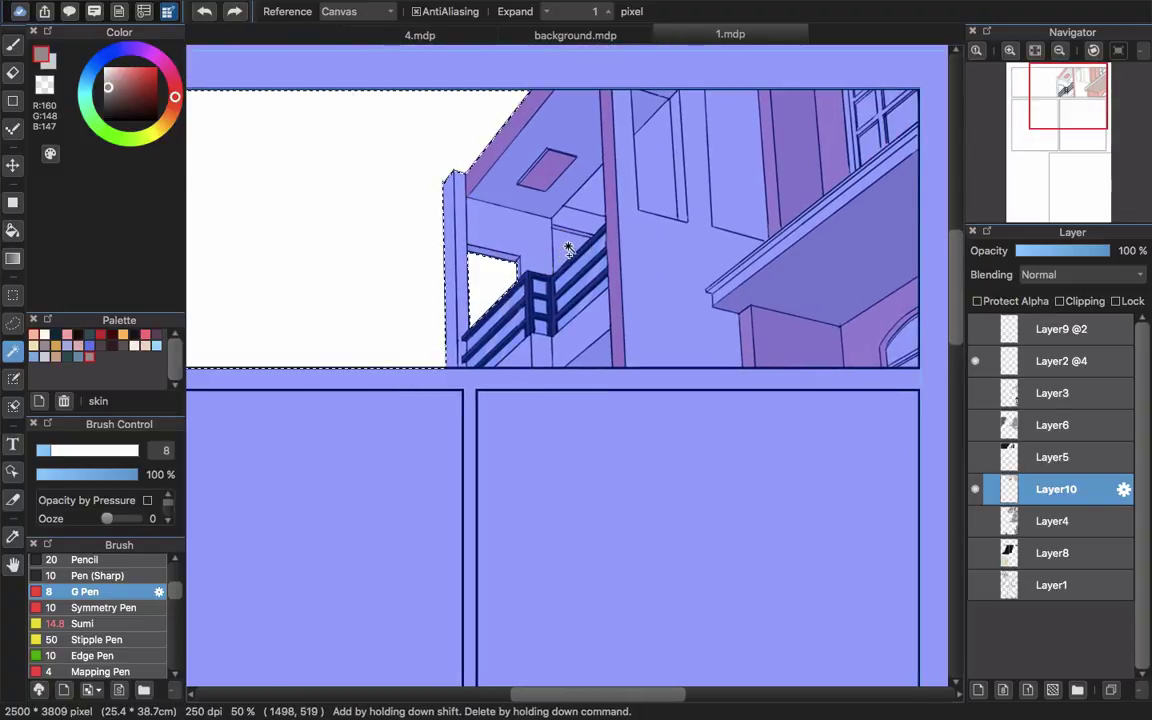
Add the two remaining openings above the balcony railing and the two tall wall openings to the sky selection.
left_click(568, 244, "shift")
left_click(599, 193, "shift")
left_click(674, 180, "shift")
left_click(734, 162, "shift")
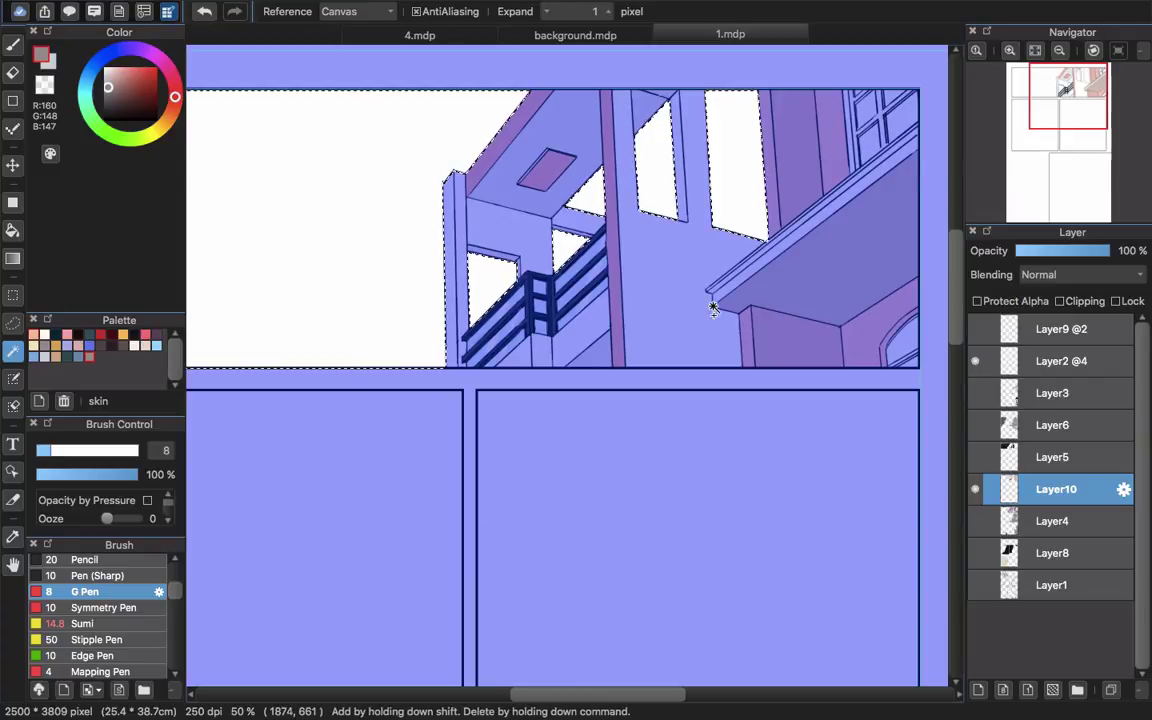
scroll(566, 190, "up", 3)
scroll(566, 190, "left", 3)
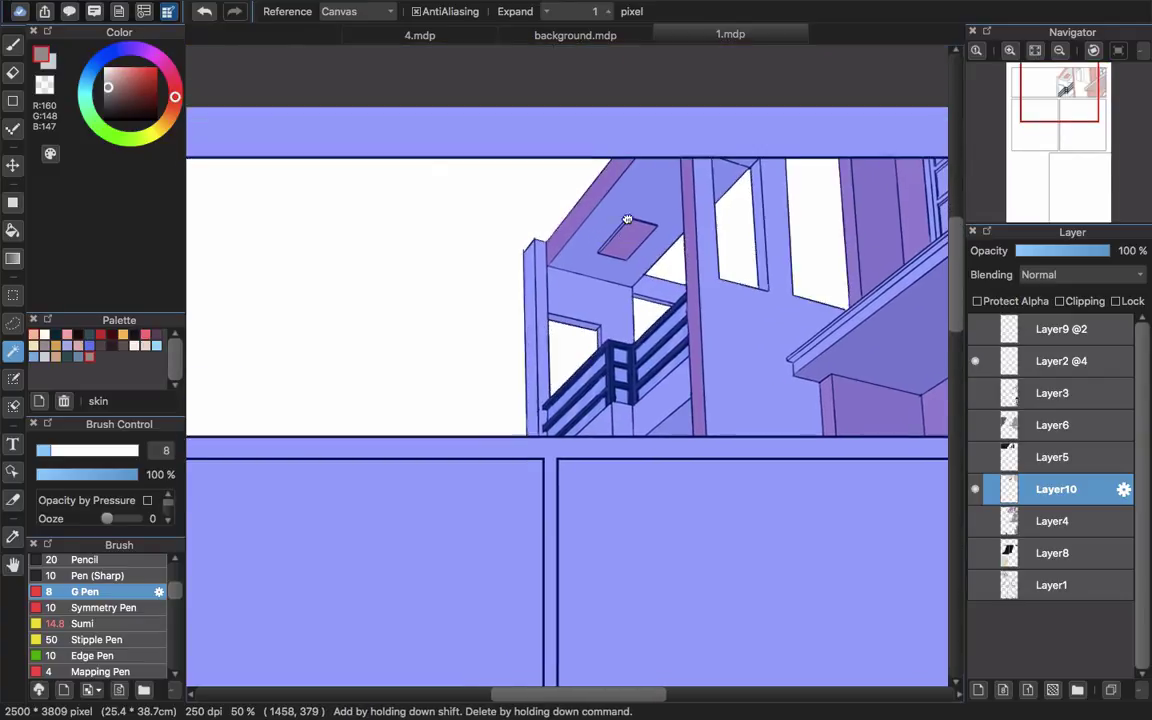
scroll(731, 177, "down", 3)
left_click(731, 177)
scroll(710, 224, "down", 5)
scroll(538, 41, "up", 1)
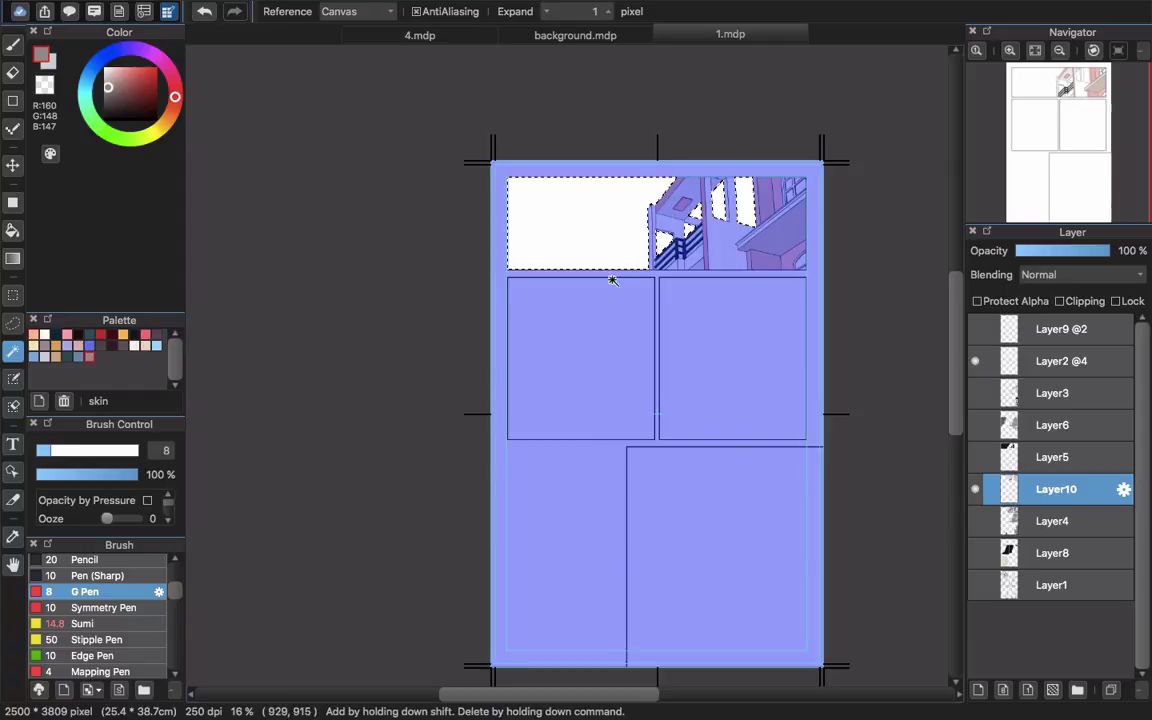
key("super+d")
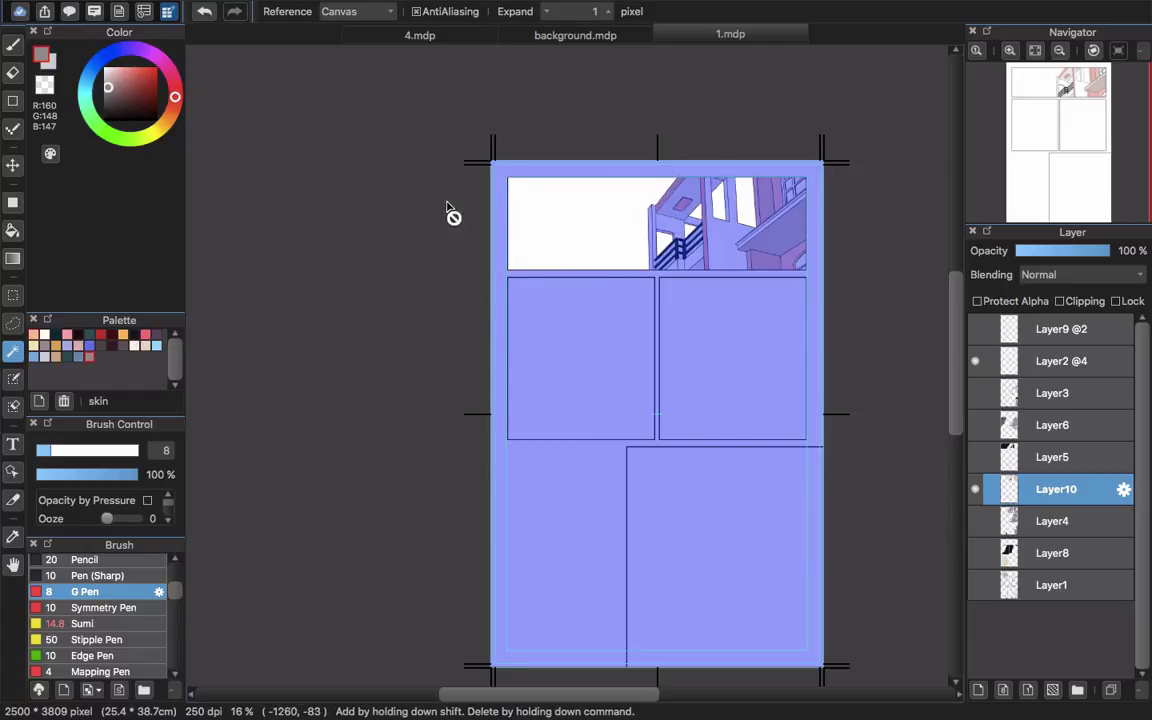
key("super+z")
Add a new colour layer above Layer10 and choose the tone material MS000143-350 Starry sky.
left_click(978, 690)
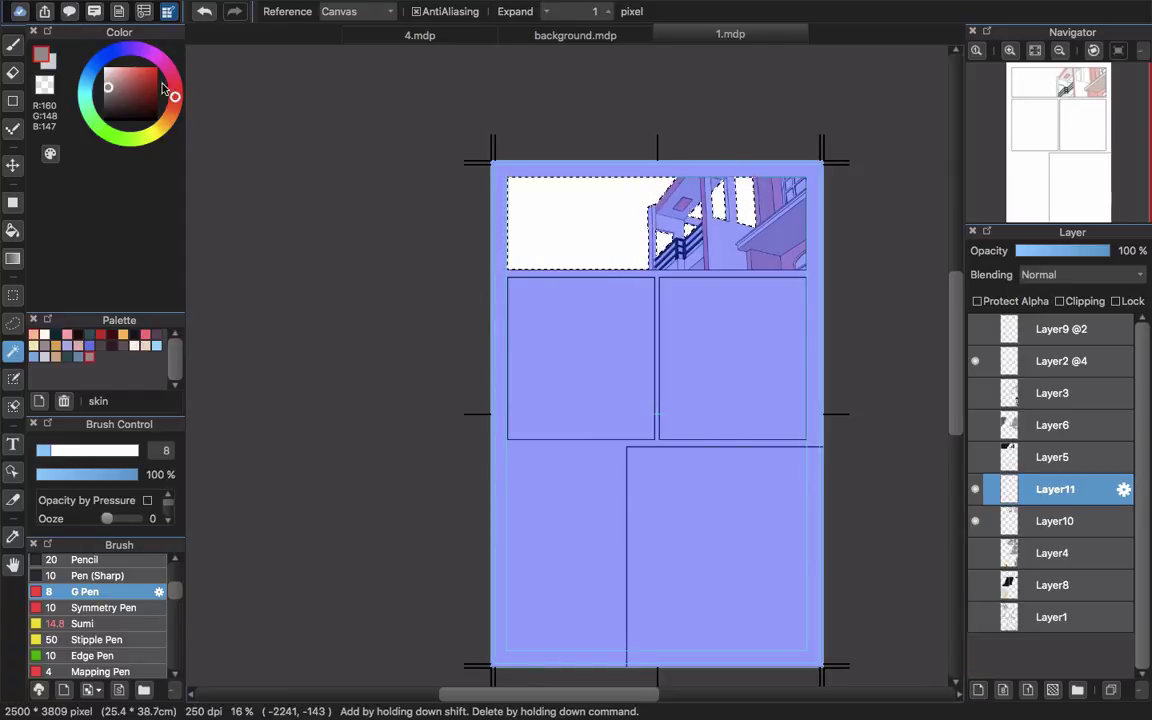
left_click(70, 12)
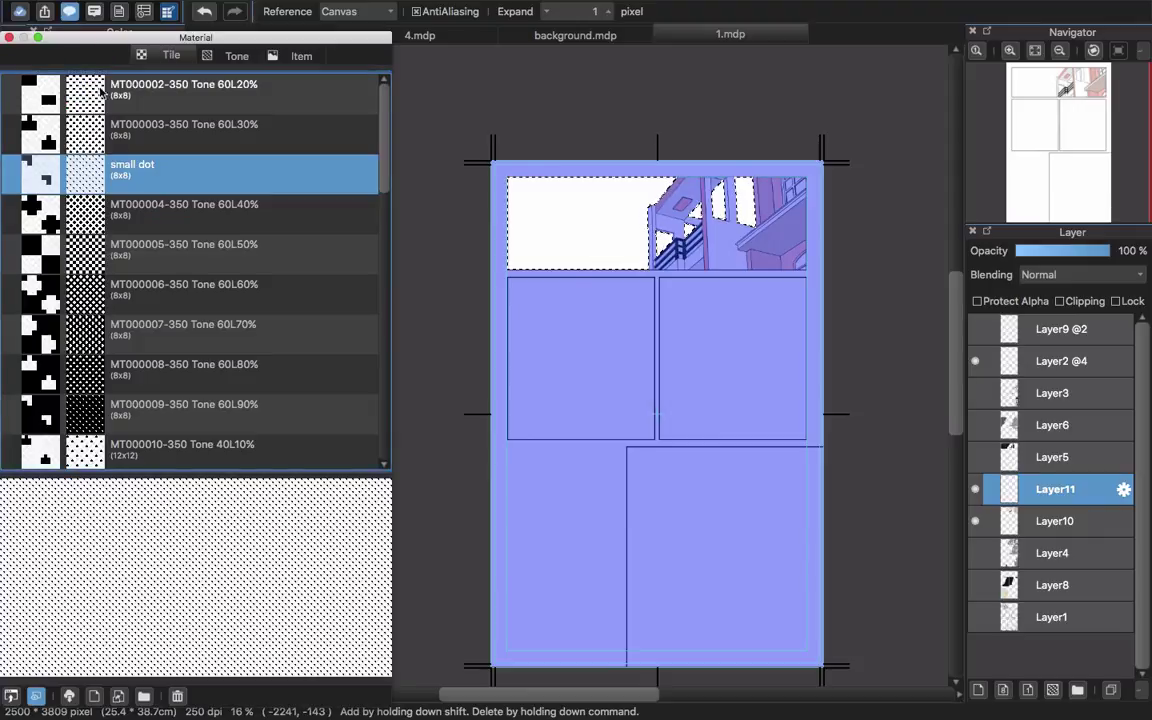
left_click(238, 57)
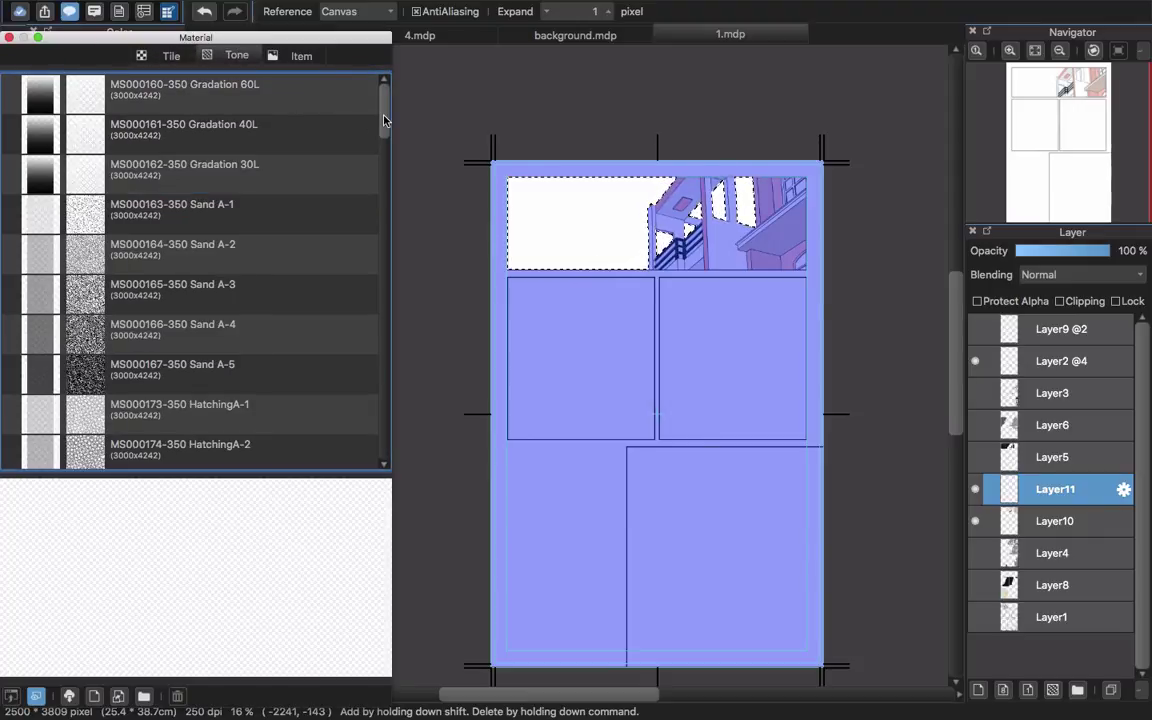
left_click_drag(388, 97, 381, 159)
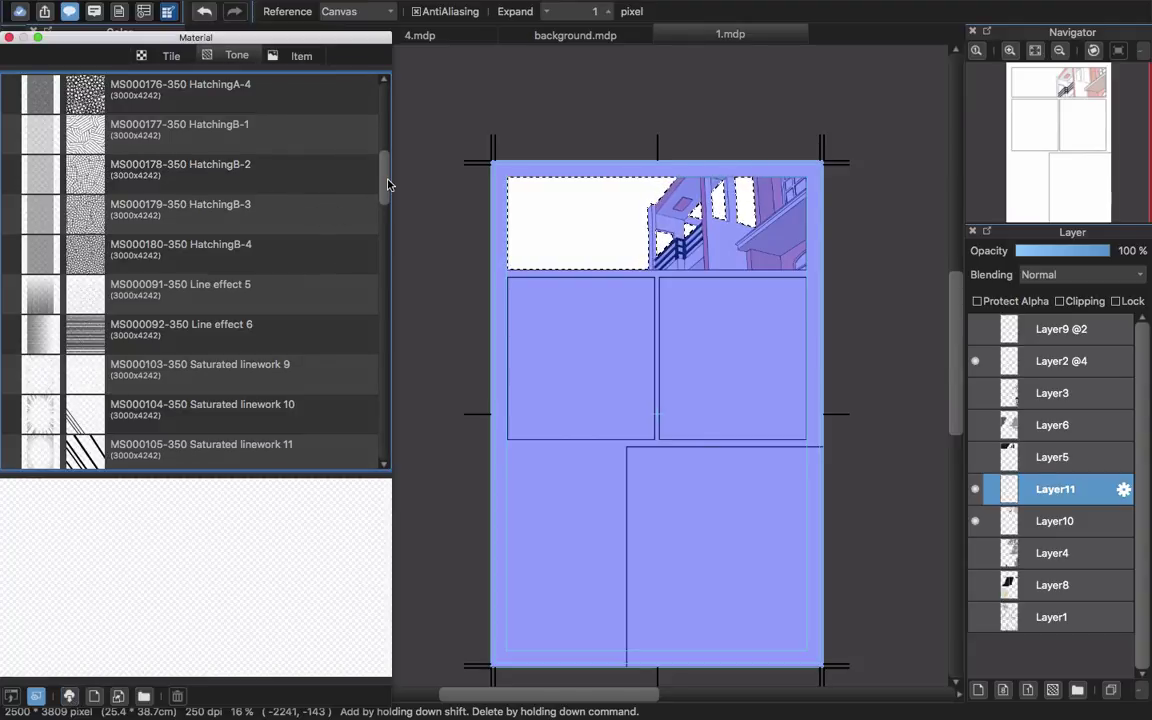
left_click_drag(384, 178, 387, 298)
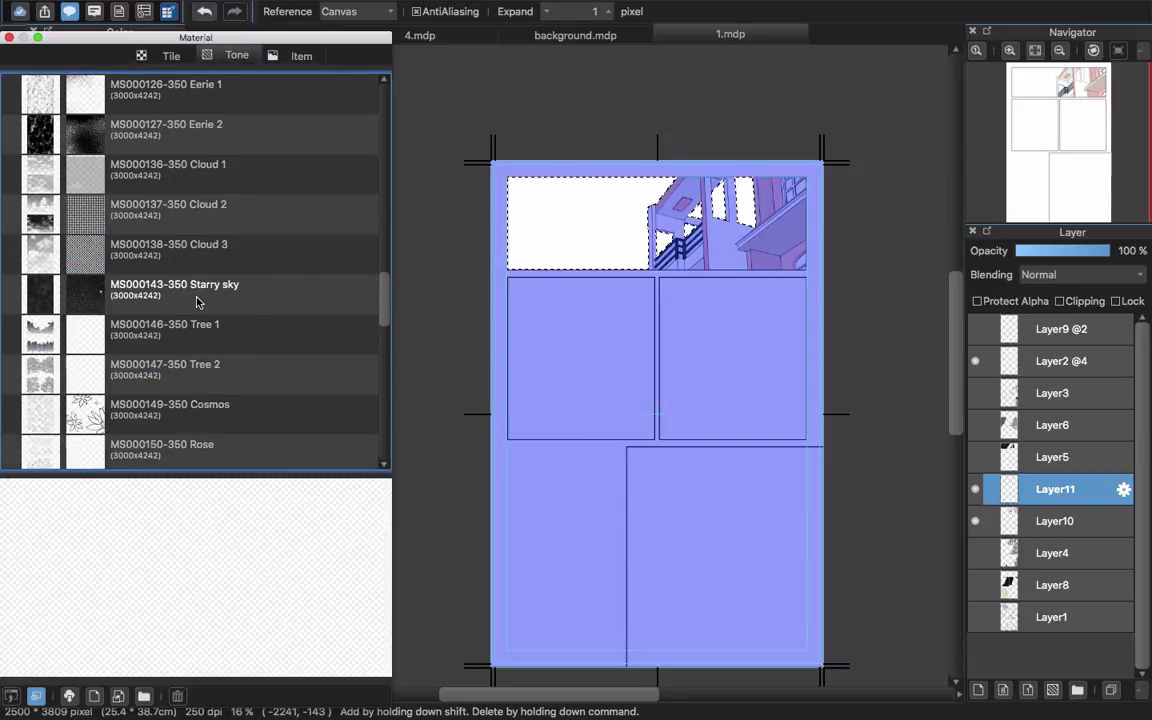
left_click(203, 302)
Fill the selected sky areas with the Starry sky tone at 113 % zoom and close the material window.
left_click_drag(275, 285, 656, 230)
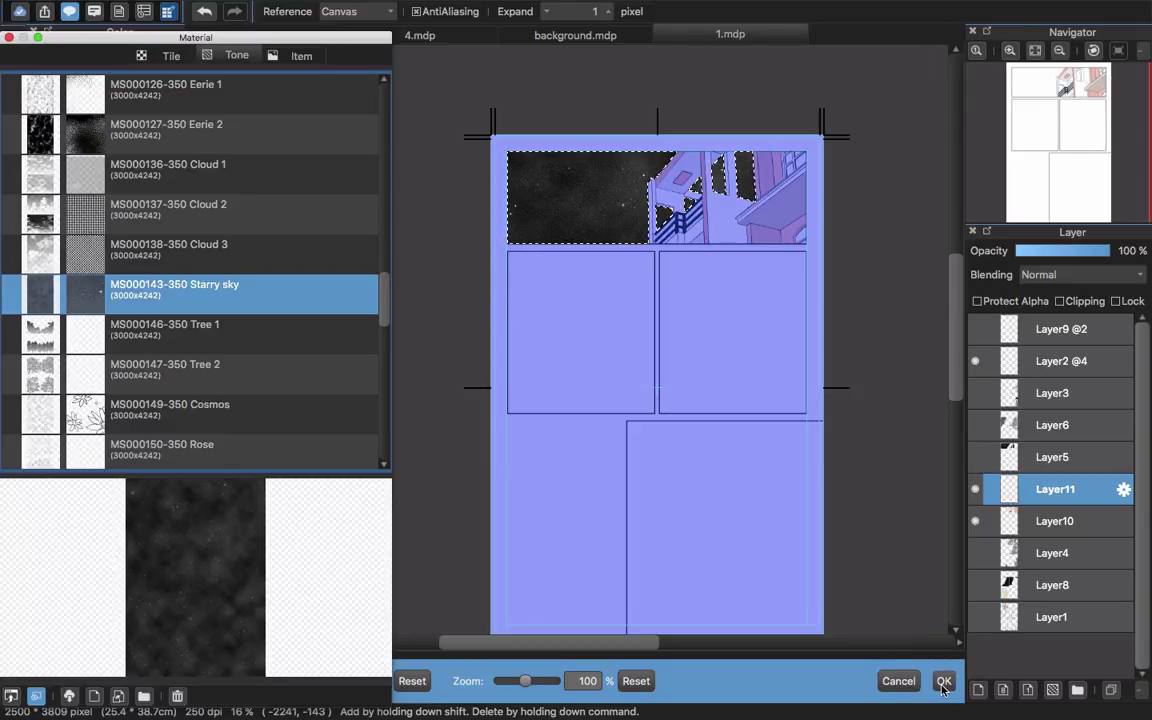
left_click_drag(524, 683, 527, 681)
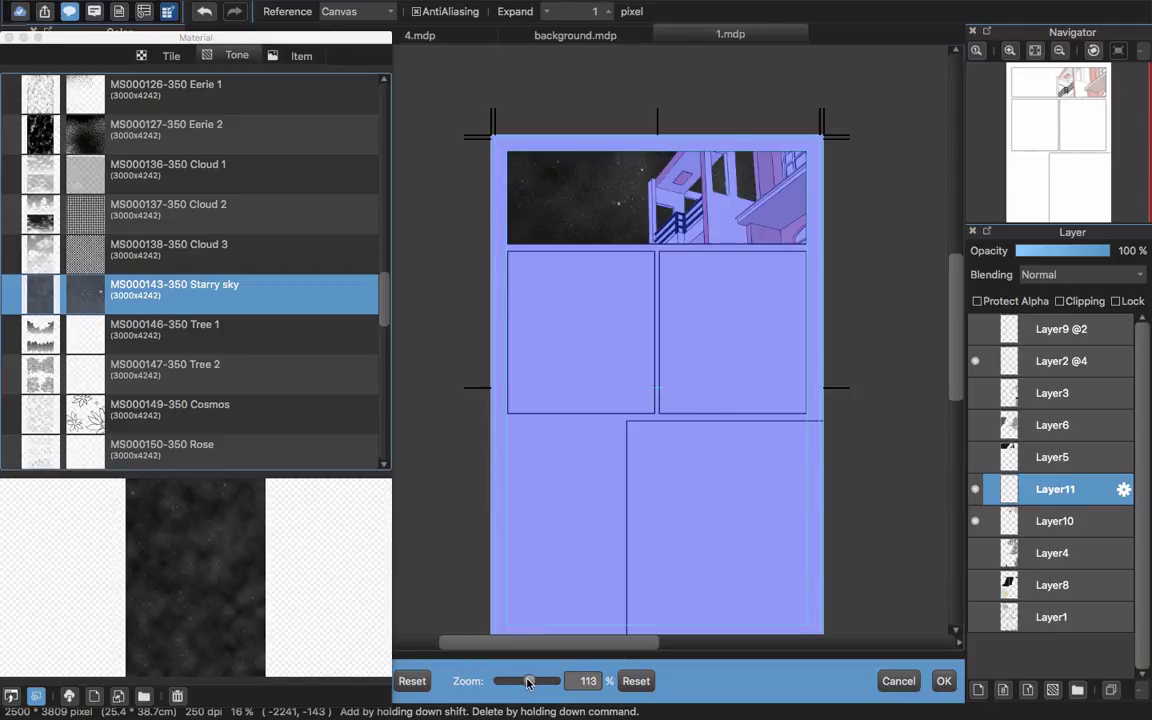
left_click(945, 681)
left_click(9, 37)
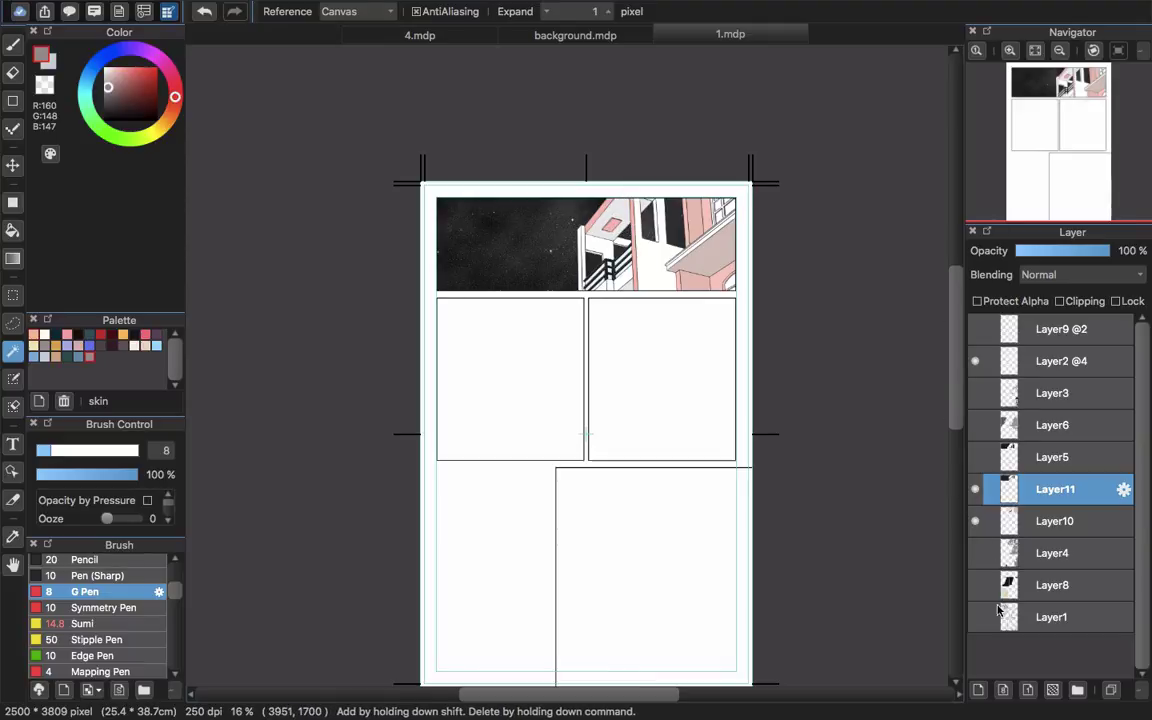
Add a new layer directly above the building's Layer10, set its blending to Multiply and clip it to Layer10.
left_click(1038, 523)
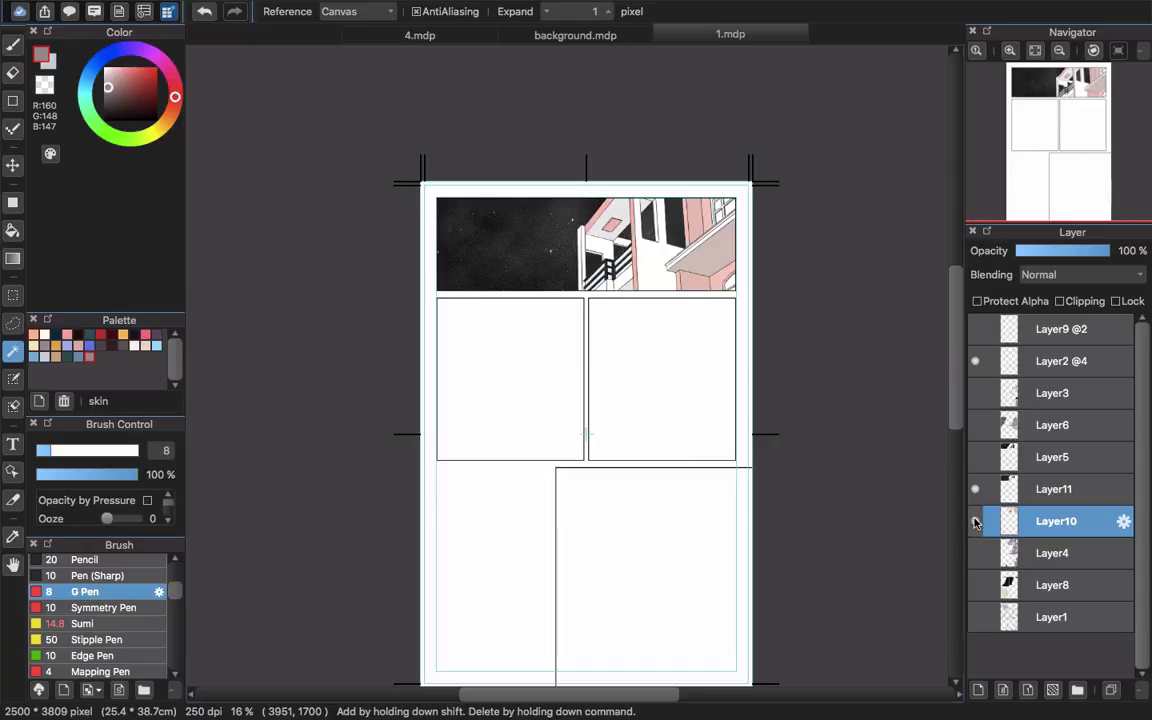
left_click(984, 530)
left_click(985, 532)
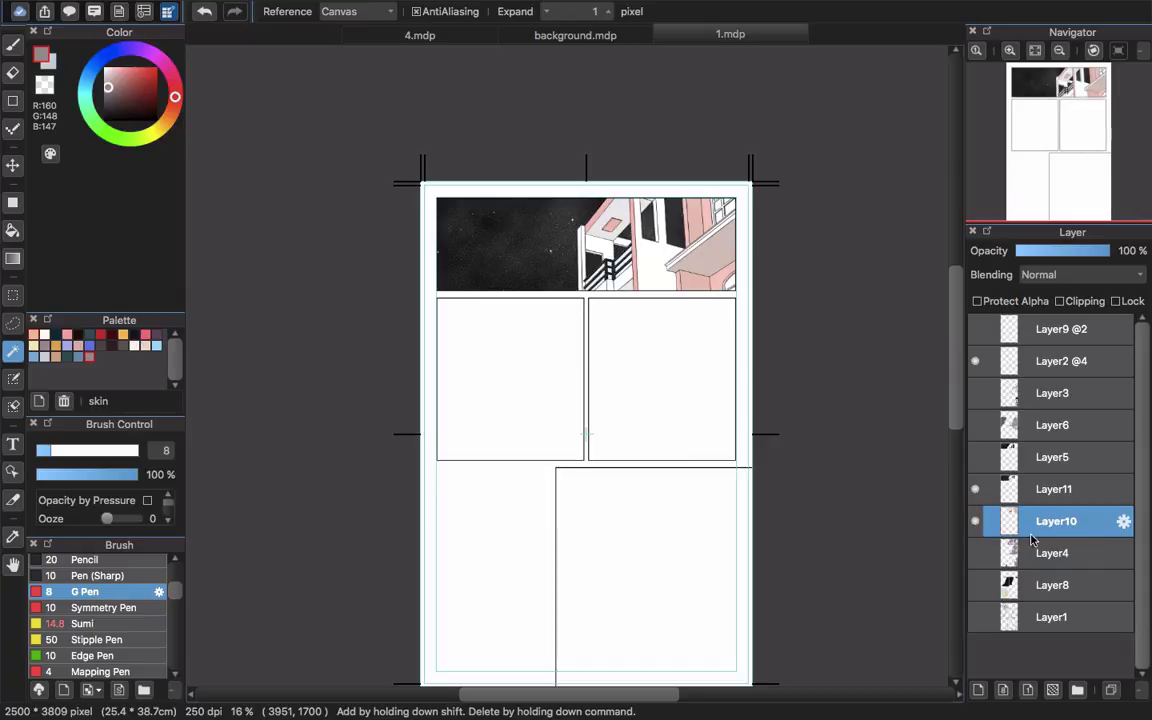
left_click(978, 690)
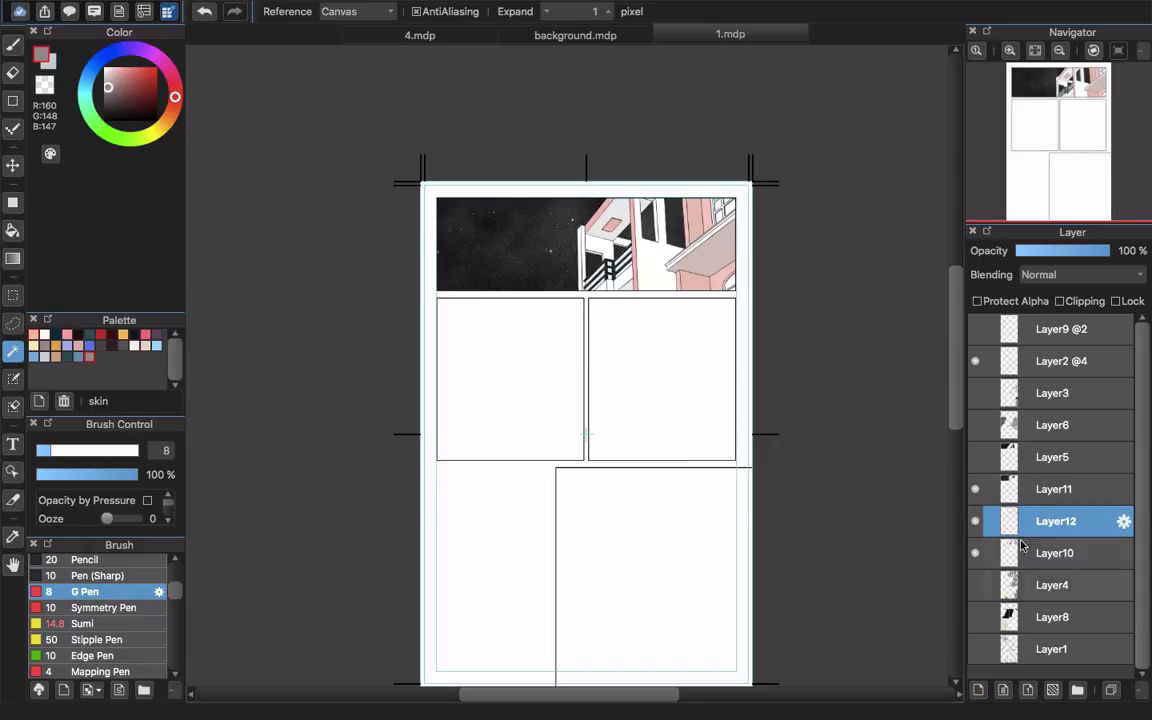
left_click(1092, 275)
left_click(1085, 291)
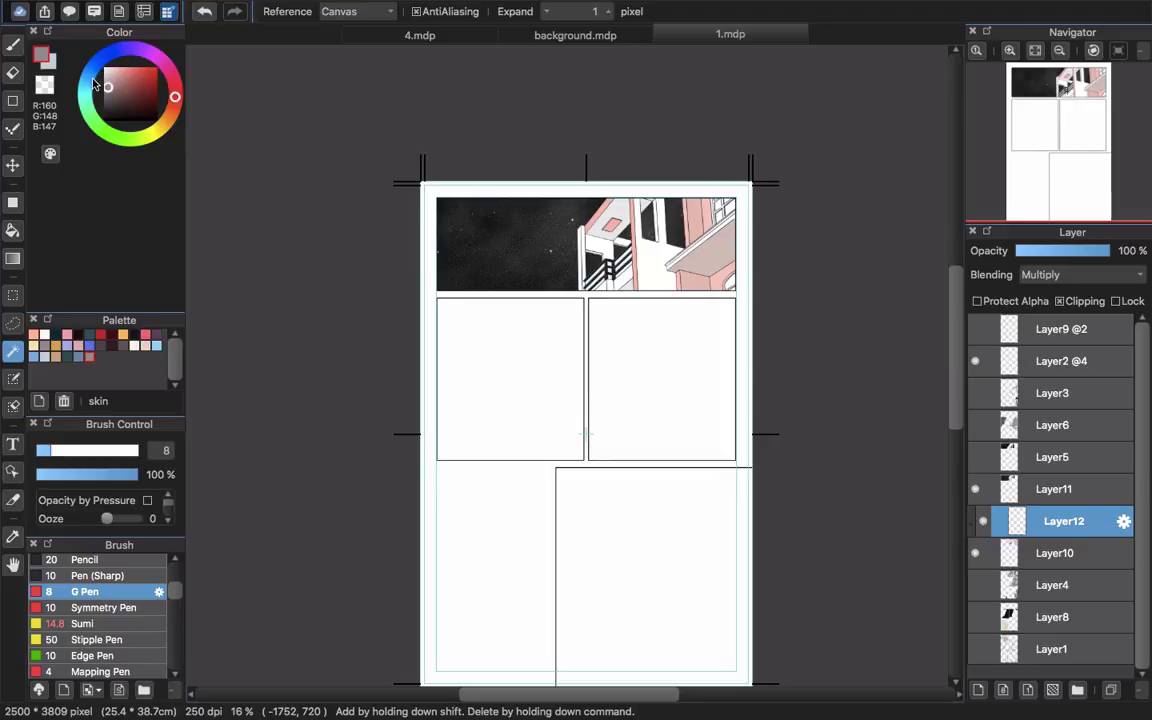
Fill a rectangle covering the building in the top panel with light blue, RGB 181, 230, 248, on the clipped Multiply layer.
left_click(87, 83)
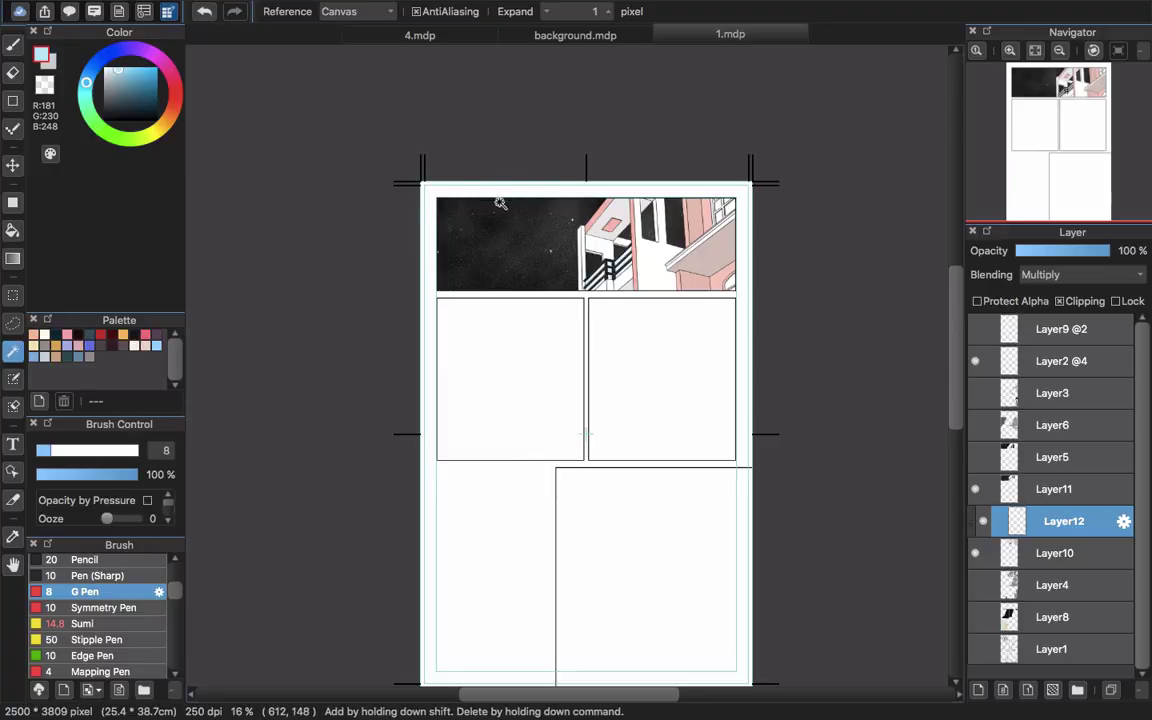
key("u")
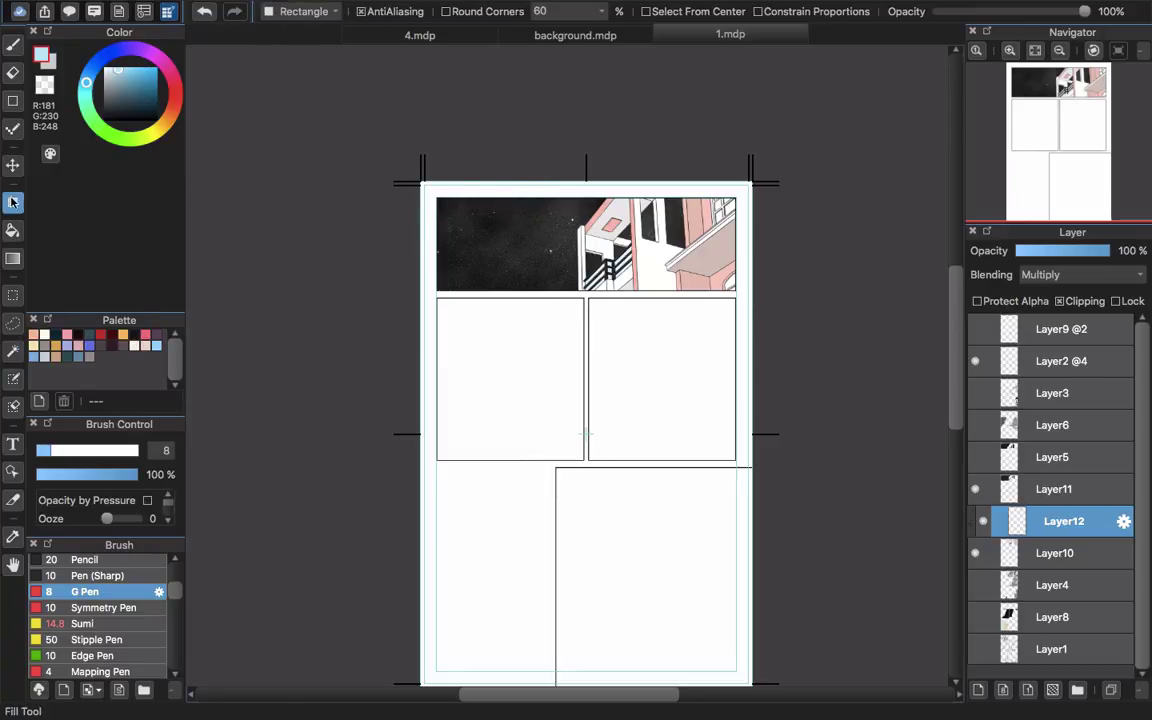
mouse_move(488, 149)
left_mouse_down()
mouse_move(884, 424)
mouse_move(845, 412)
left_mouse_up()
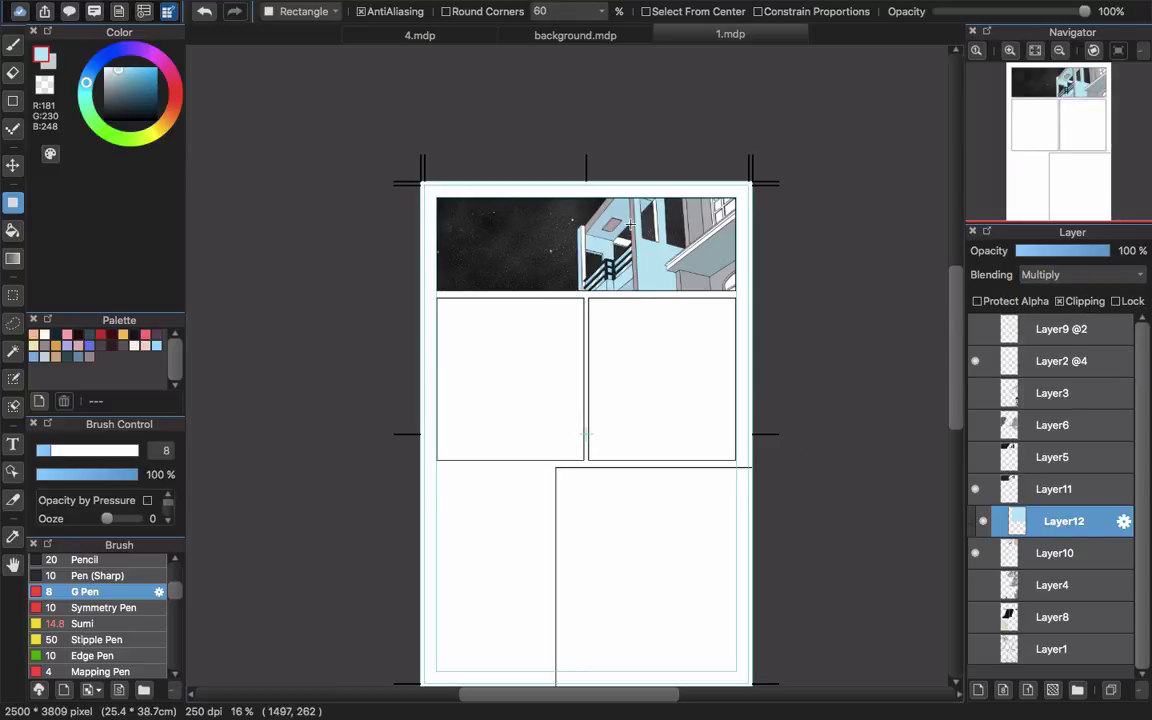
Recolour the shading fill with hue 48, saturation 93% and brightness 72%.
mouse_move(731, 7)
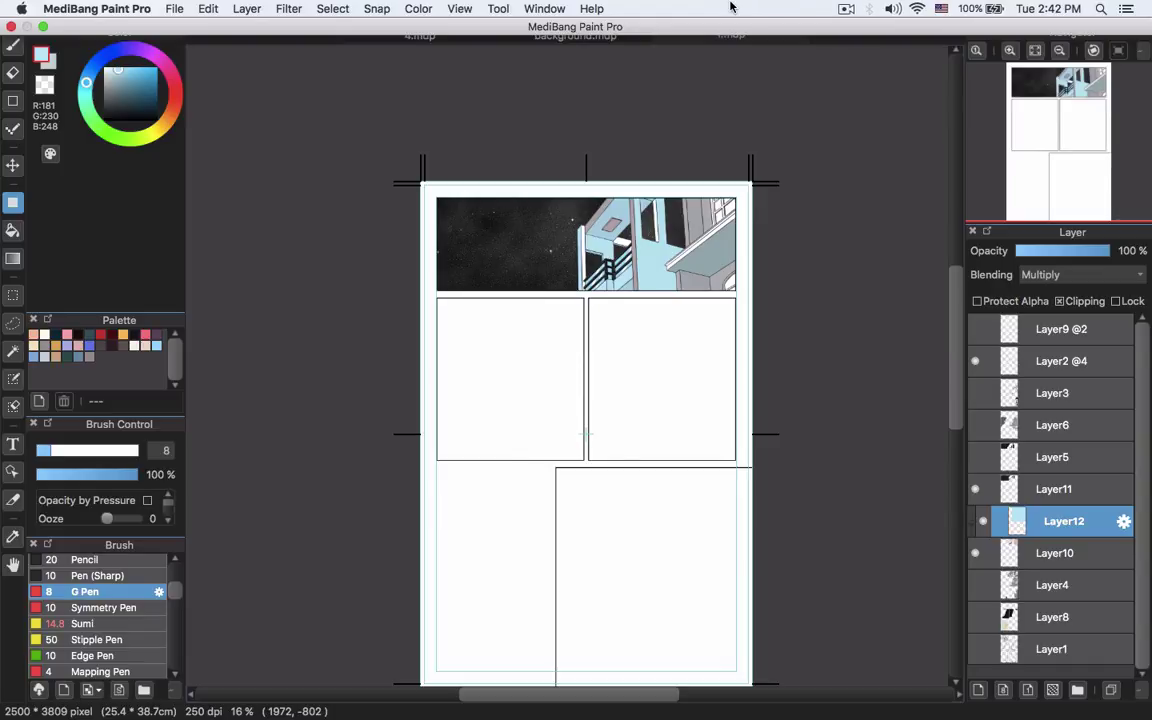
key("super+u")
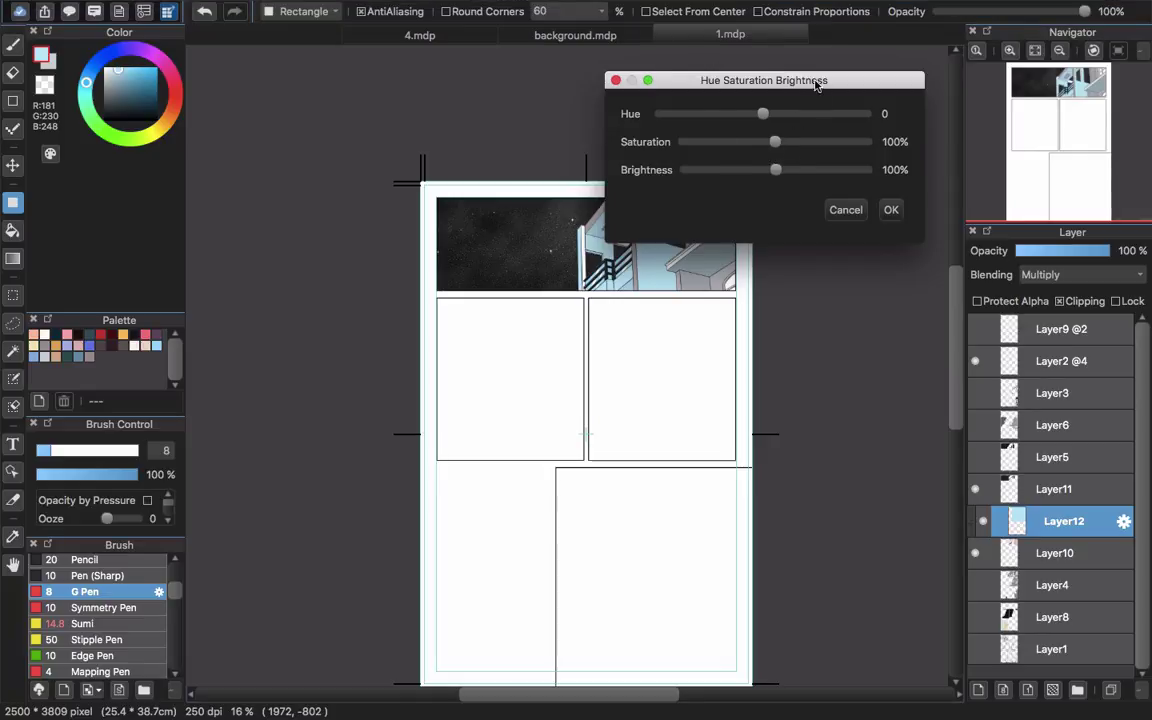
left_click_drag(817, 86, 989, 69)
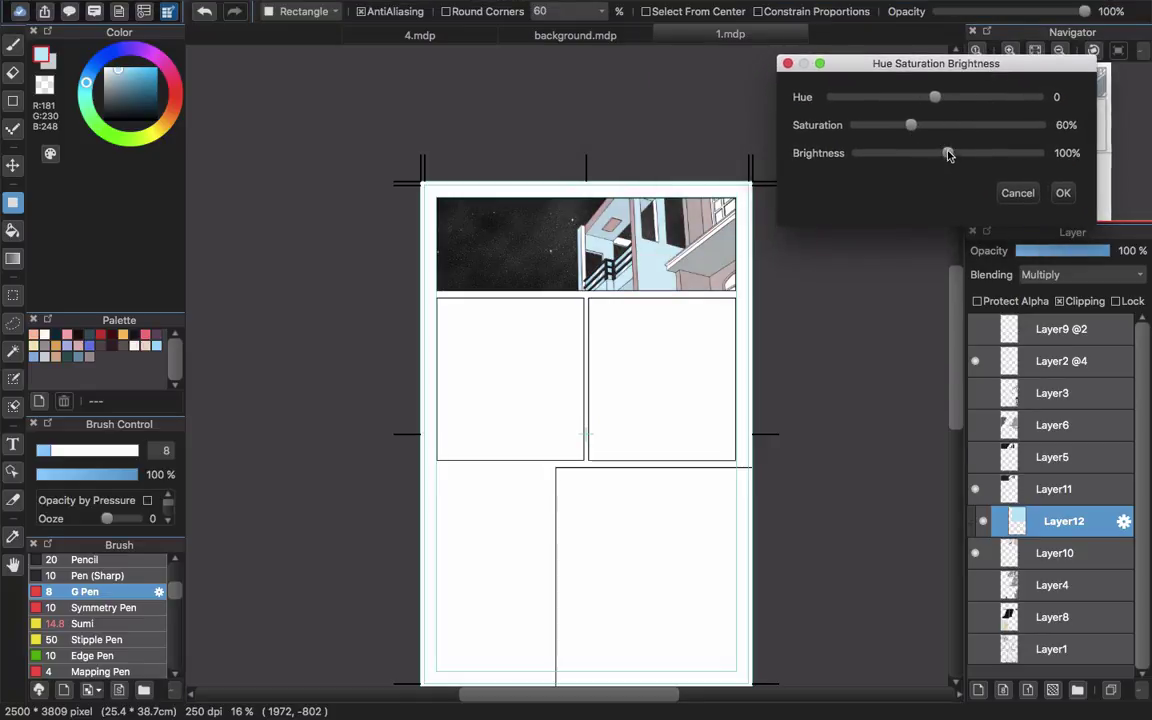
left_click_drag(949, 154, 955, 101)
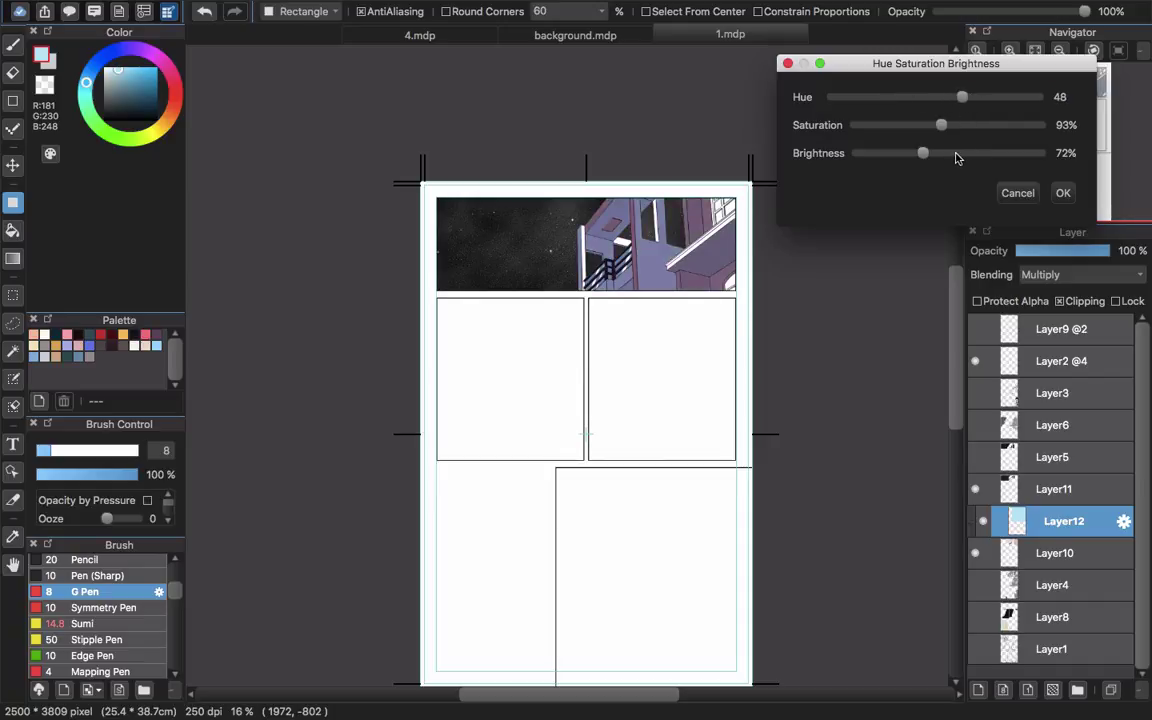
left_click(1063, 194)
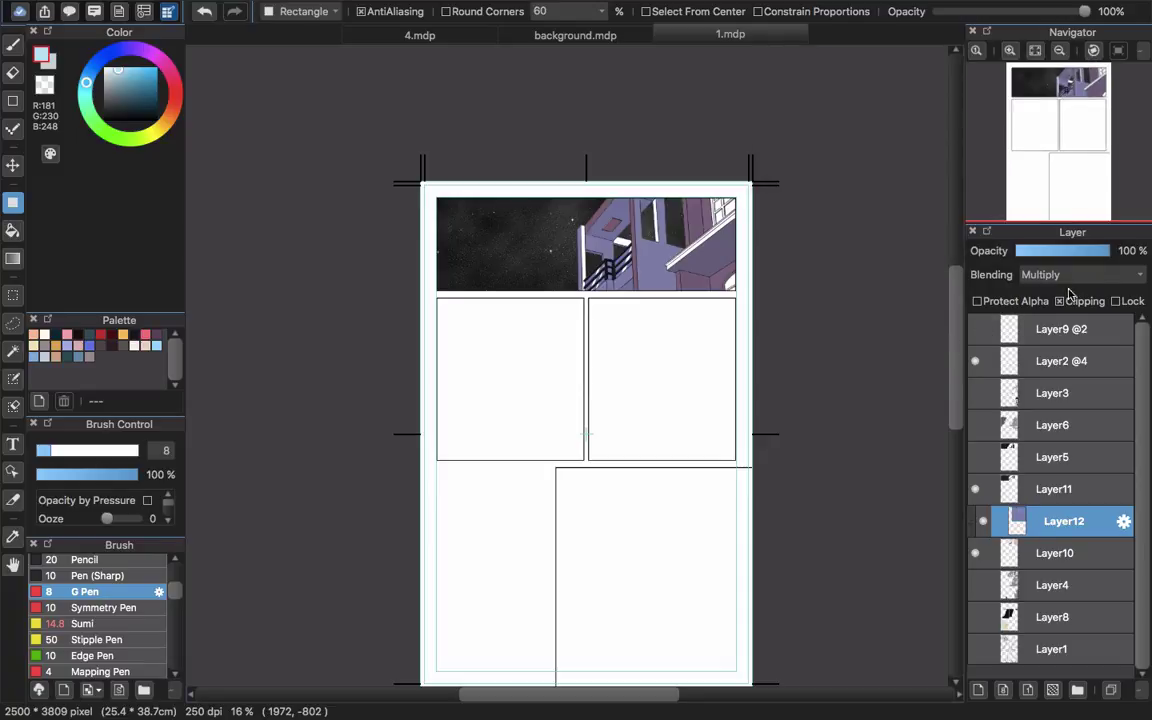
Hide and show the shading layer to compare the building with and without its purple tint.
scroll(663, 205, "up", 5)
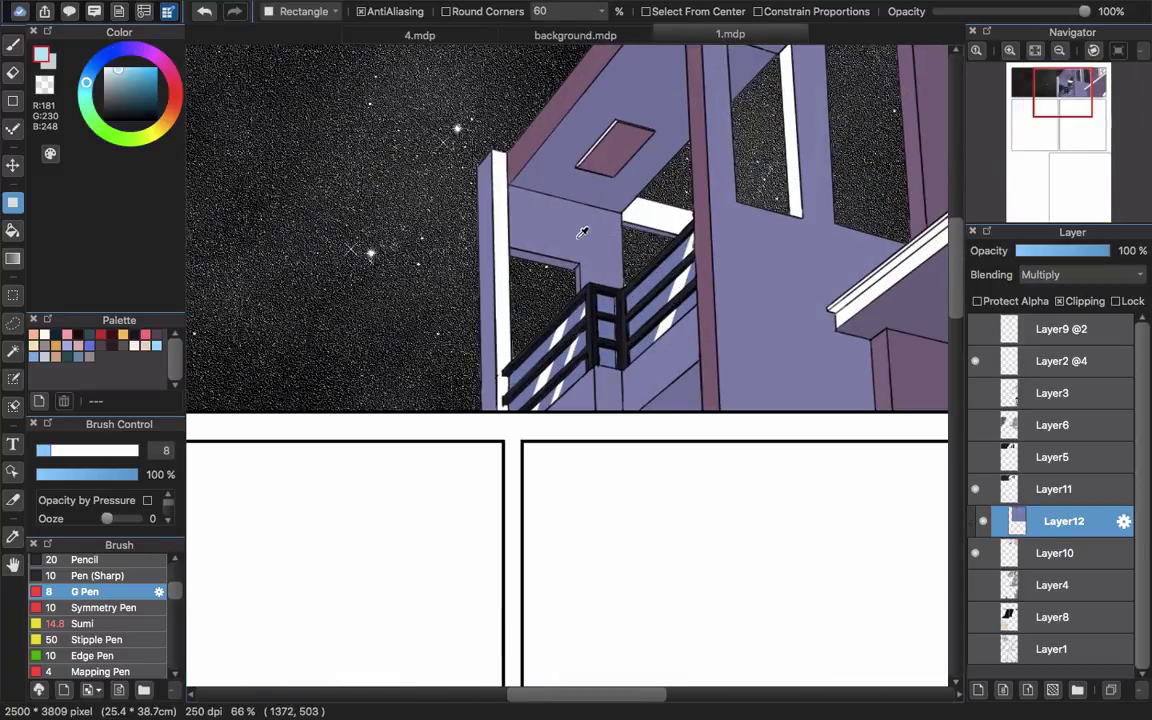
key("b")
scroll(597, 229, "up", 3)
scroll(597, 229, "right", 4)
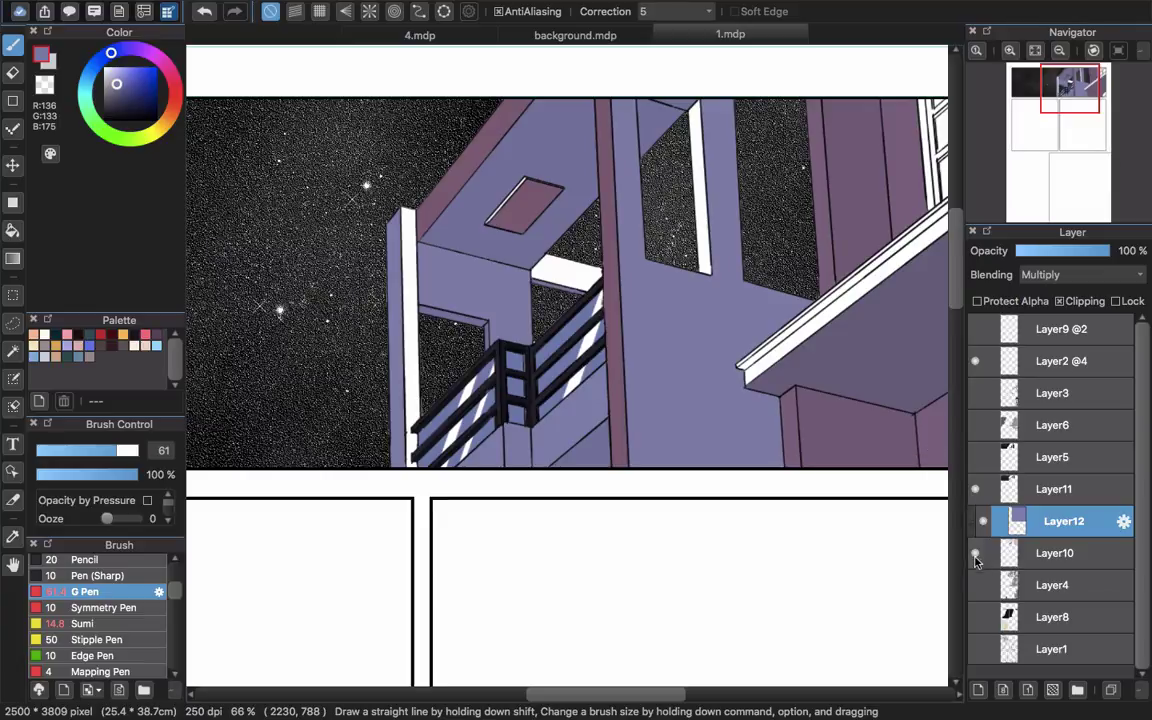
left_click(983, 521)
left_click(983, 521)
scroll(887, 450, "up", 2)
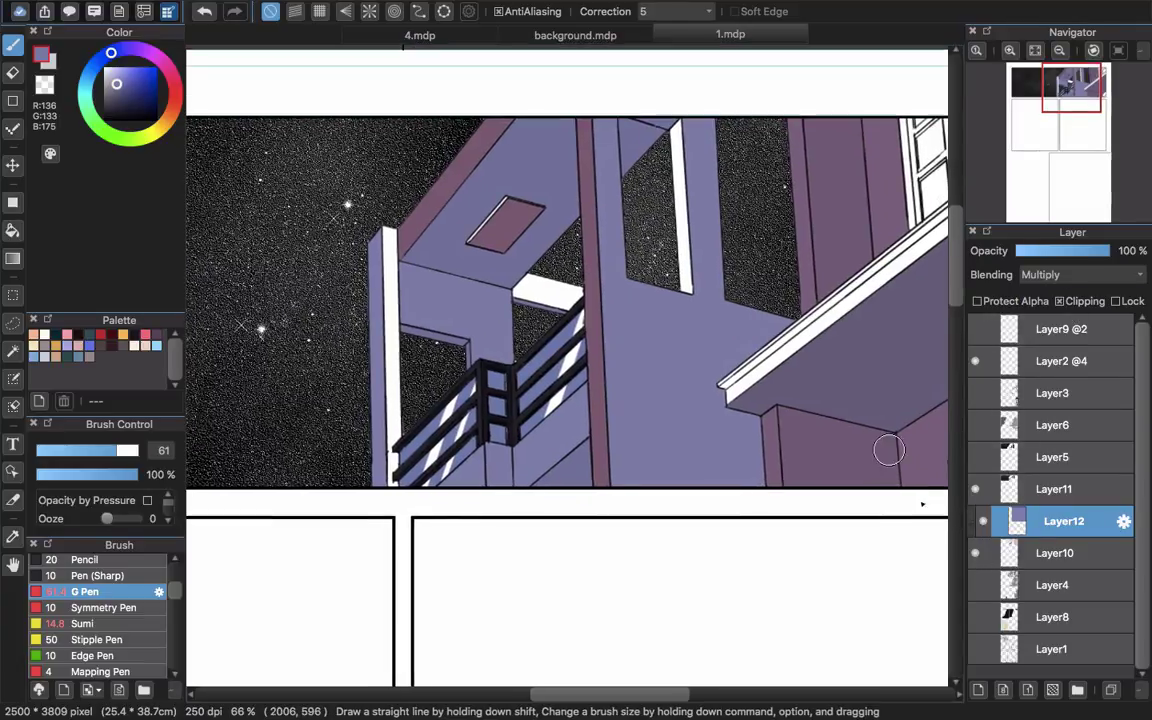
left_click(995, 553)
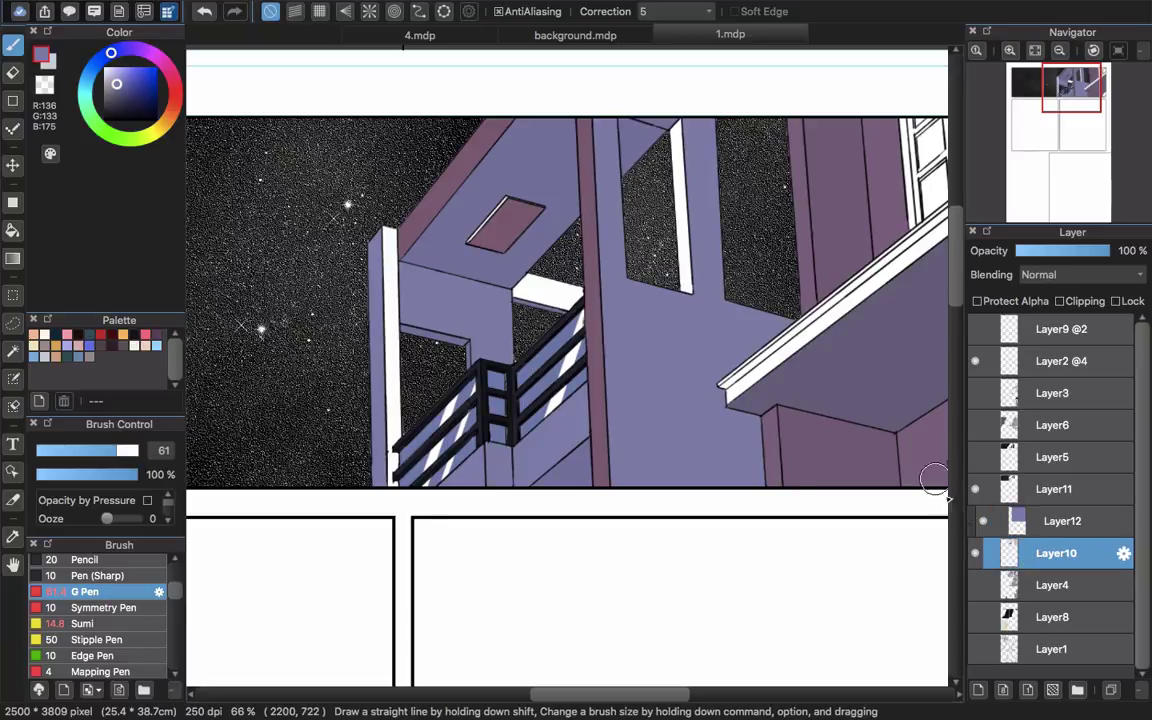
left_click(1021, 523)
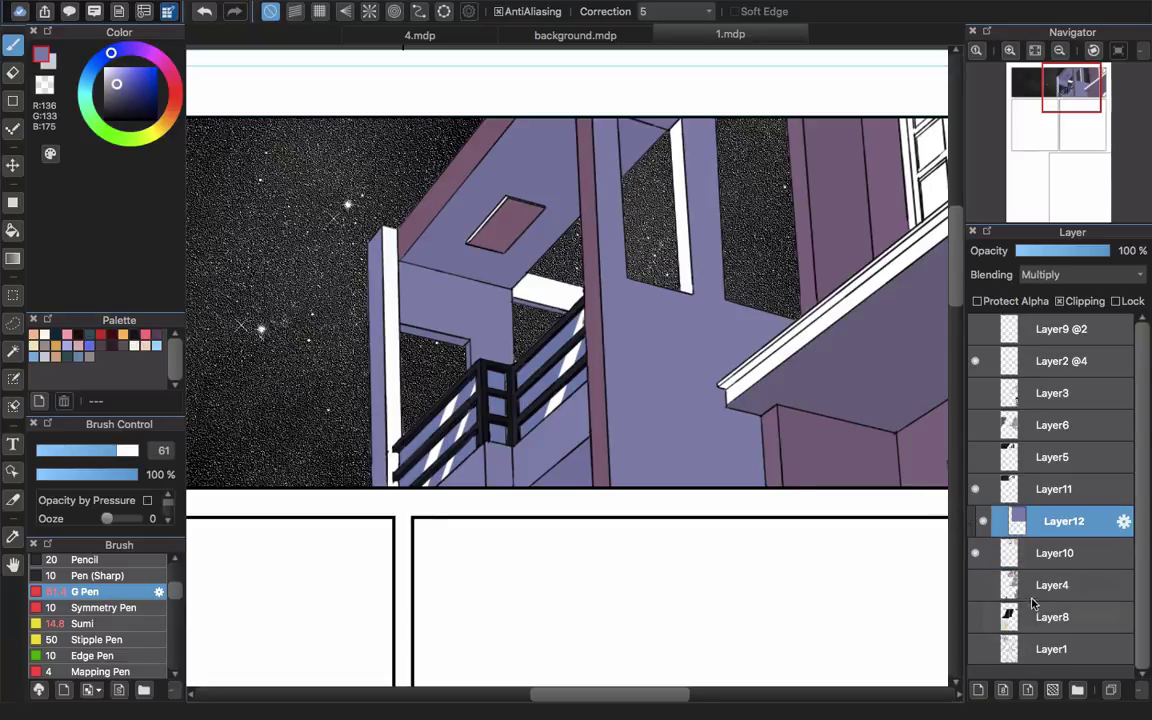
left_click(1001, 690)
key("g")
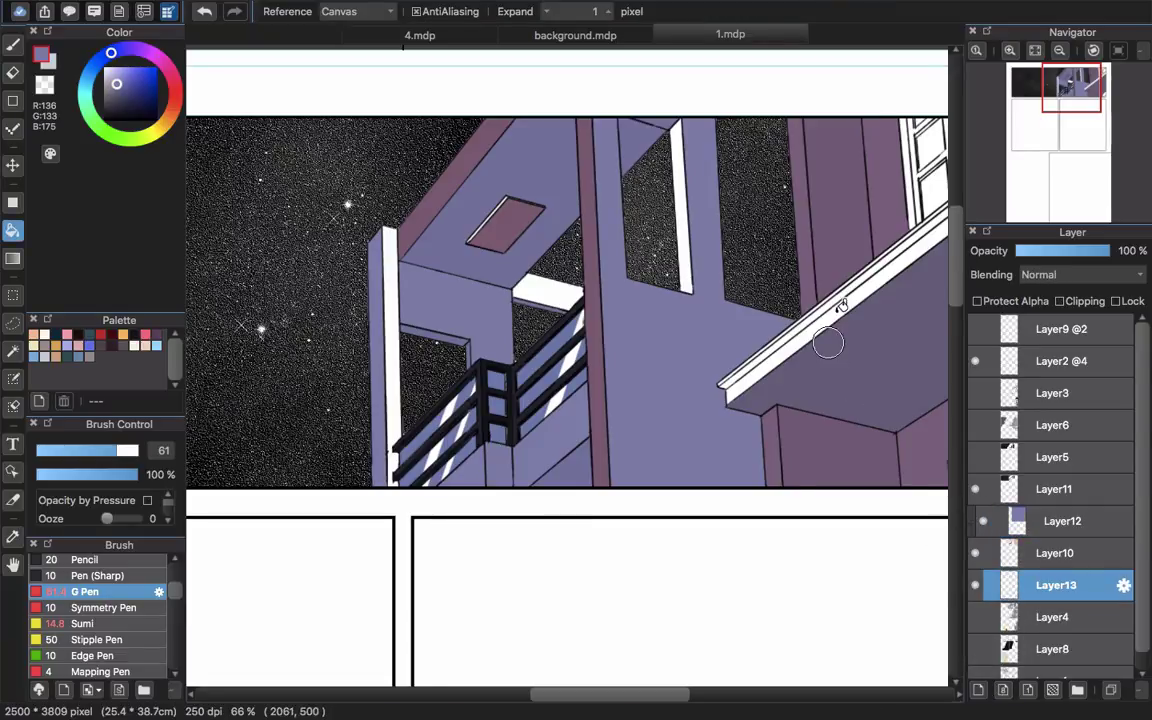
scroll(830, 330, "up", 5)
scroll(830, 330, "right", 4)
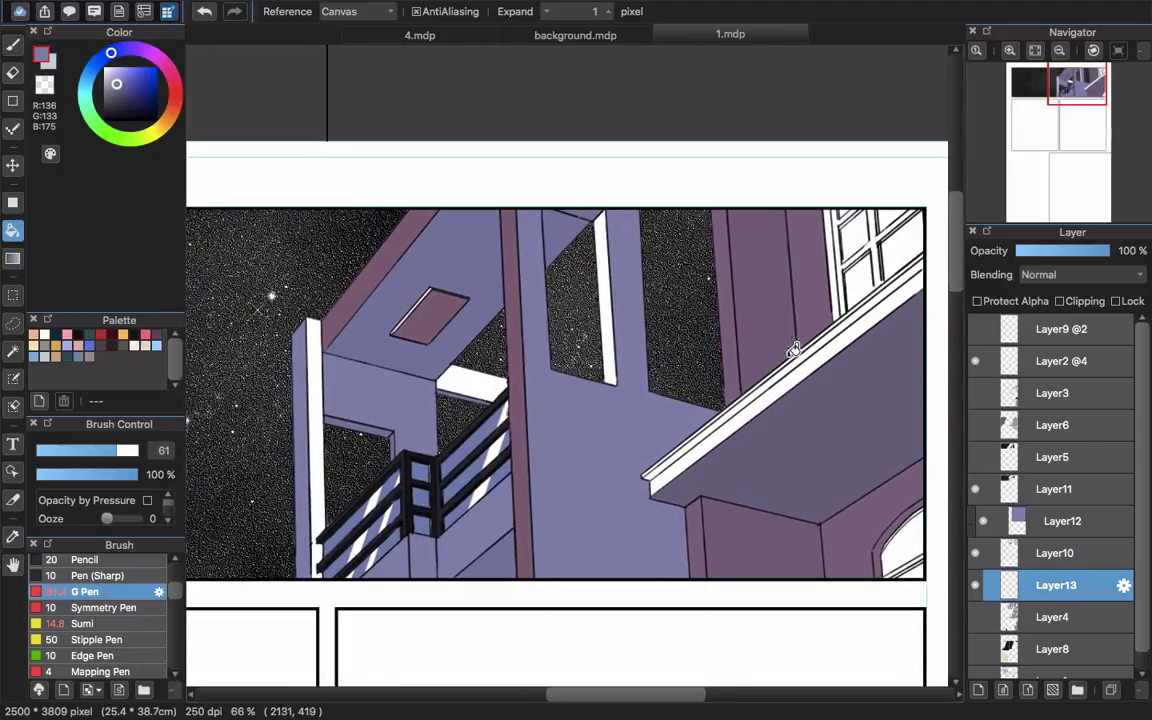
scroll(785, 340, "down", 5)
key("e")
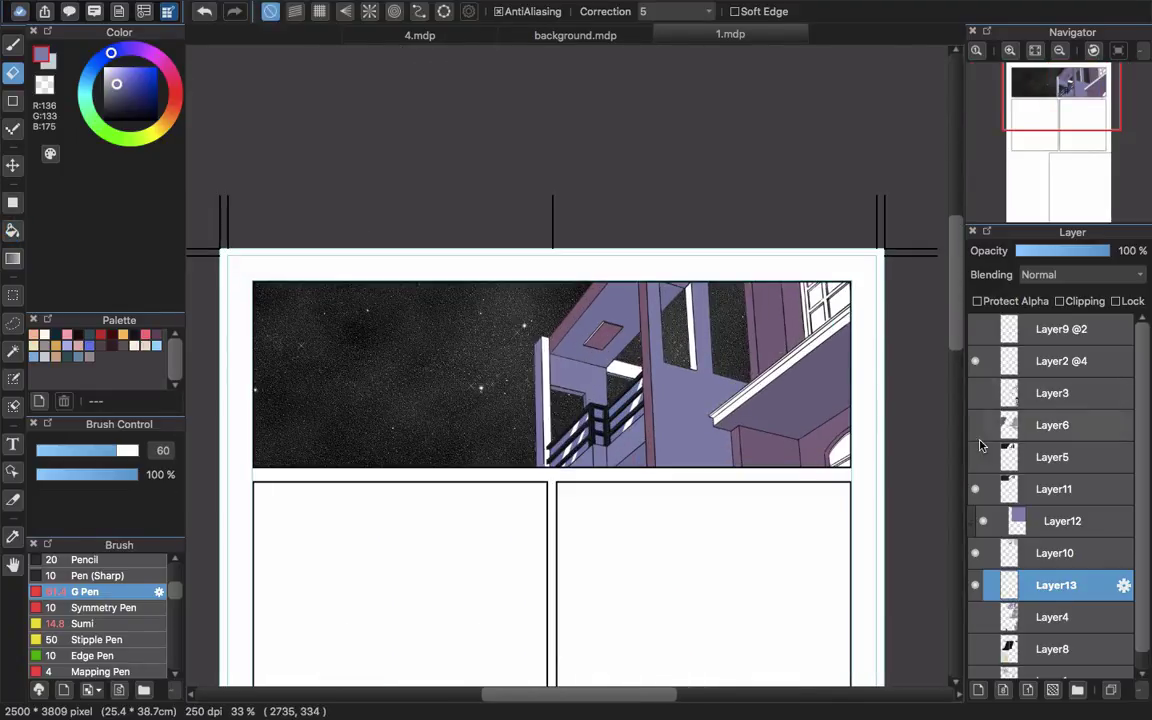
key("ctrl+z")
Remove the Layer12 shading from the narrow wall strip beside the rightmost tall opening, using a selection of that strip, and deselect.
left_click(1050, 521)
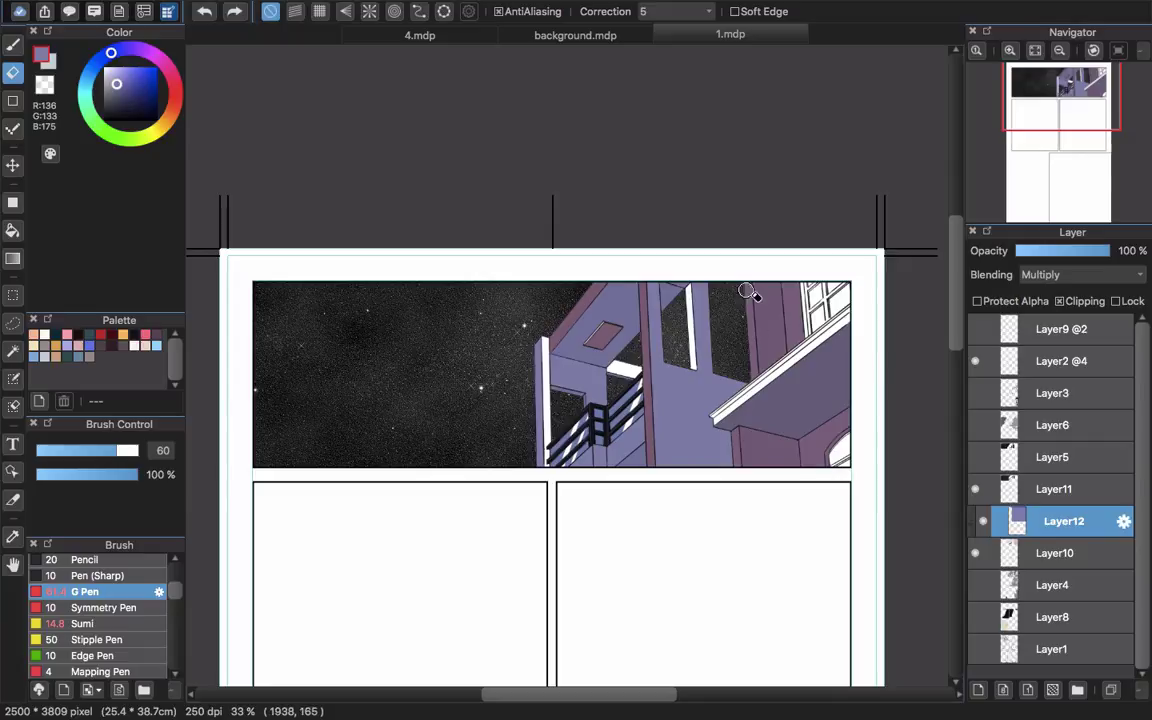
left_click_drag(747, 315, 746, 292)
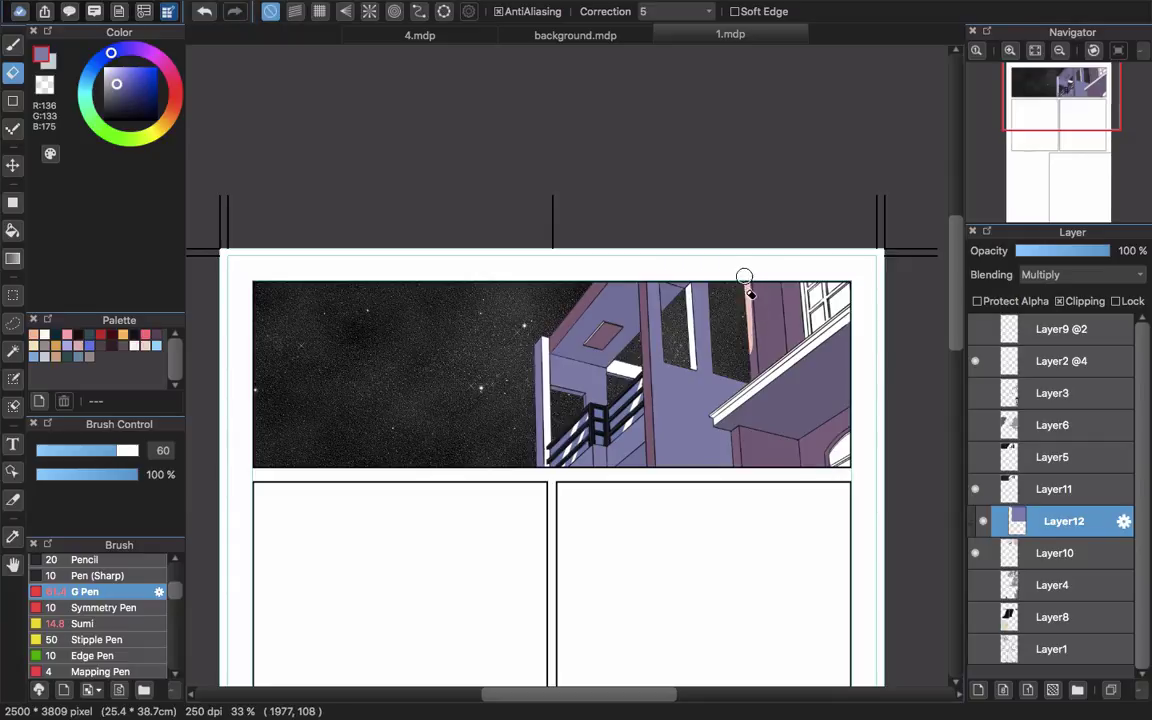
key("ctrl+z")
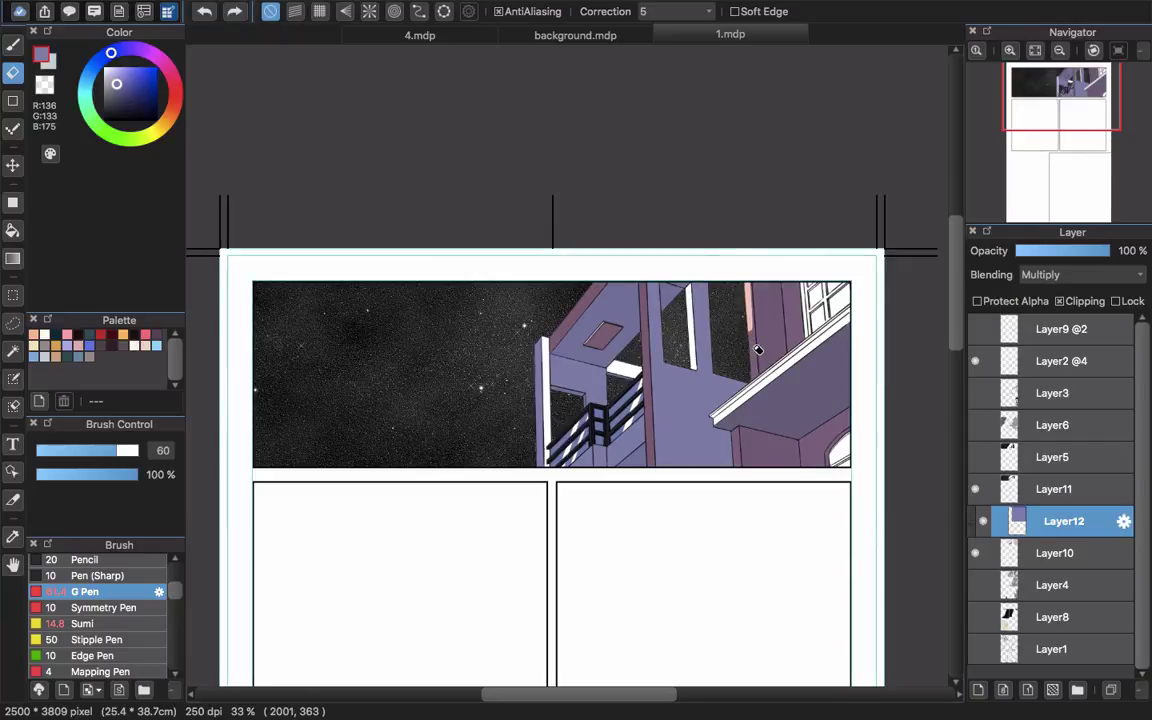
key("w")
left_click(751, 329)
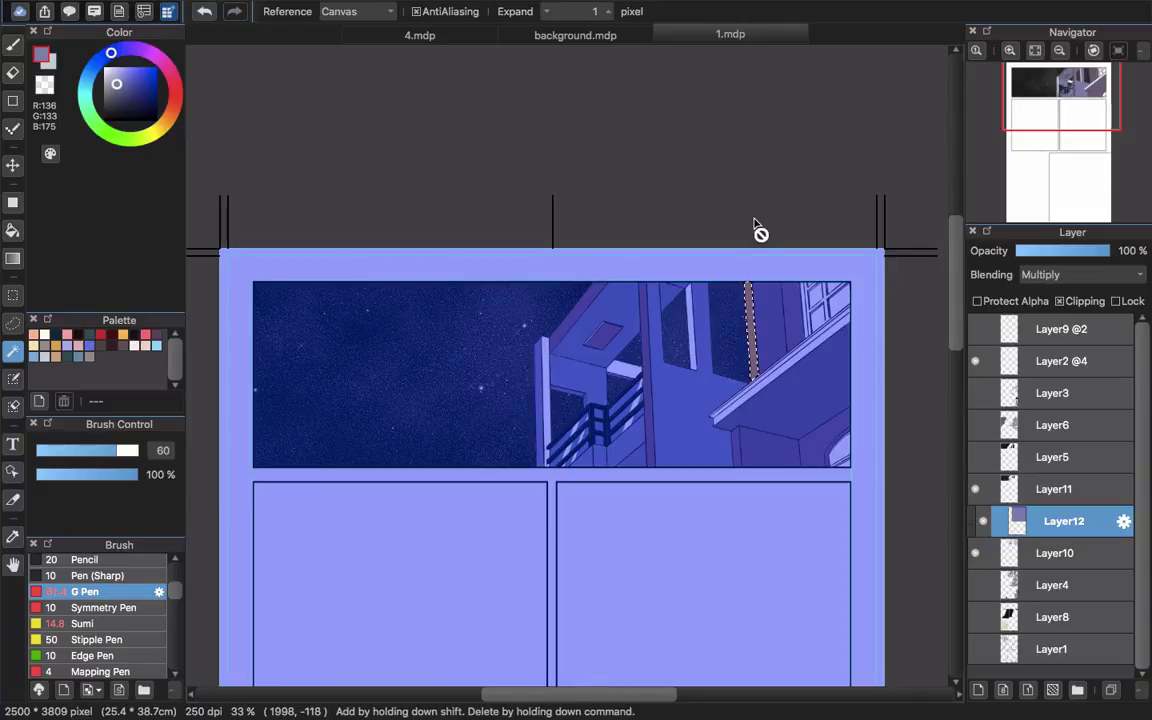
key("super+d")
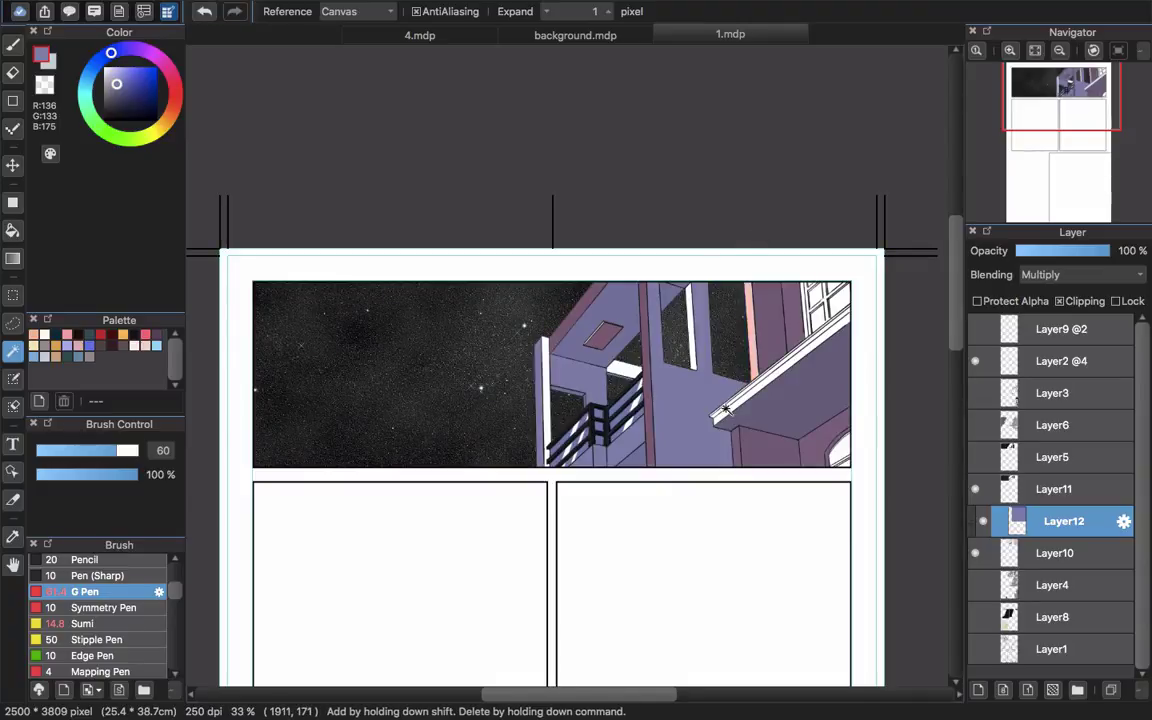
Erase the shading from the lower part of the narrow pillar face beneath the roof eave.
left_click_drag(723, 386, 731, 327)
key("b")
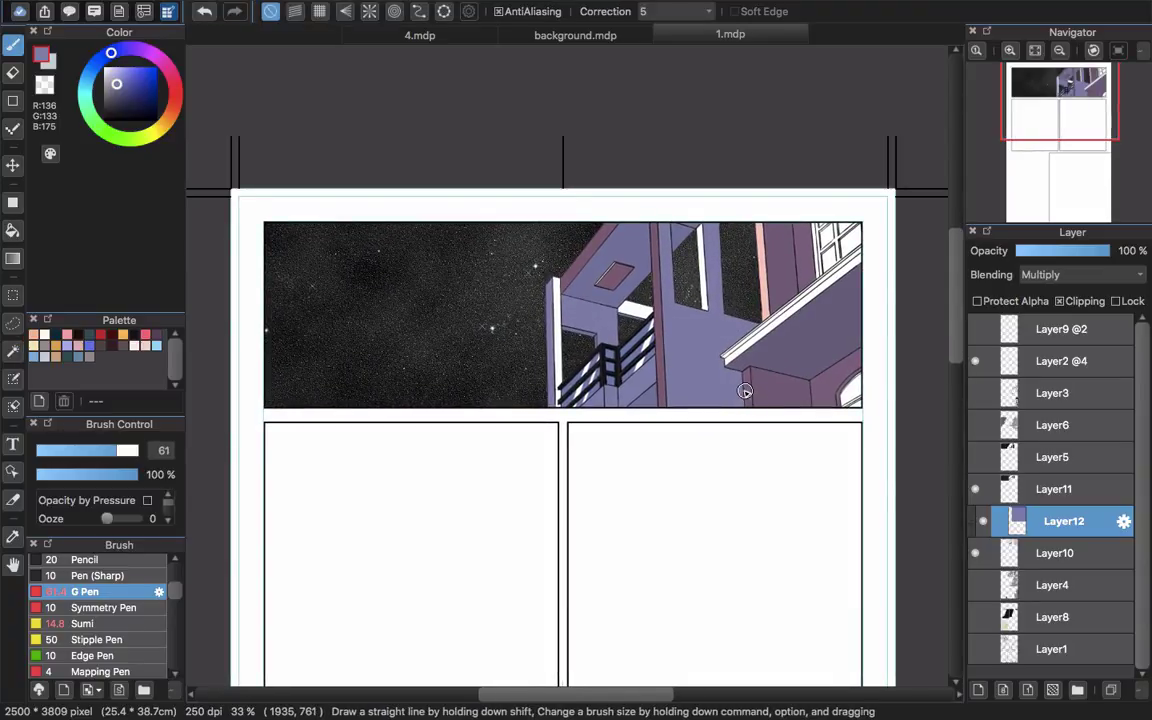
key("e")
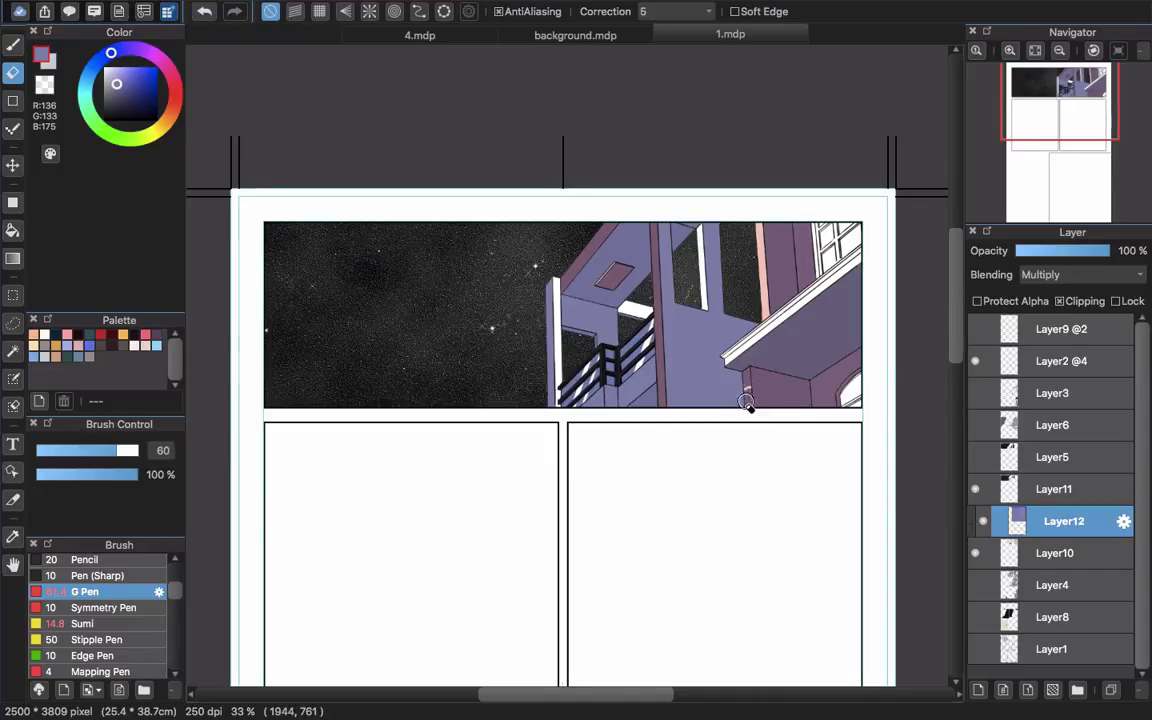
key("w")
left_click(766, 331)
key("super+d")
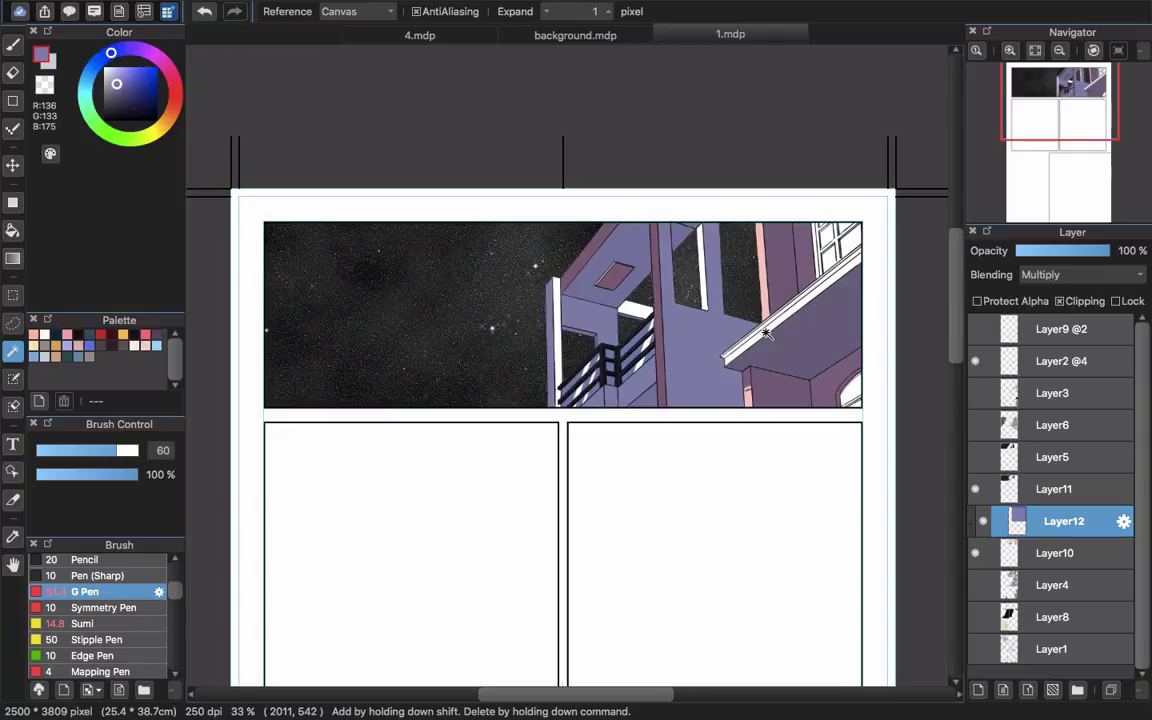
key("e")
scroll(738, 370, "up", 5)
left_click_drag(764, 386, 771, 386)
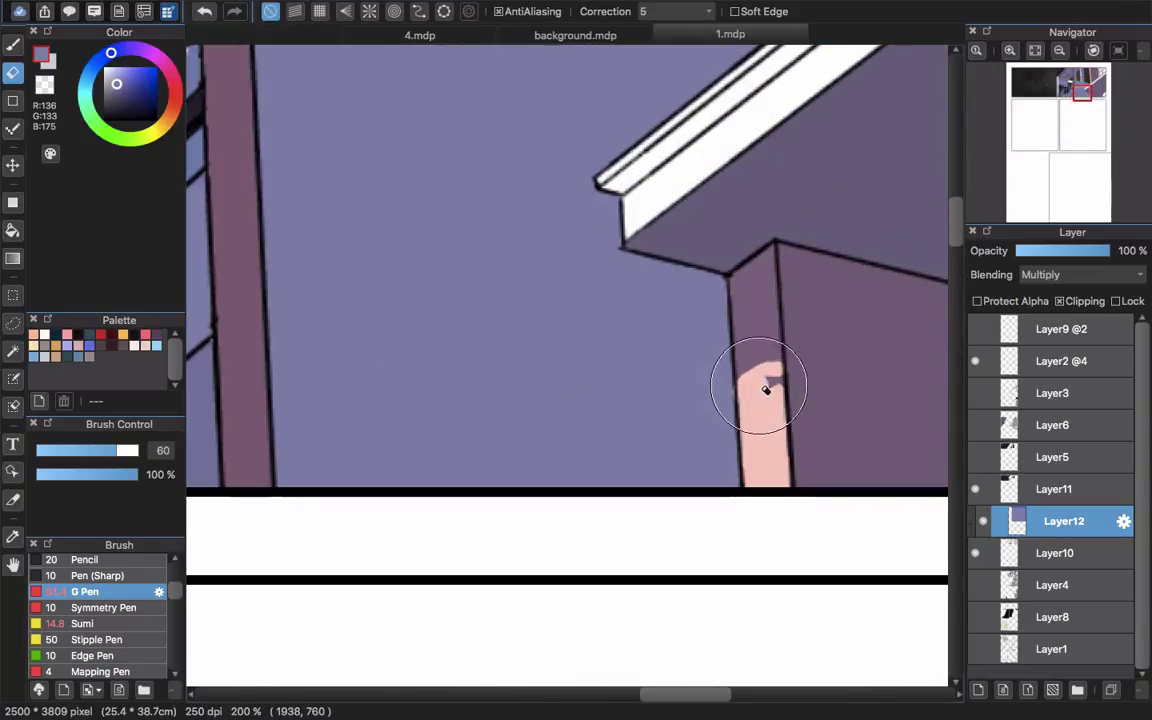
Erase a curved wedge of shading from the wall just right of the pillar under the eave.
scroll(777, 401, "down", 5)
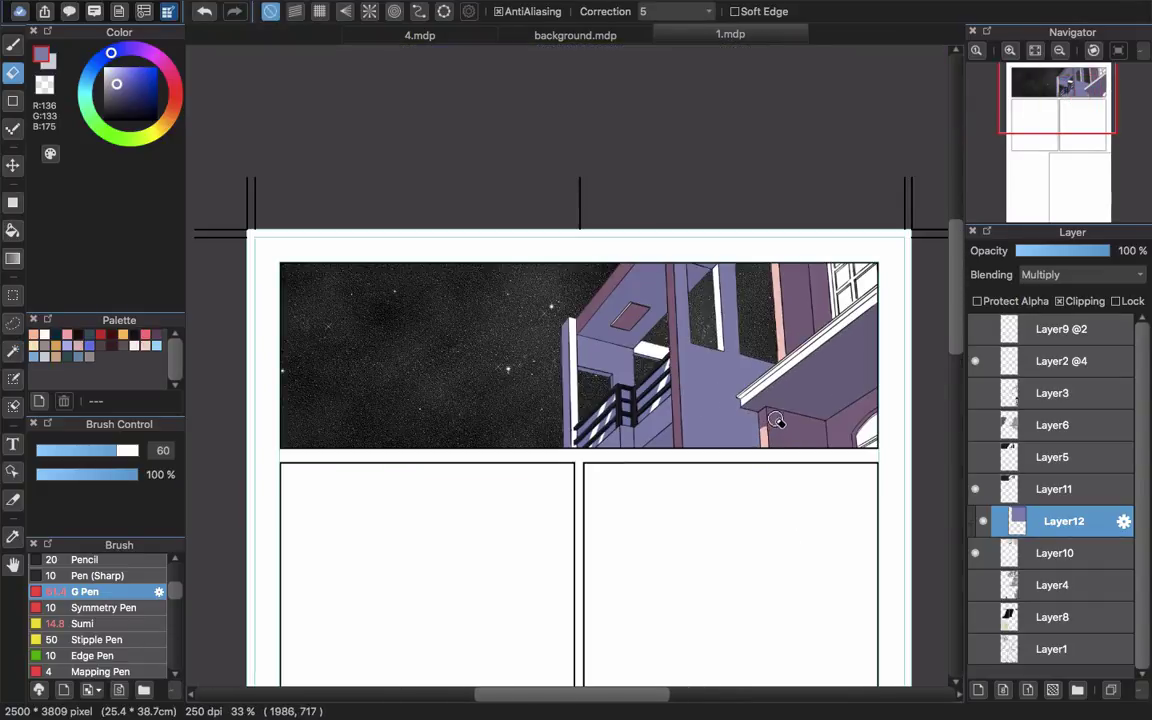
scroll(786, 443, "up", 3)
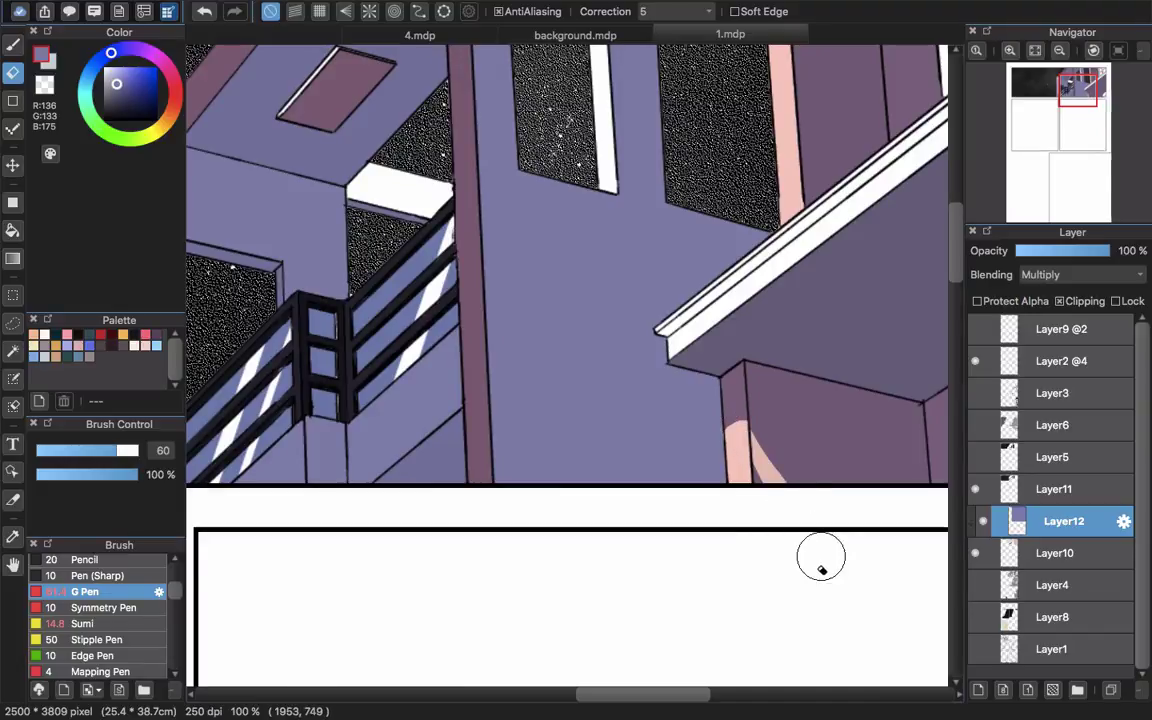
scroll(805, 505, "down", 3)
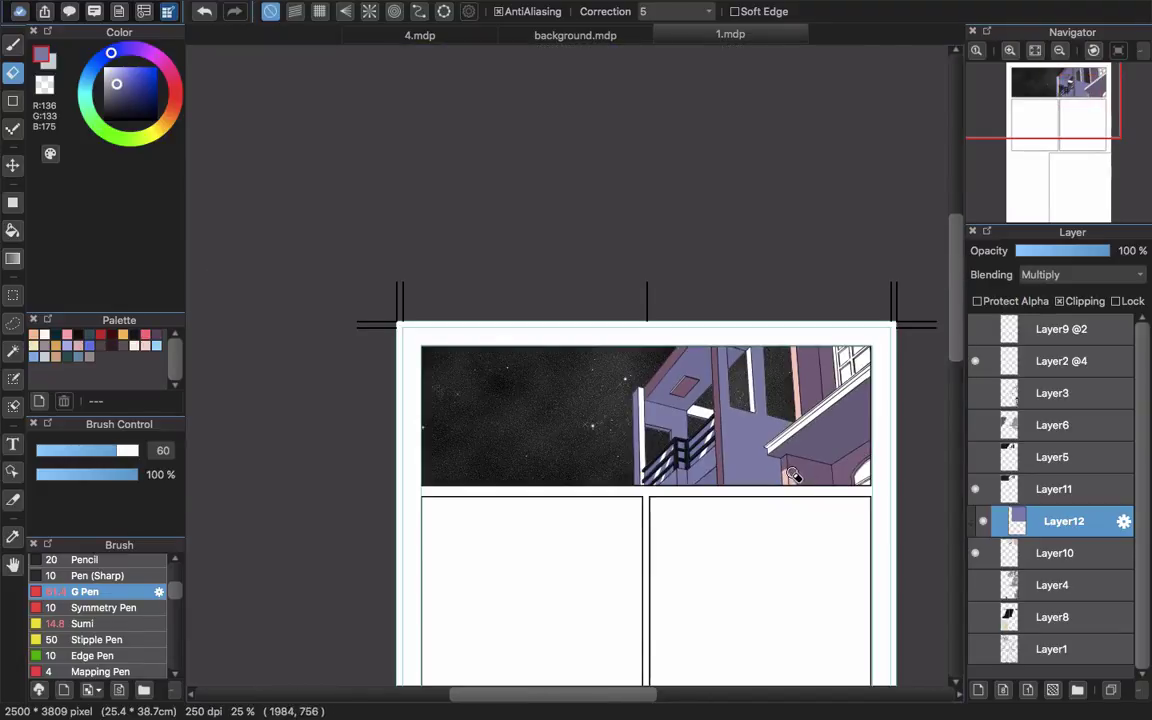
scroll(745, 421, "right", 2)
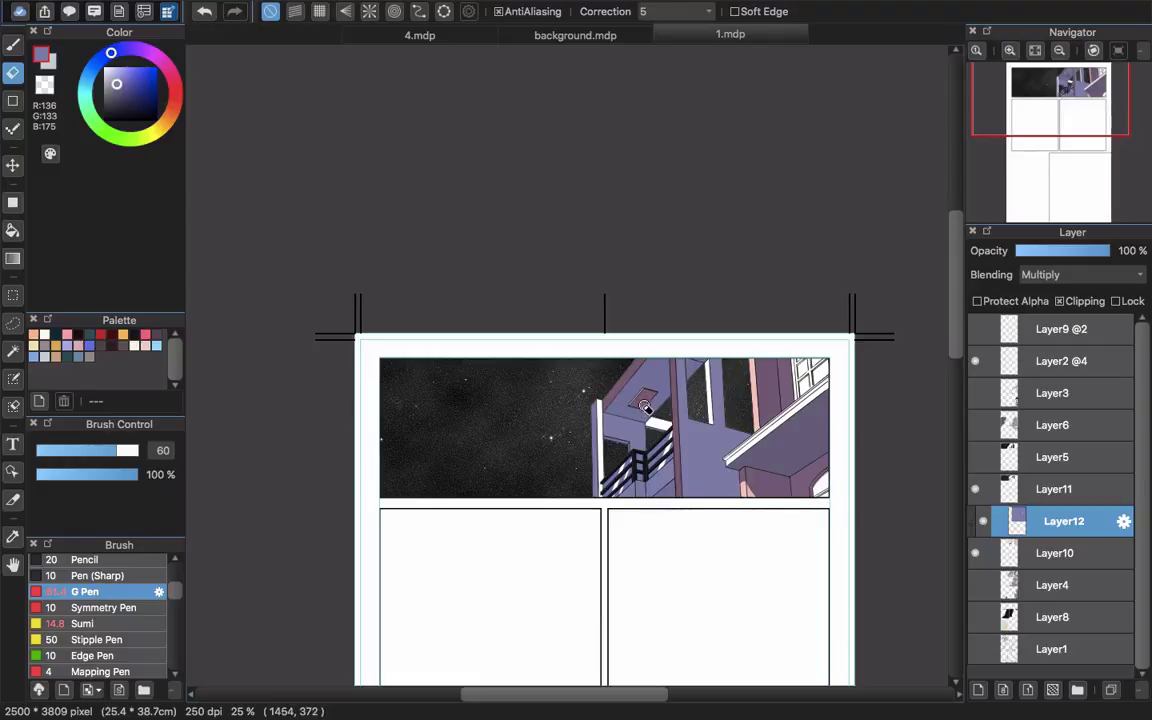
Add a new clipping layer above Layer12 and choose a light yellow as the drawing colour.
scroll(640, 403, "up", 3)
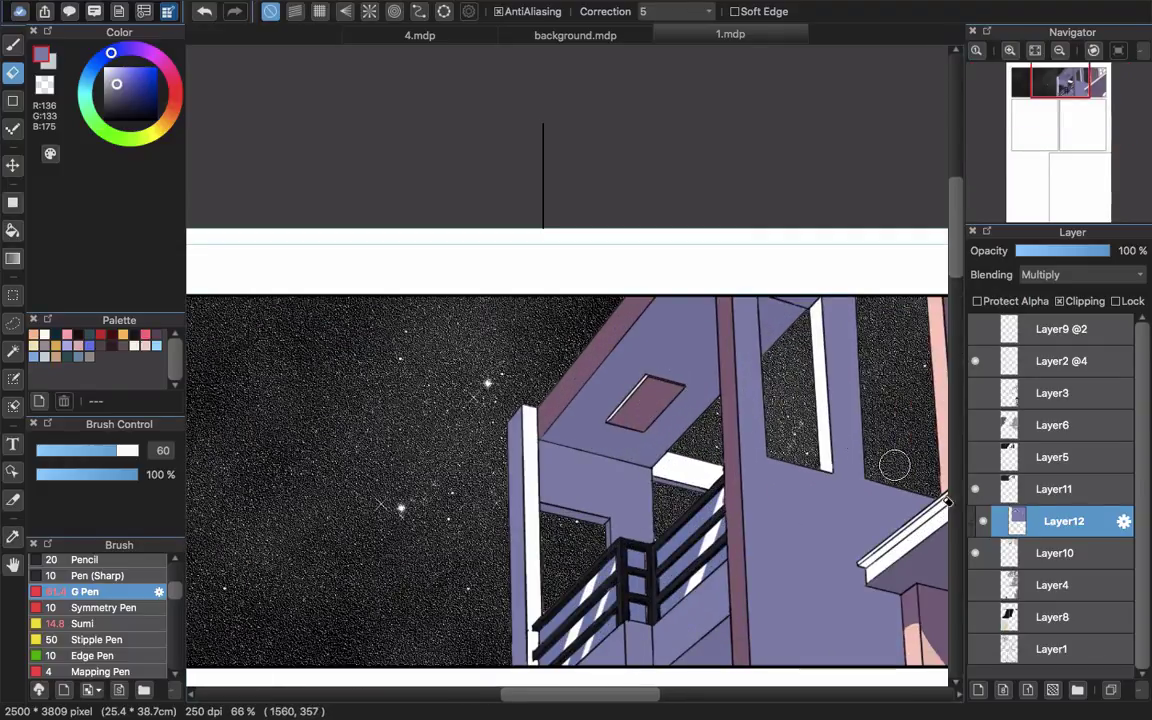
left_click(978, 690)
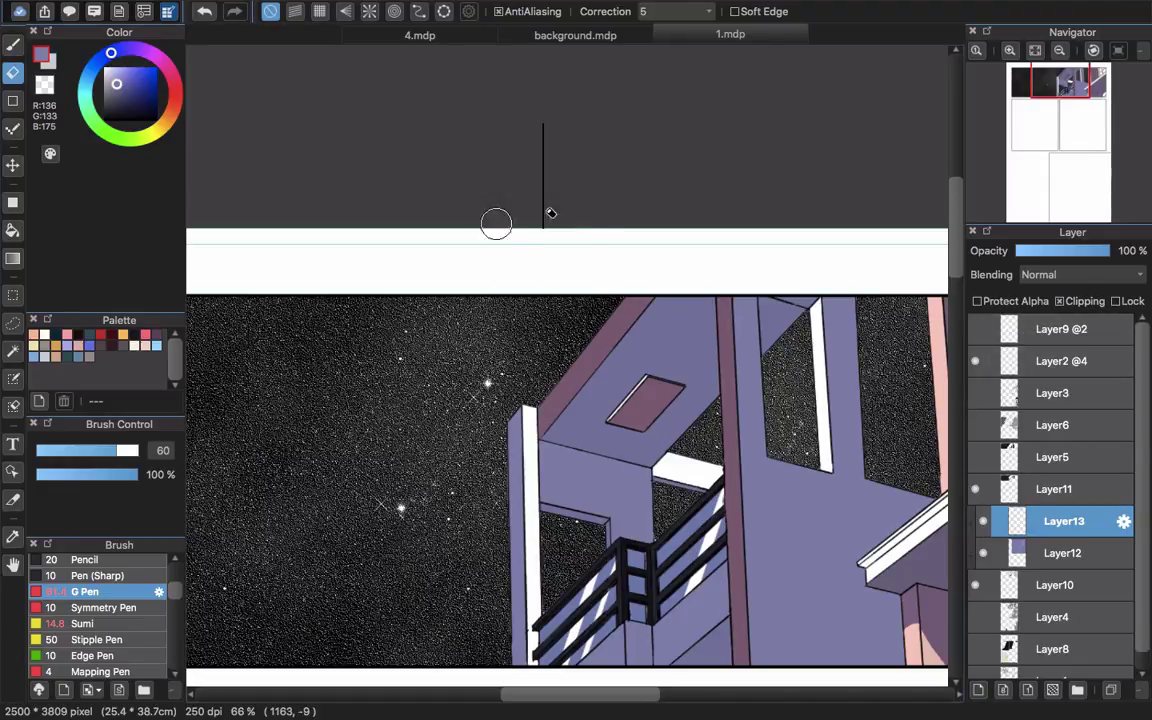
left_click(160, 130)
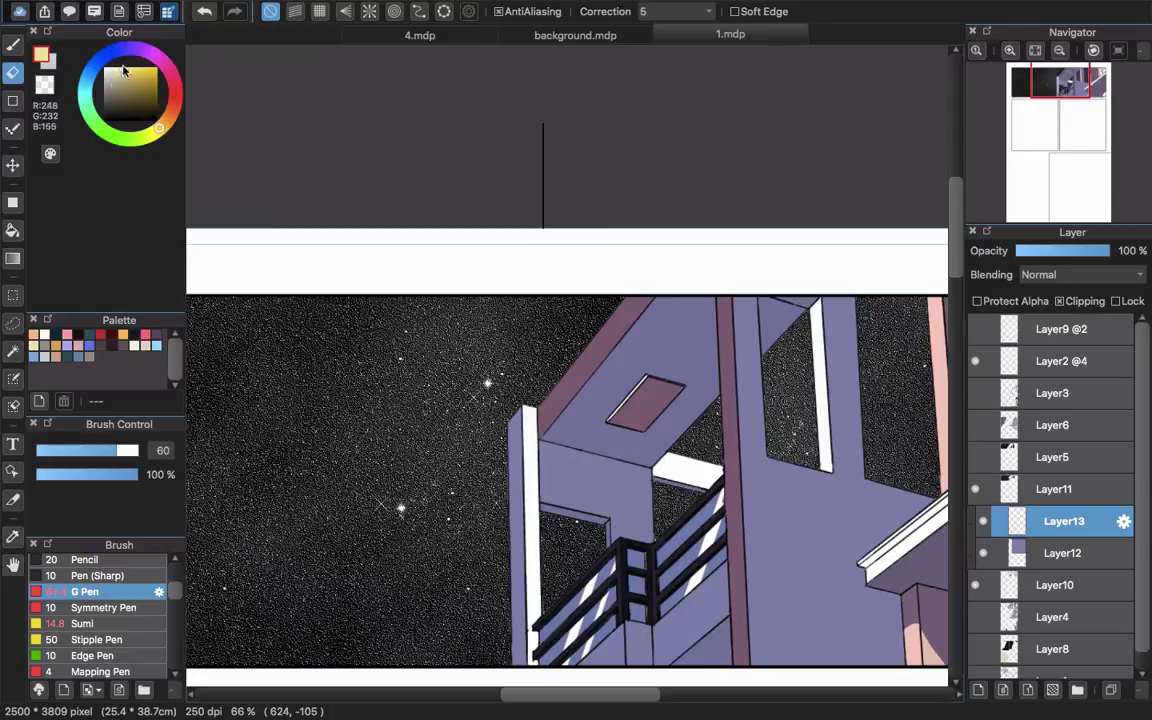
Airbrush a light yellow glow (255, 239, 164) over the ceiling lamp, and a wider, softer glow over the surrounding walls and balcony.
scroll(170, 594, "up", 5)
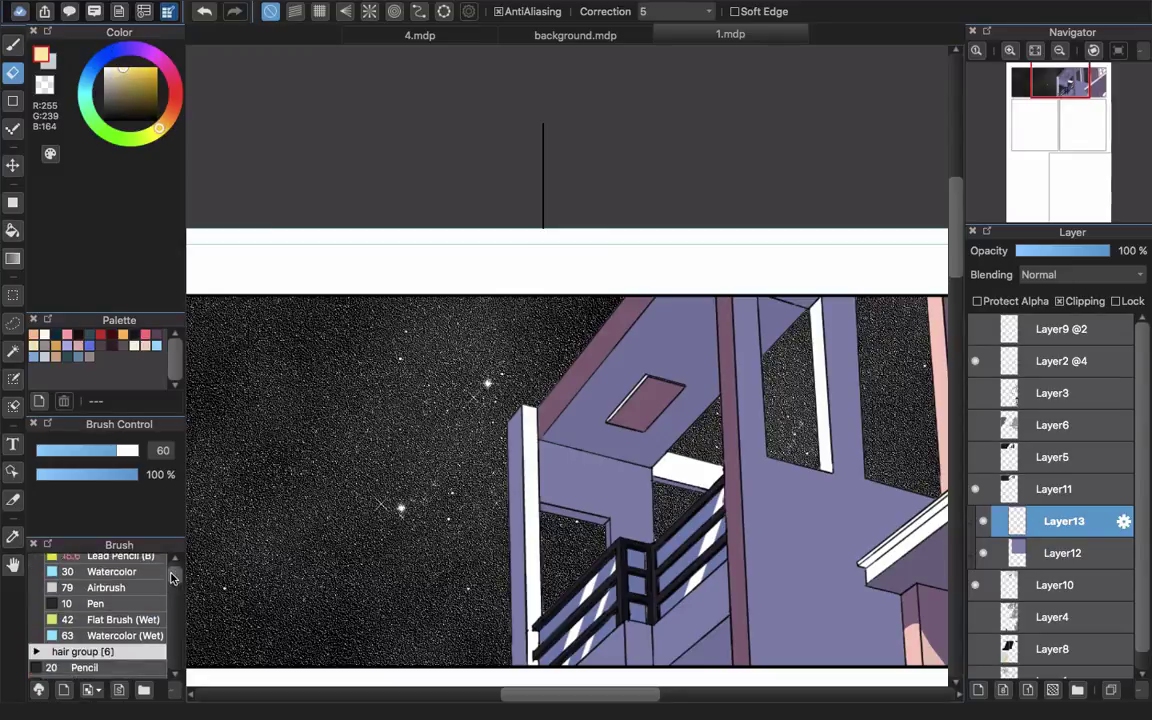
left_click(124, 612)
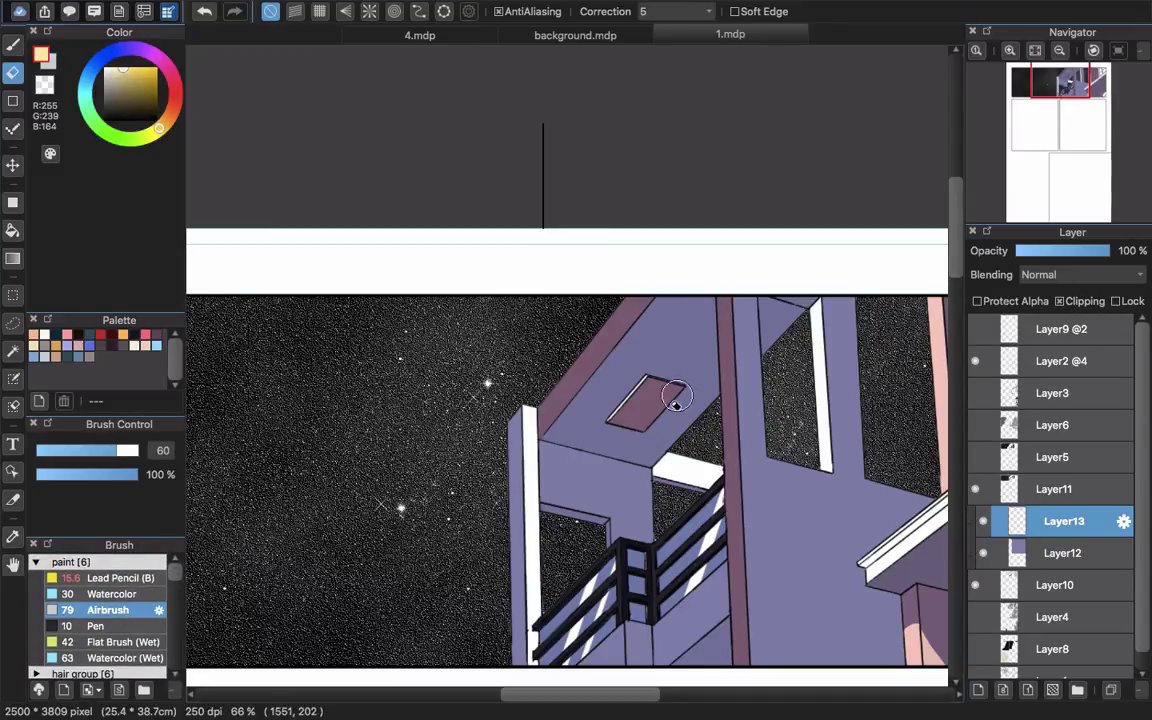
key("b")
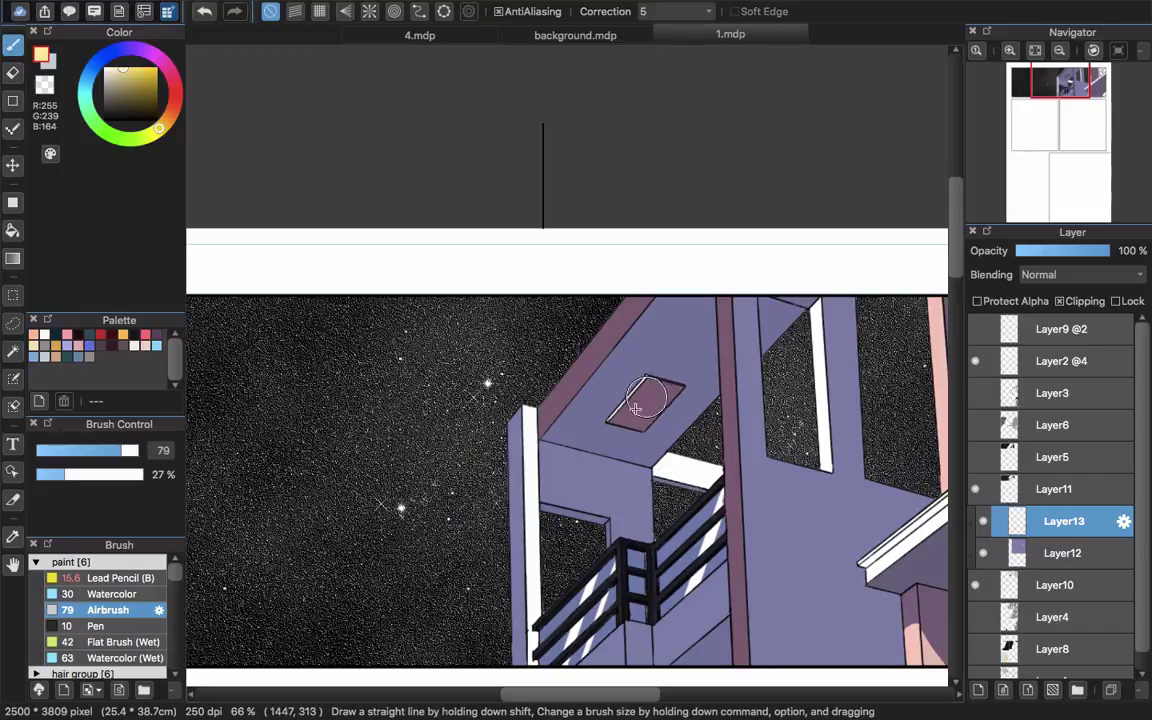
mouse_move(633, 391)
left_mouse_down()
mouse_move(697, 366)
mouse_move(665, 393)
left_mouse_up()
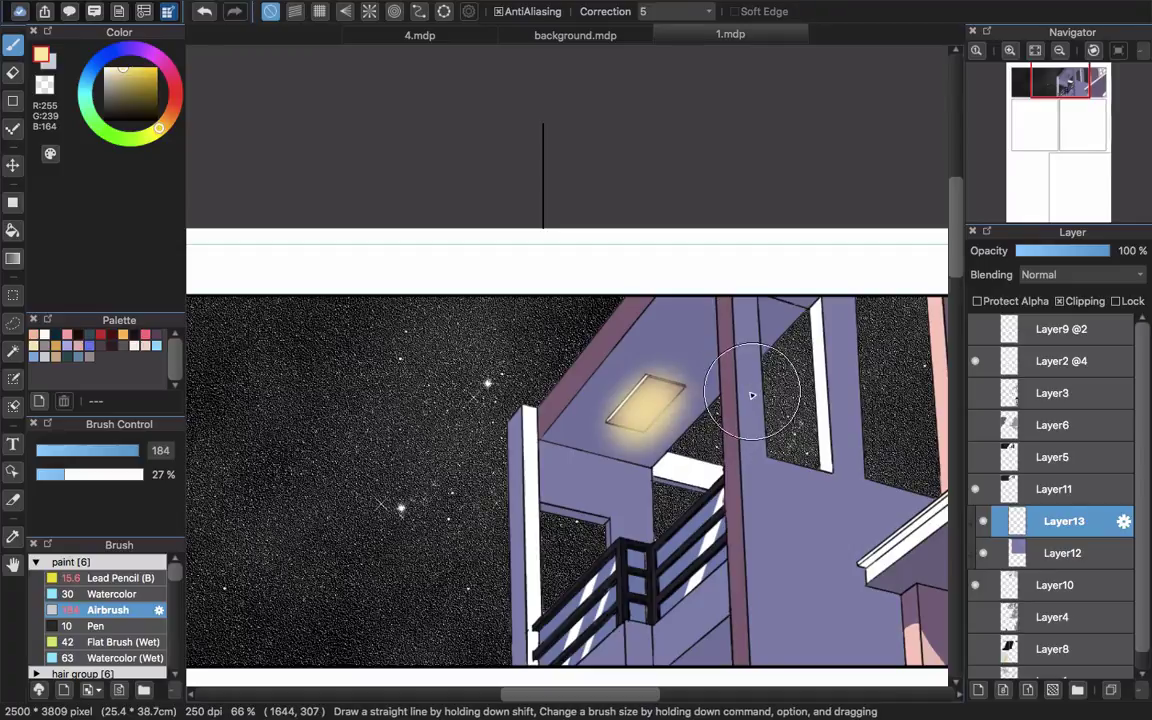
scroll(720, 400, "down", 4)
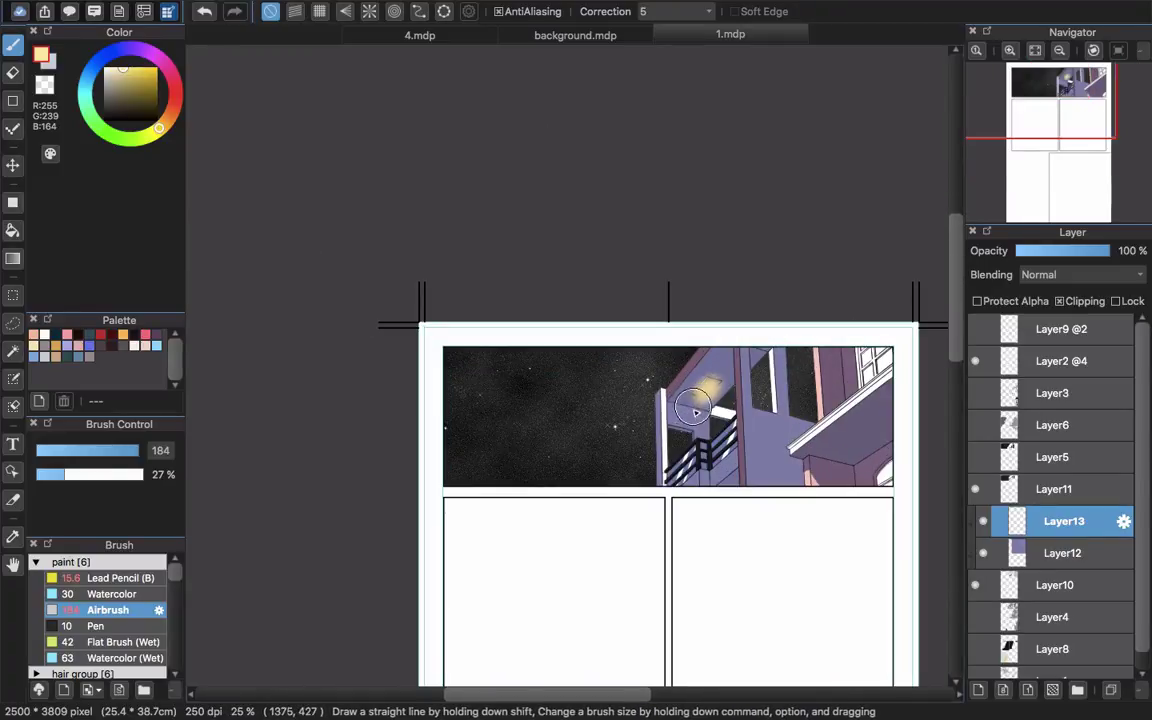
left_click_drag(672, 420, 700, 425)
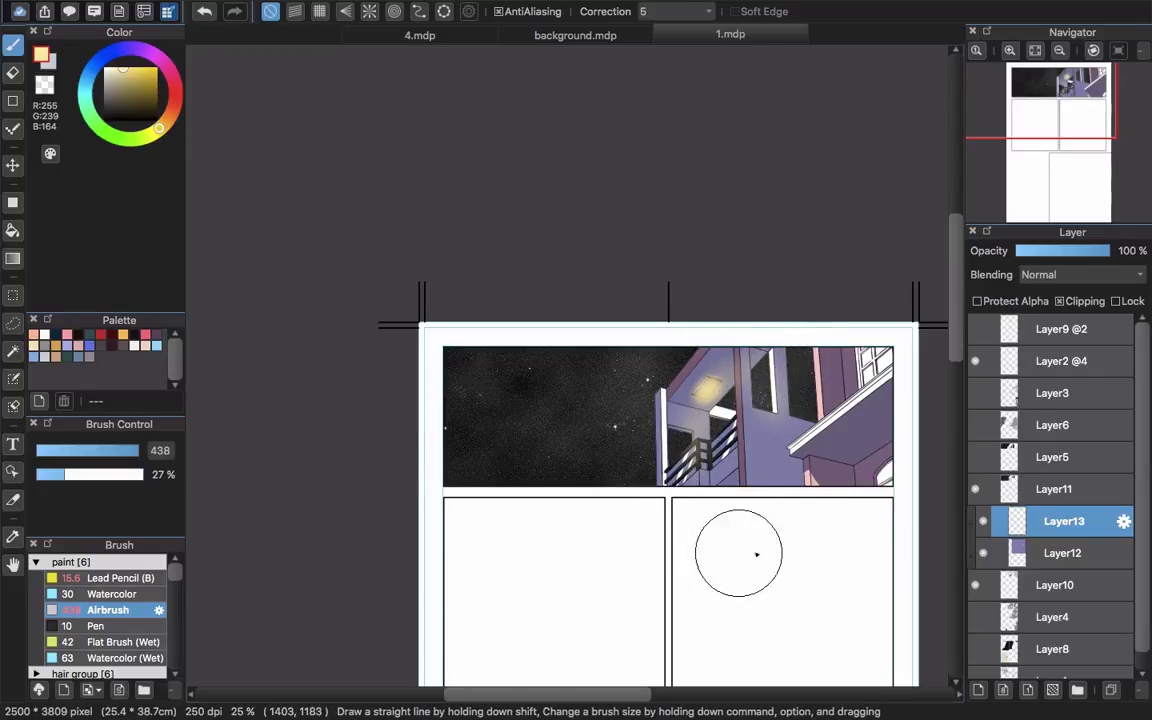
Try the Lighten, Screen and Multiply blending modes on the light layer, and set it back to Normal.
scroll(753, 545, "right", 3)
scroll(753, 545, "down", 1)
scroll(735, 450, "down", 2)
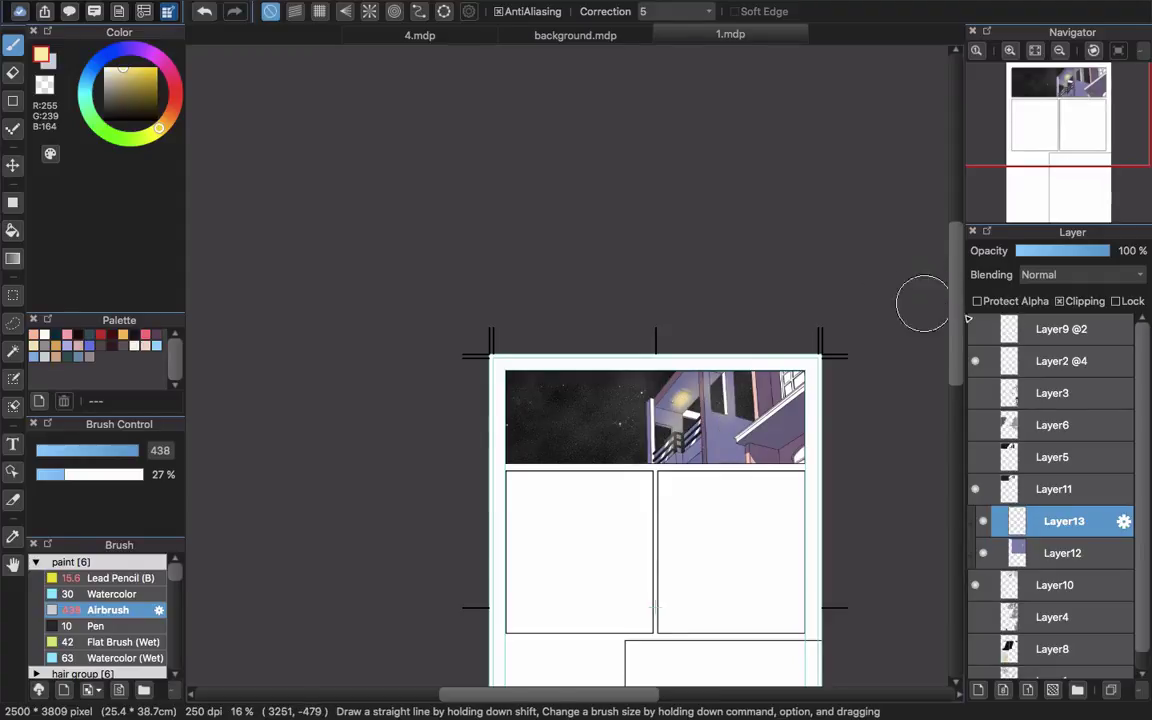
left_click(1055, 274)
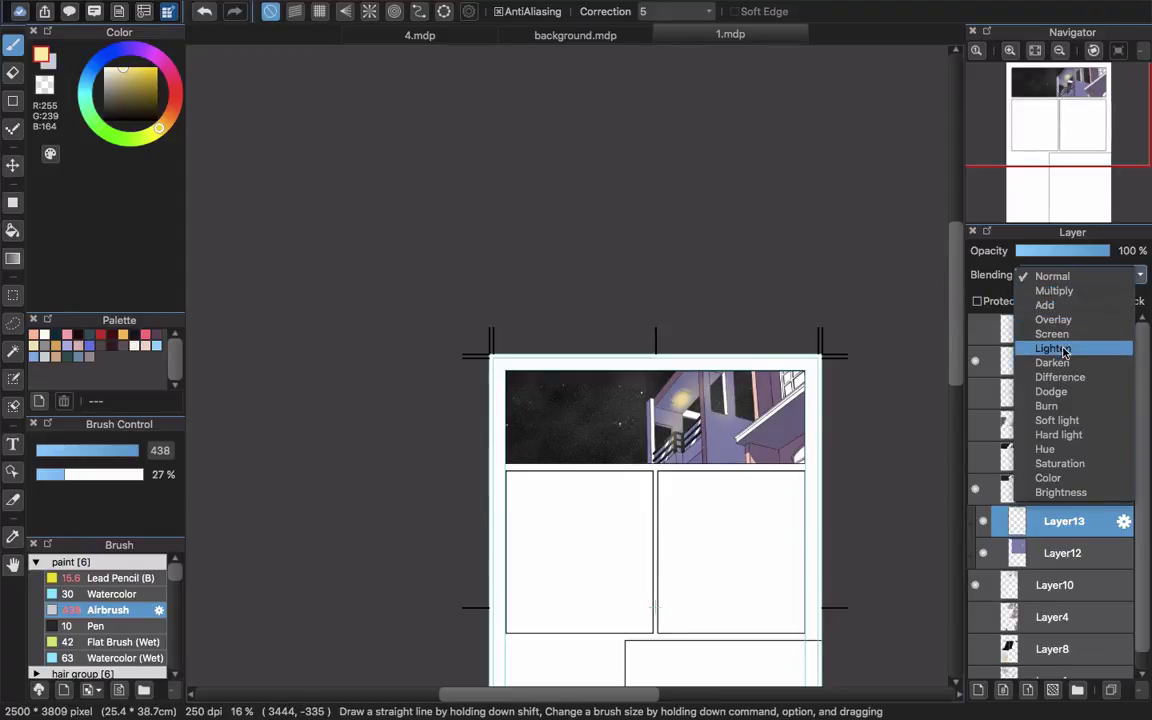
left_click(1058, 347)
left_click(1062, 277)
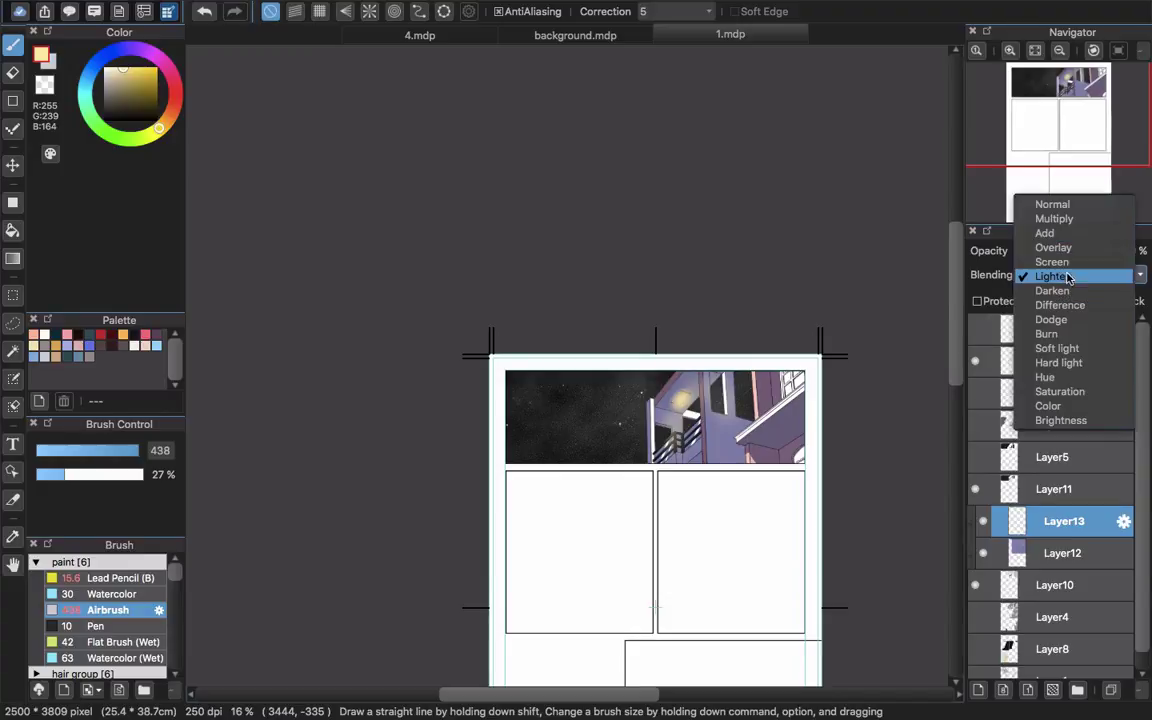
left_click(1067, 259)
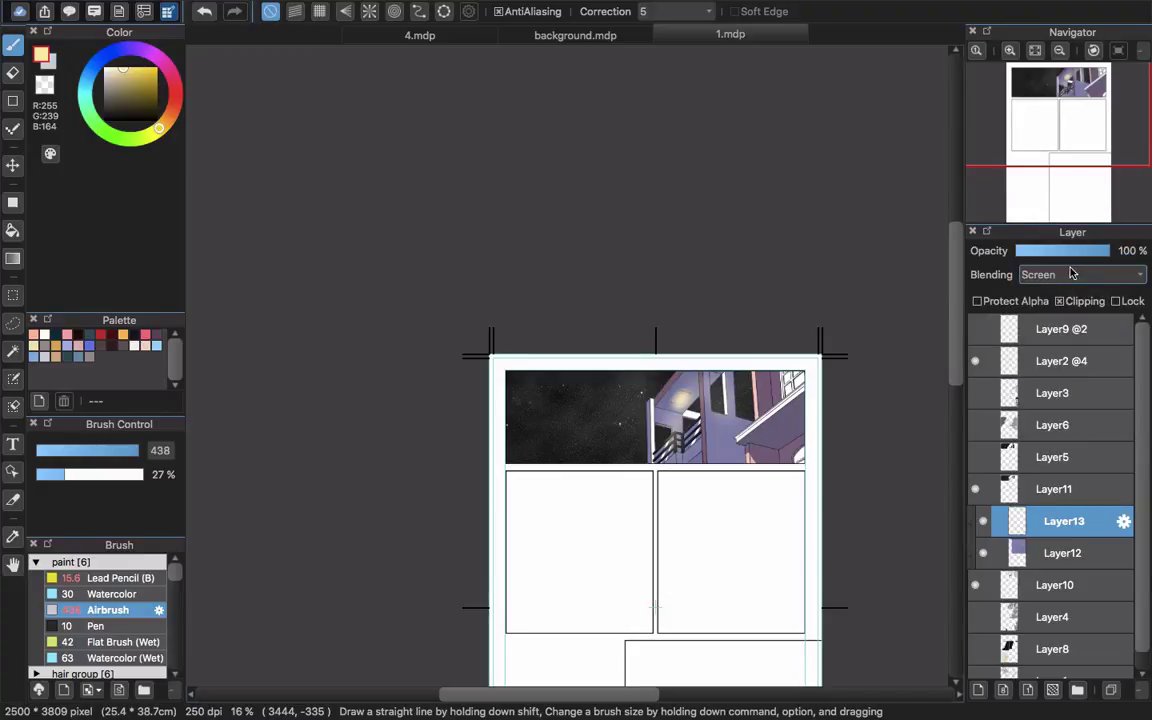
left_click(1068, 272)
left_click(1062, 234)
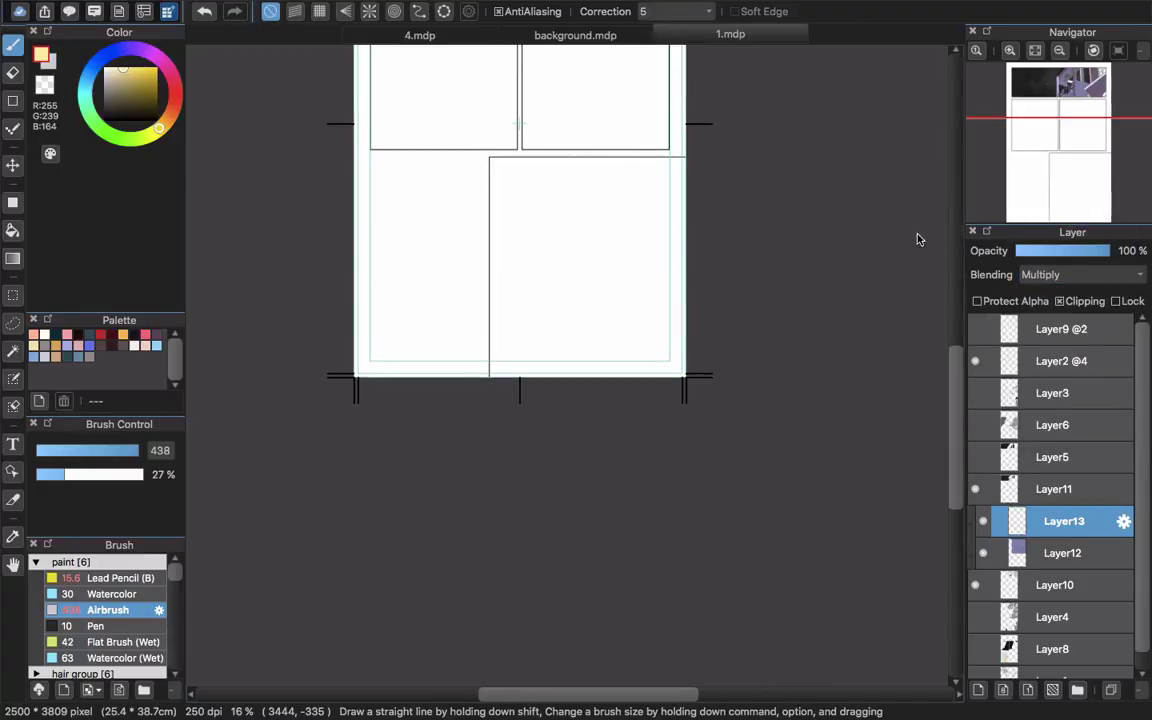
scroll(620, 300, "up", 10)
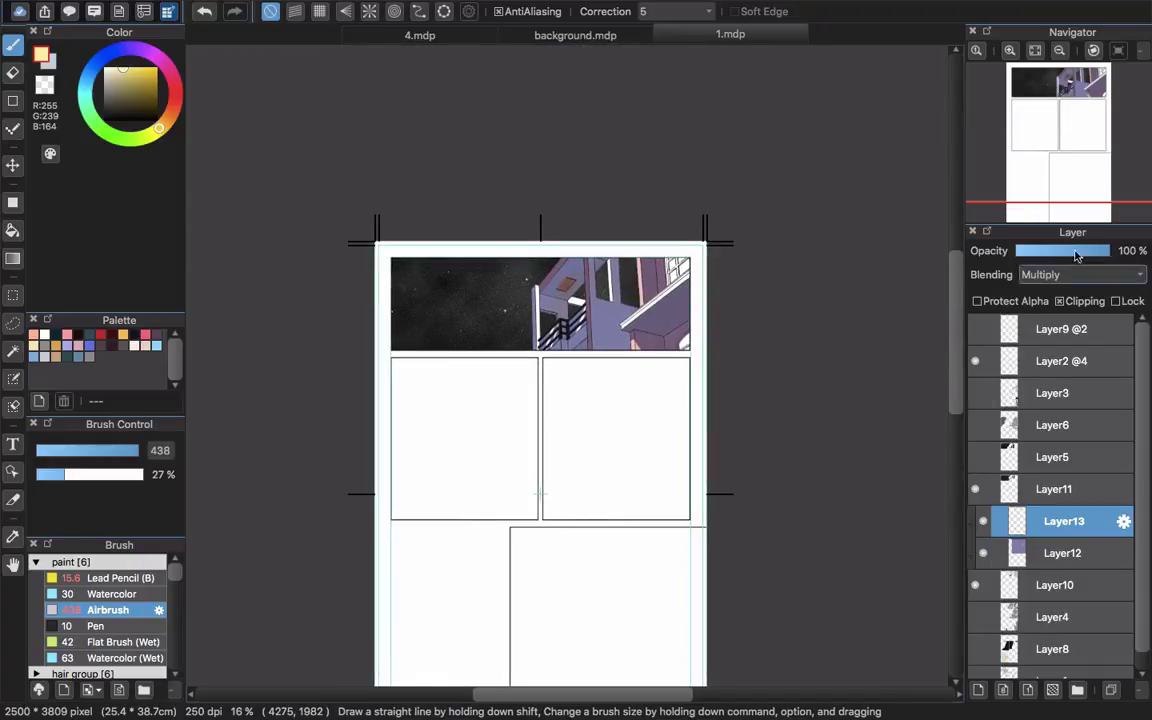
left_click(1050, 274)
left_click(1046, 261)
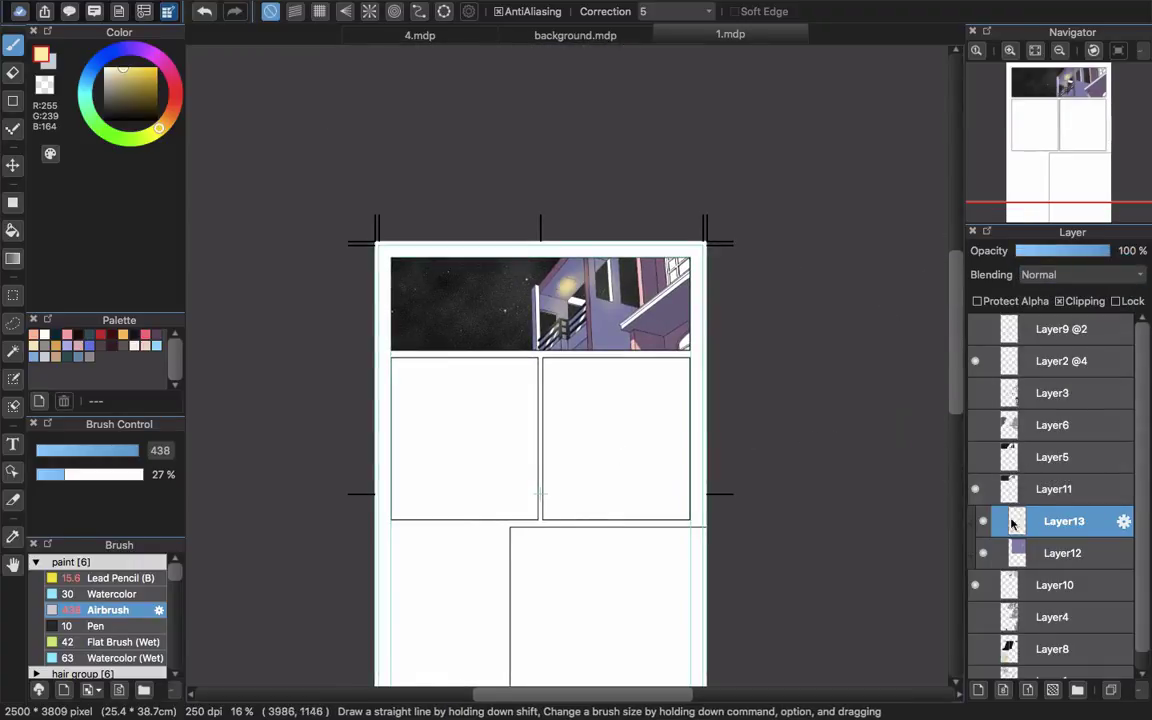
Hide Layer10 and Layer11, and show Layer5 and Layer6 with the original sky and tones.
left_click(975, 586)
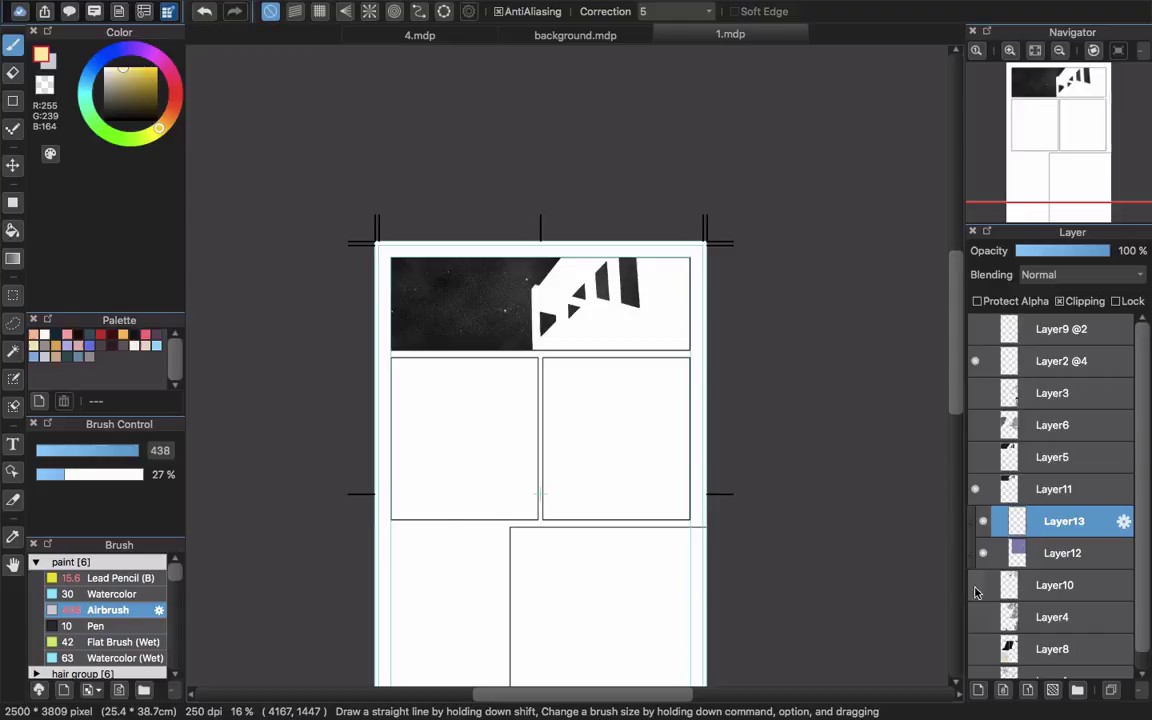
left_click(975, 489)
left_click(975, 457)
left_click(975, 425)
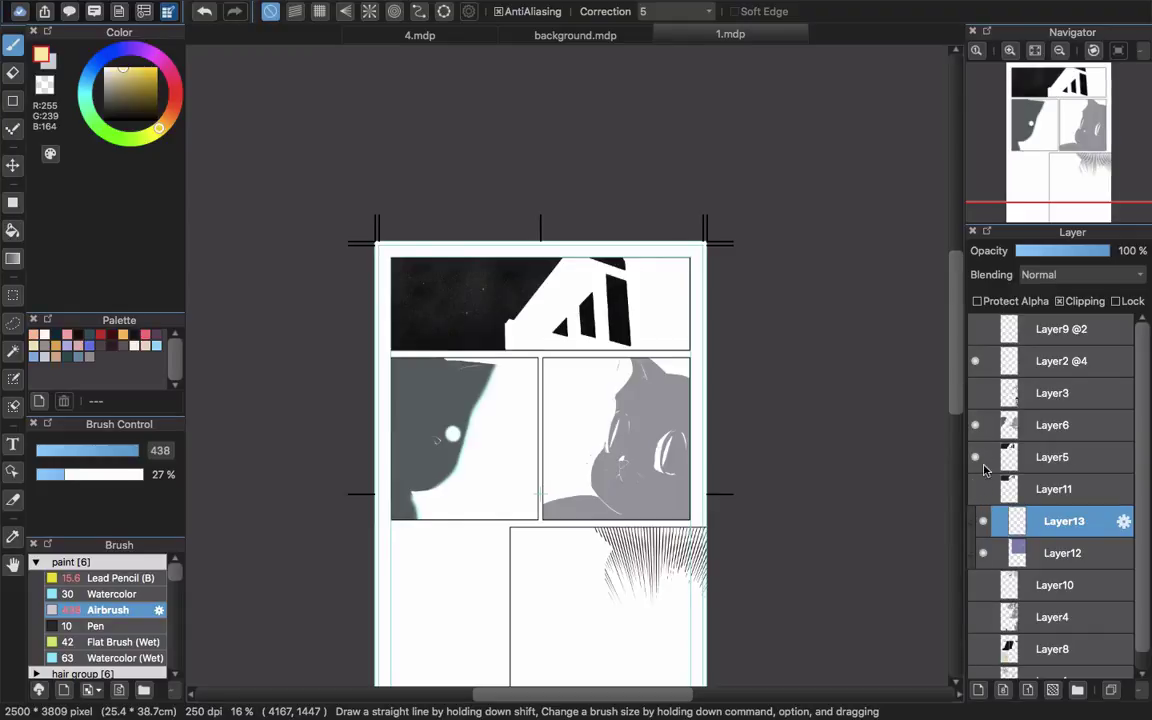
Show the colours on Layer4 and the panel backgrounds on Layer8, with Layer10 hidden.
left_click(975, 585)
left_click(975, 617)
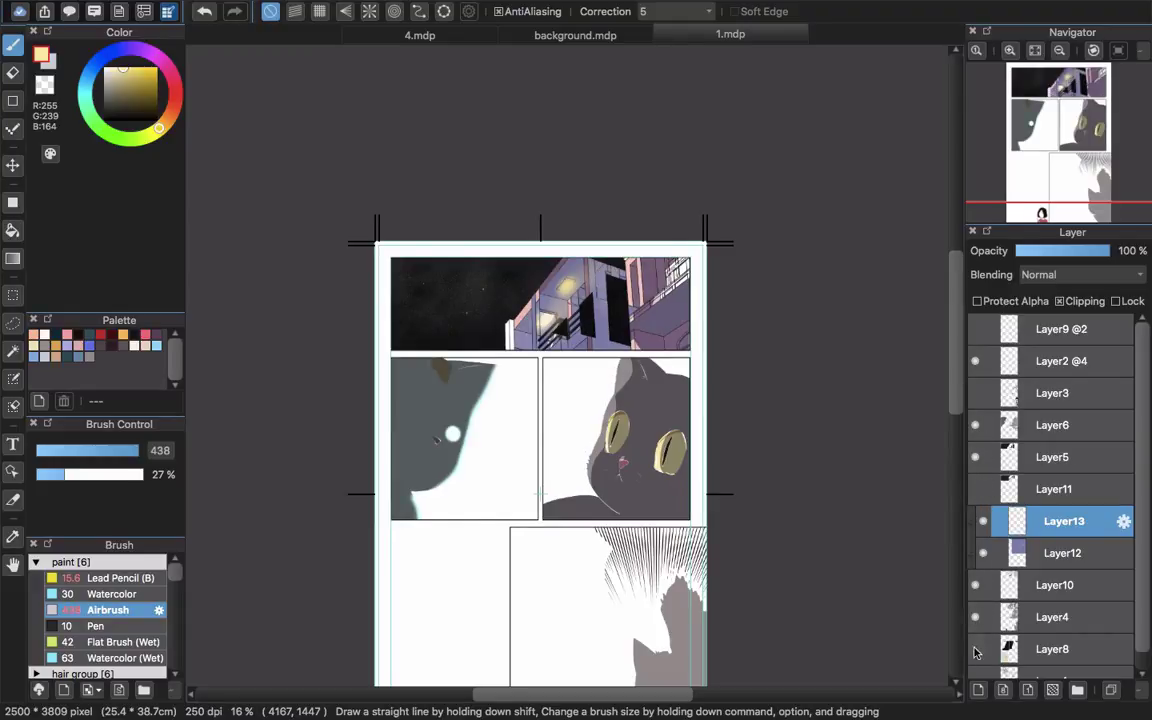
left_click(976, 585)
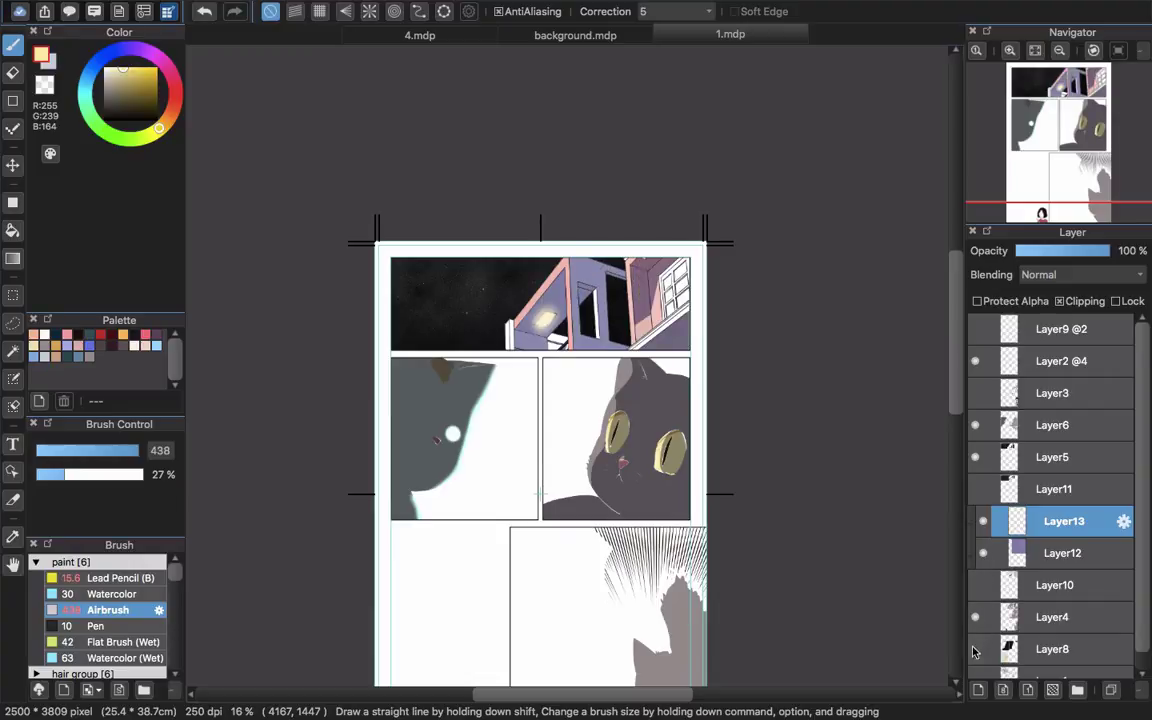
left_click(975, 649)
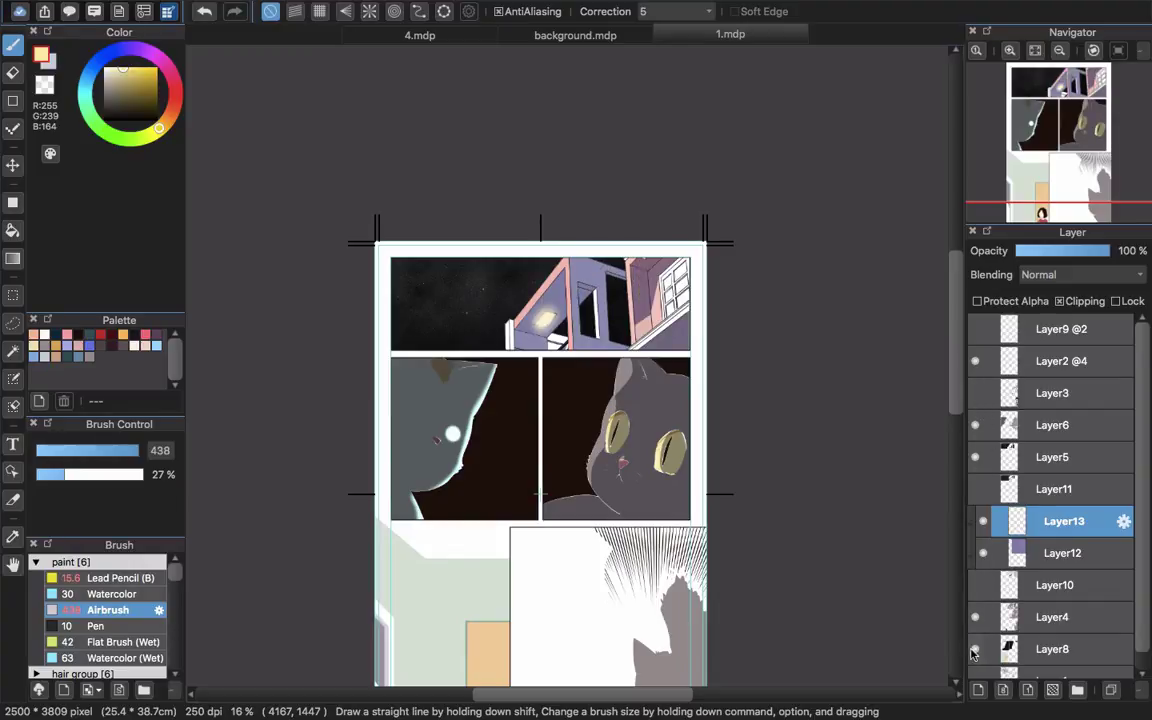
Show the rough sketch on Layer1 and hide it again.
scroll(1005, 640, "down", 1)
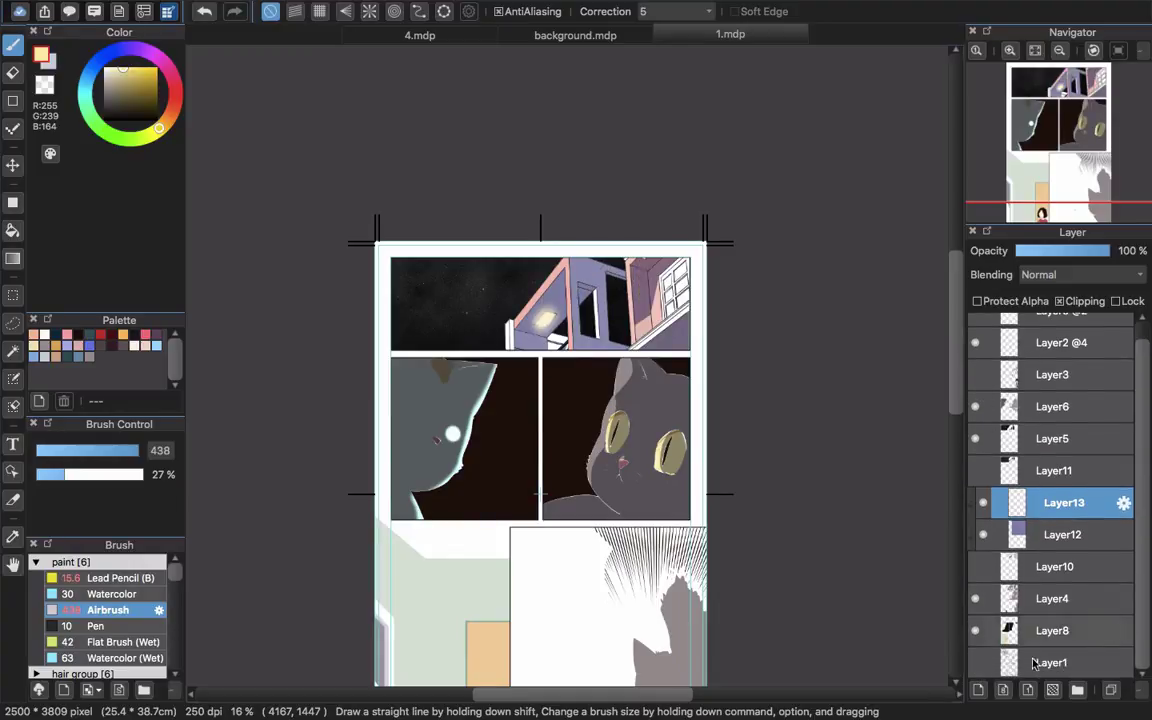
left_click(978, 664)
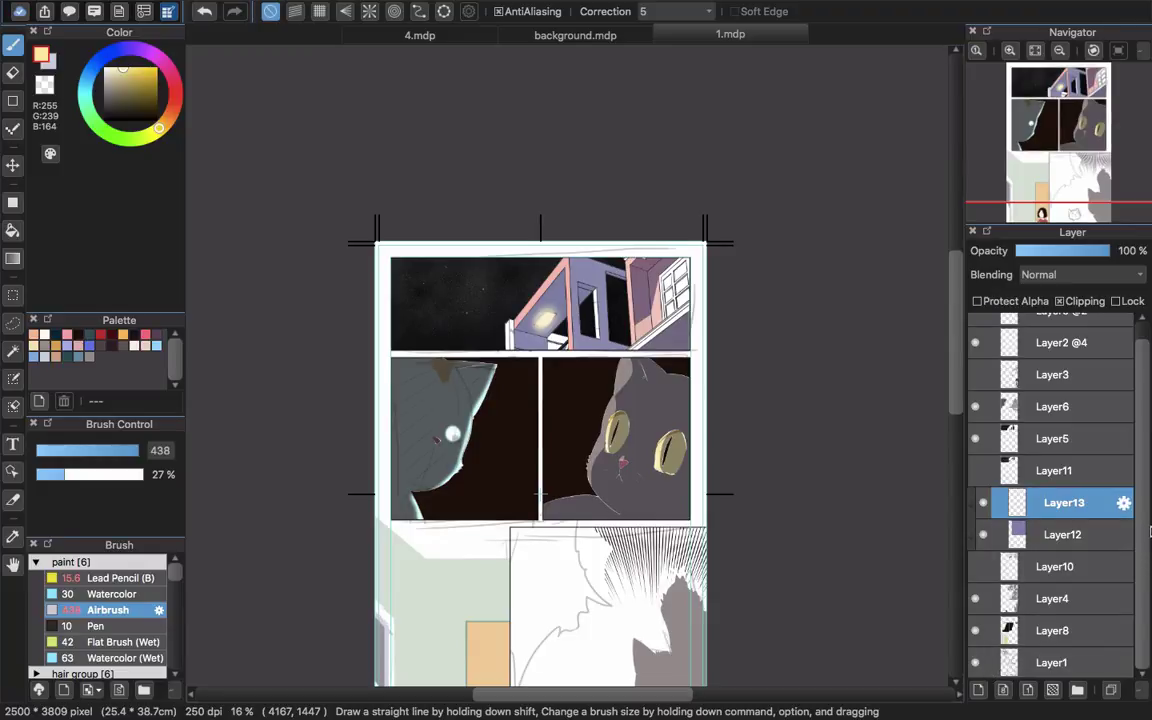
left_click(975, 662)
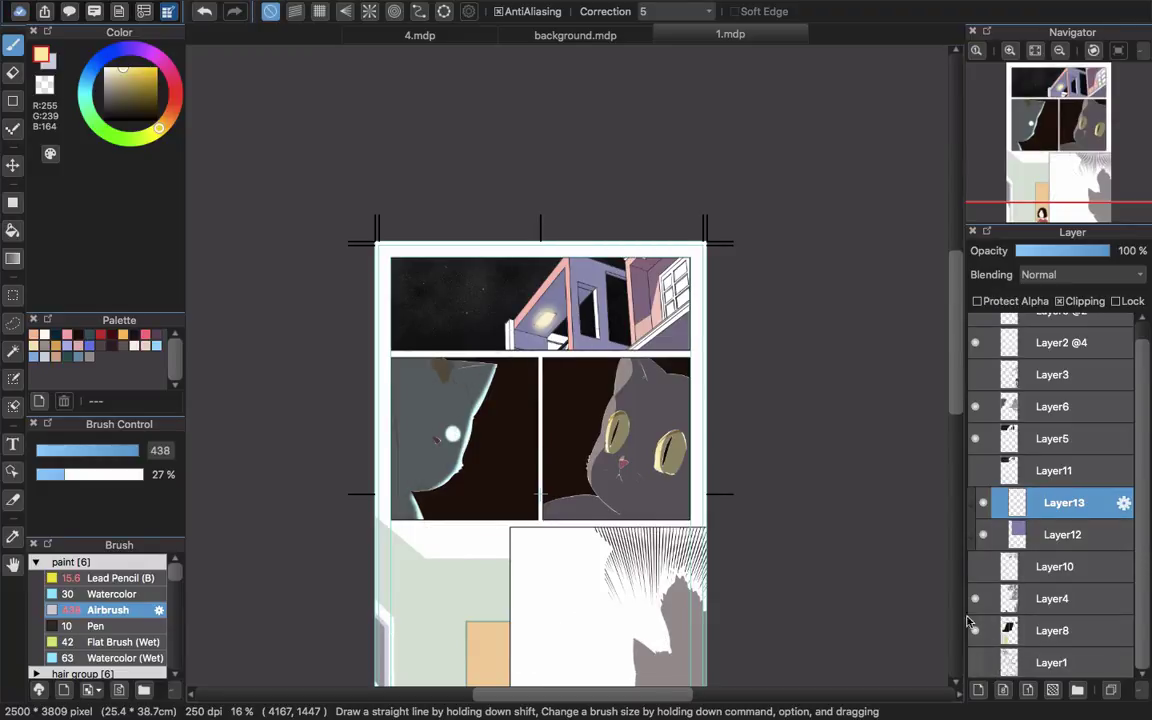
Show Layer3 with the cat stripes and room lines, and Layer9 with the speech balloons.
left_click(975, 374)
scroll(990, 395, "up", 1)
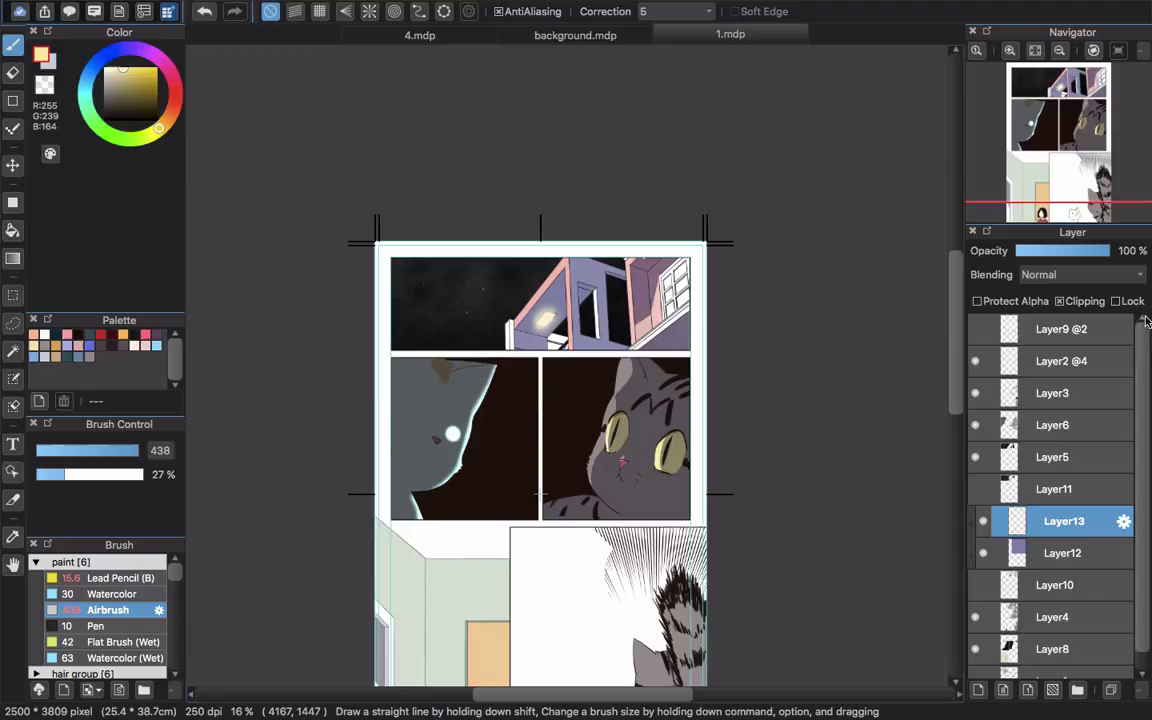
left_click(975, 329)
Review the whole comic page, and look at background.mdp before returning to 1.mdp.
scroll(720, 400, "down", 4)
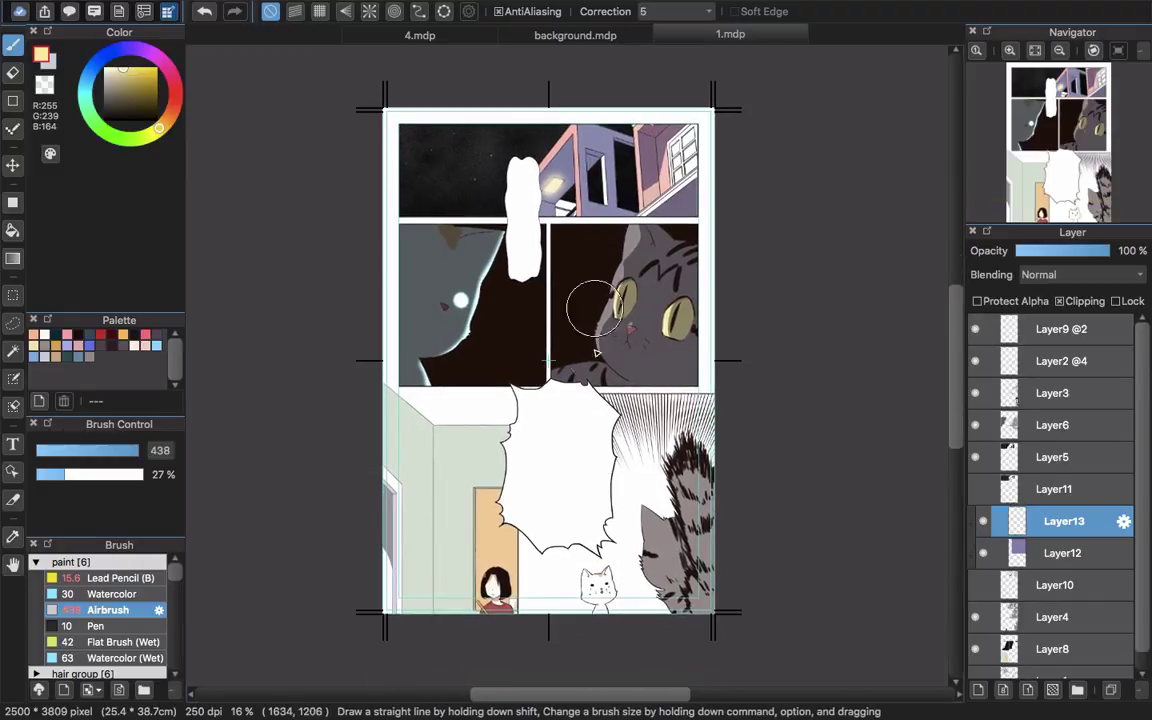
scroll(612, 347, "up", 1)
scroll(612, 348, "up", 2)
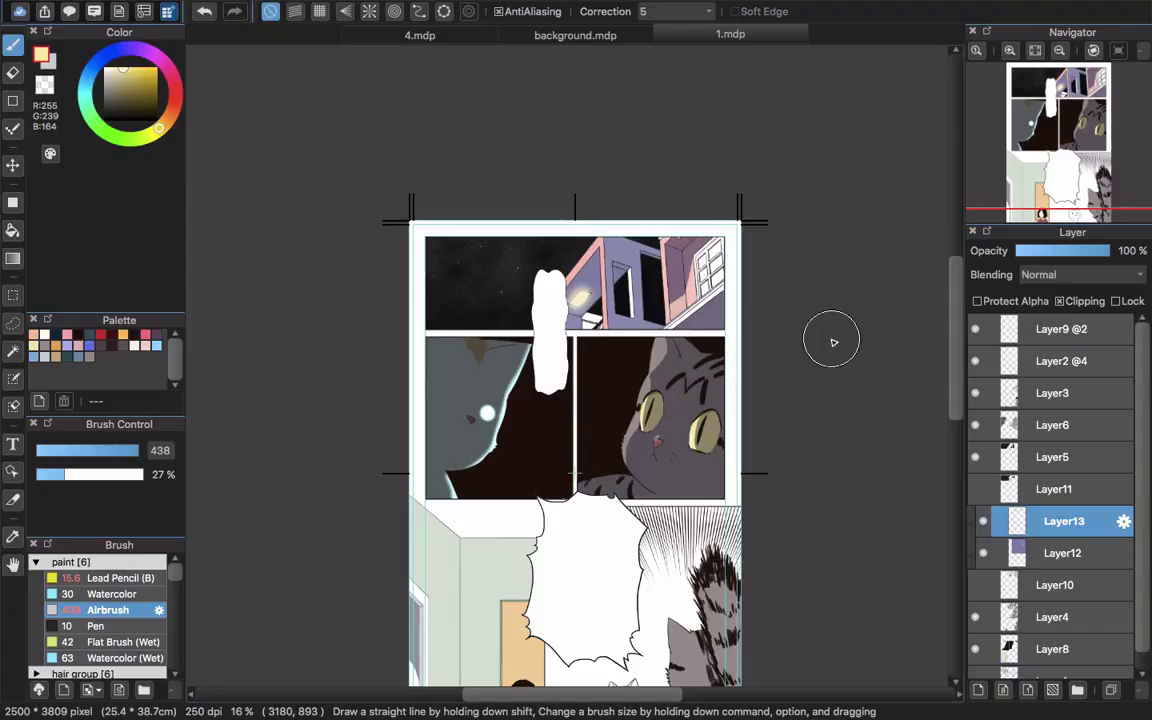
left_click(563, 36)
left_click(725, 34)
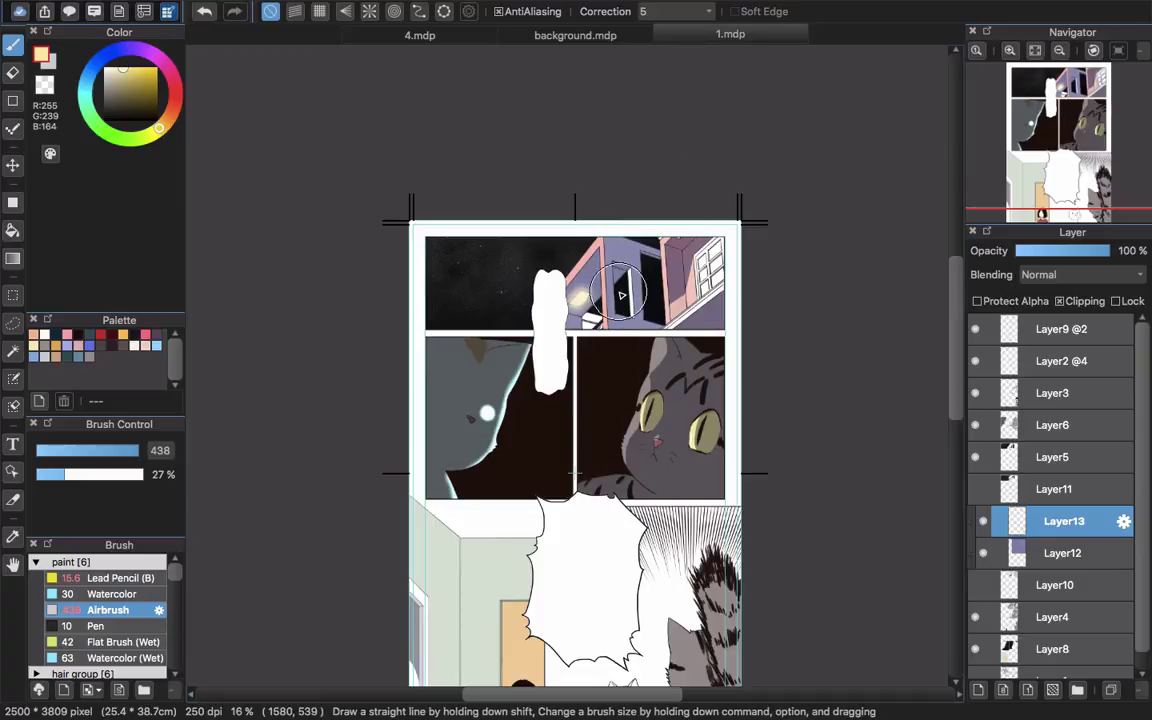